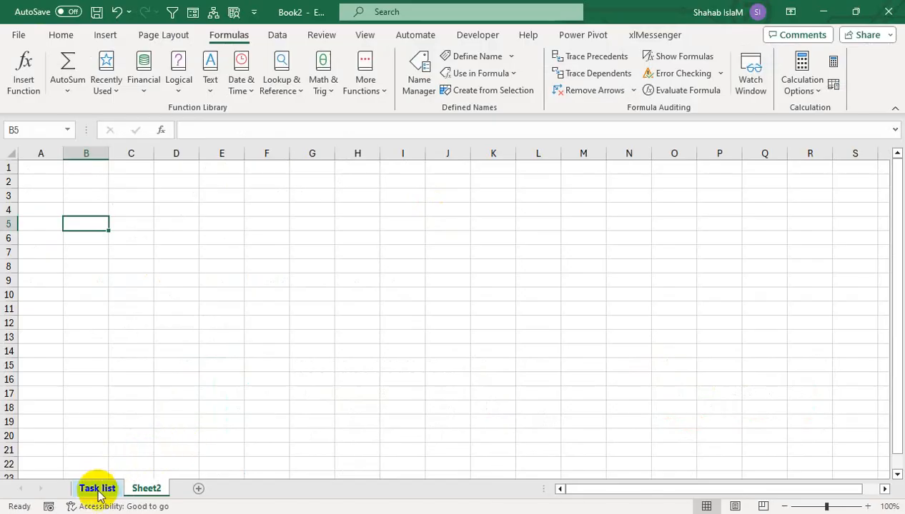
- Examine the Task list sheet and the finished weekly task schedule in the example workbook
click(91, 490)
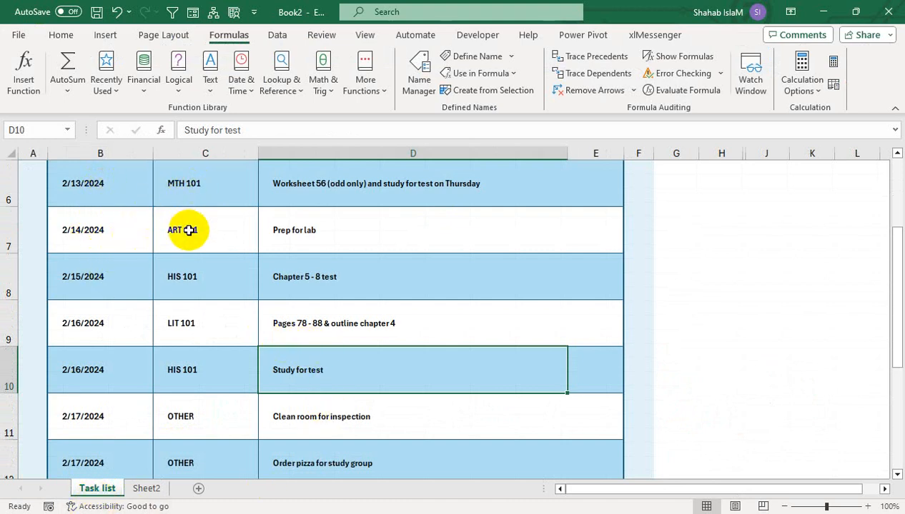
drag(757, 279, 720, 163)
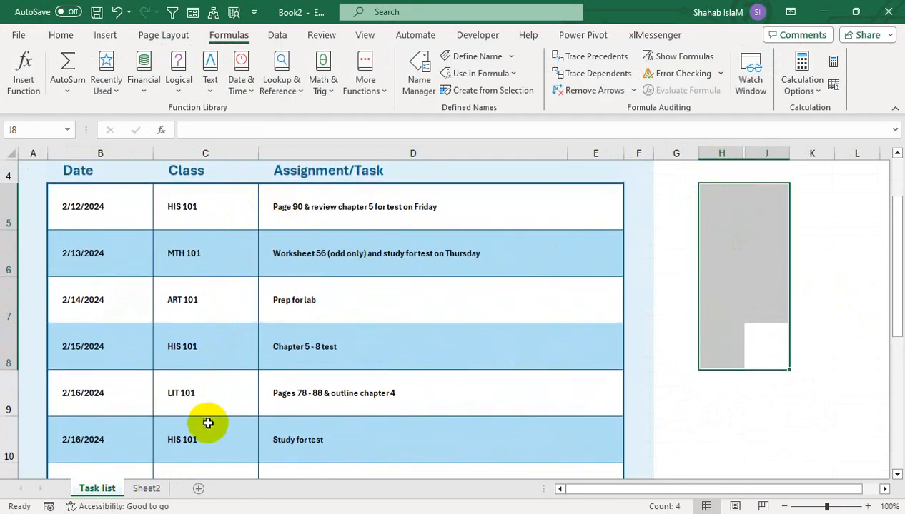
drag(688, 193, 693, 129)
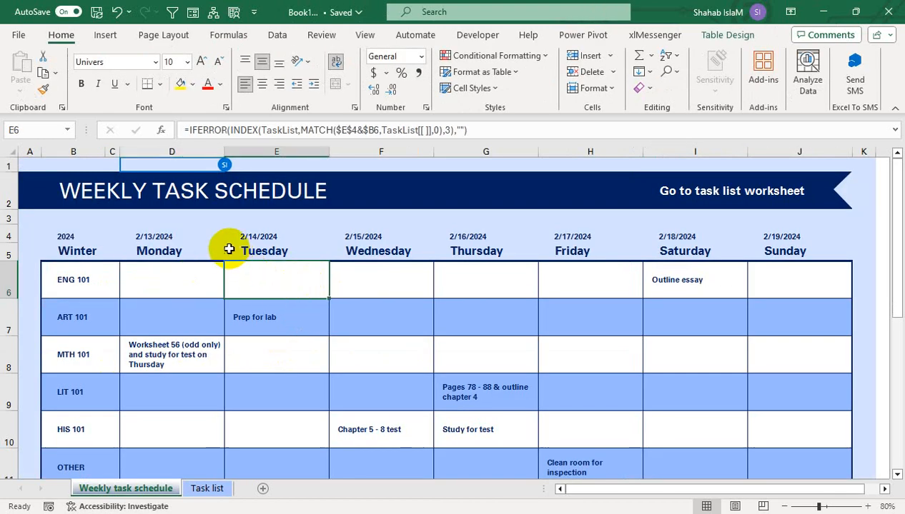
click(88, 279)
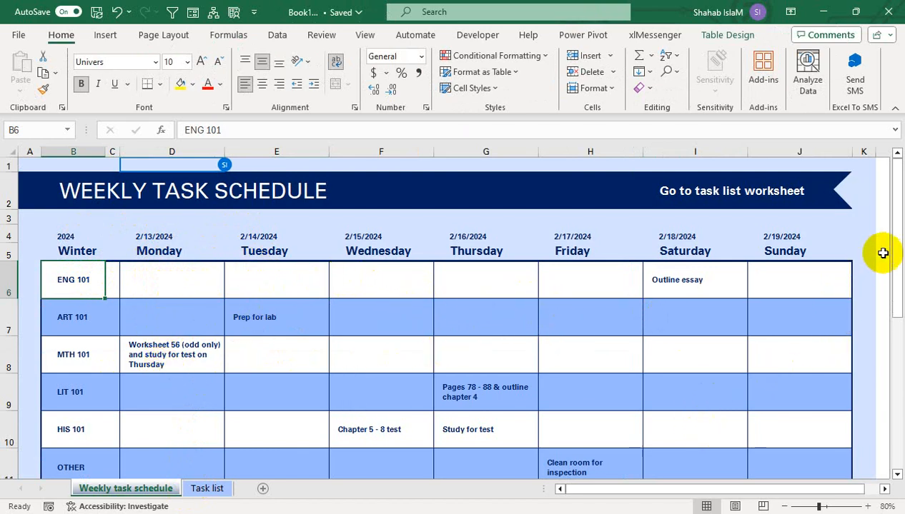
mouse_move(895, 250)
mouse_down()
mouse_move(898, 283)
mouse_move(896, 238)
mouse_up()
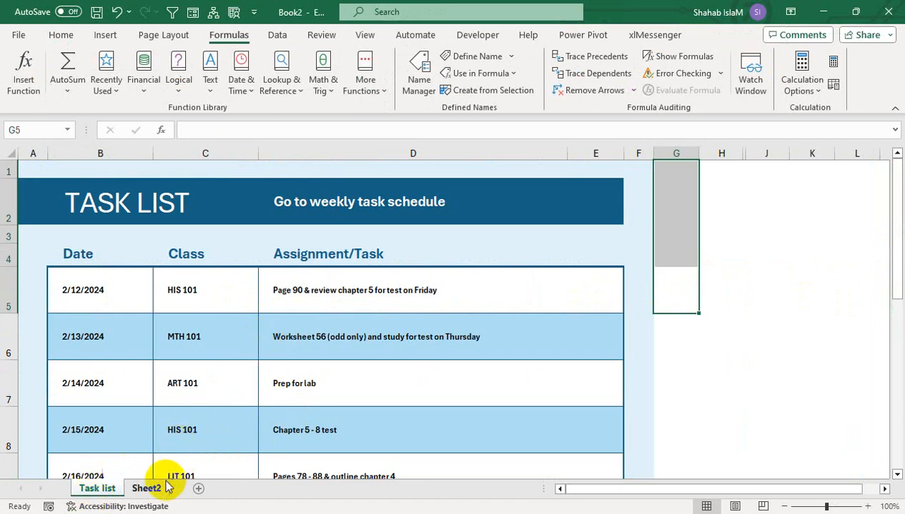
- Rename Sheet2 as "weekly Schedule"
double_click(158, 486)
text(weekl)
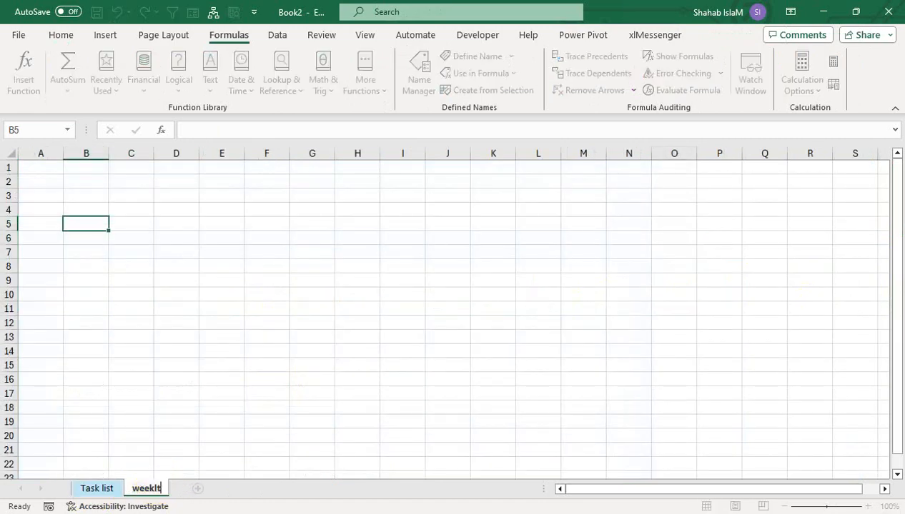
text(y)
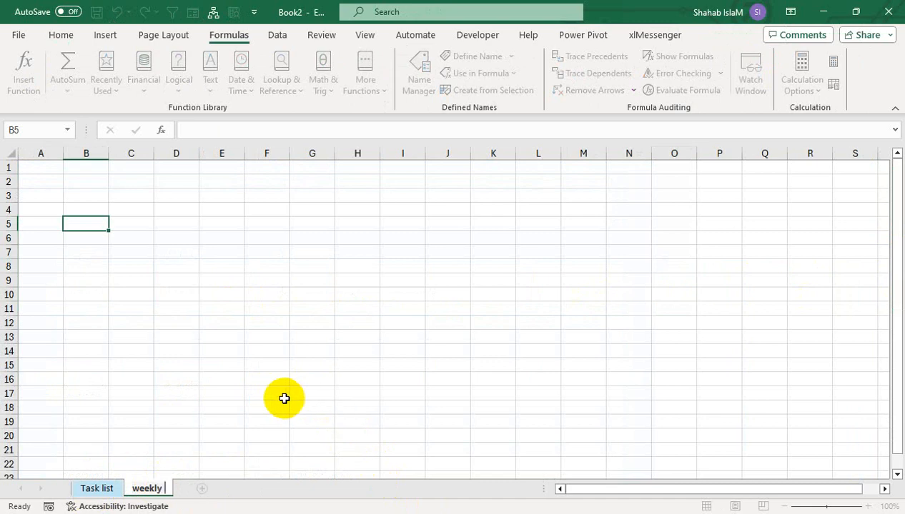
text( Schedu)
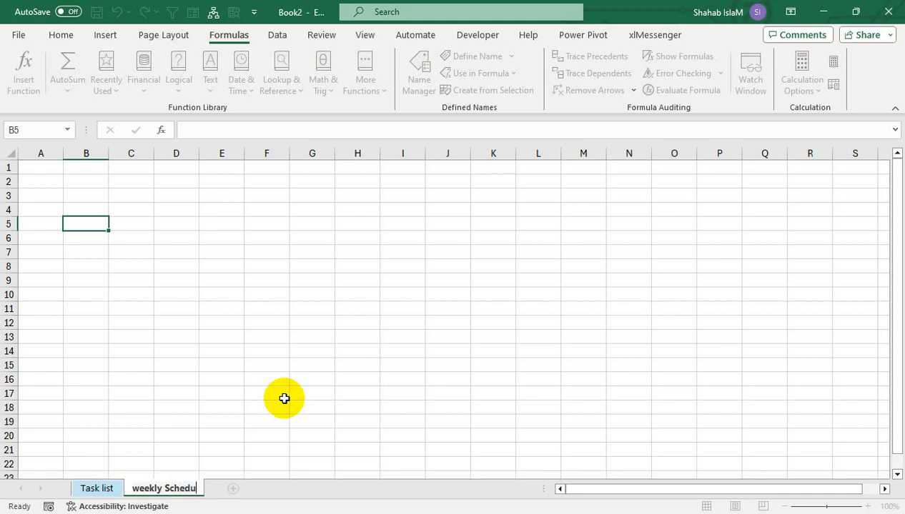
text(le)
click(137, 311)
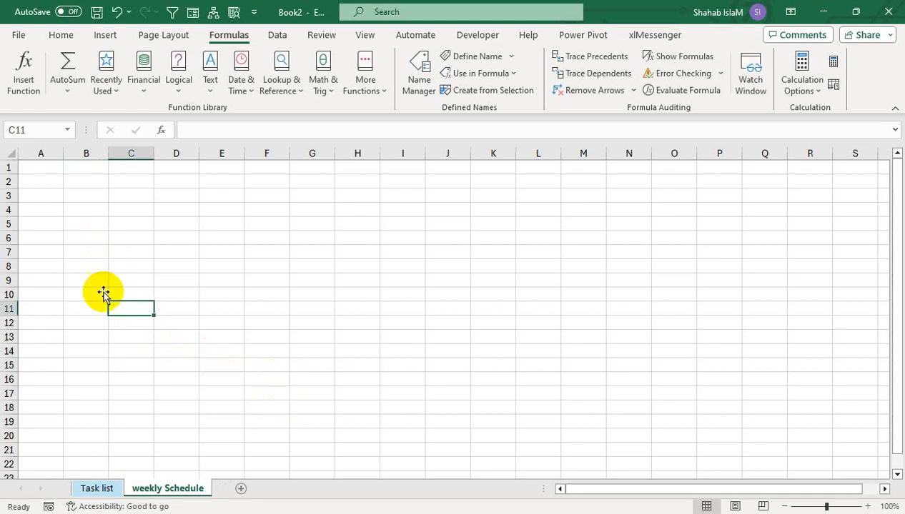
click(73, 410)
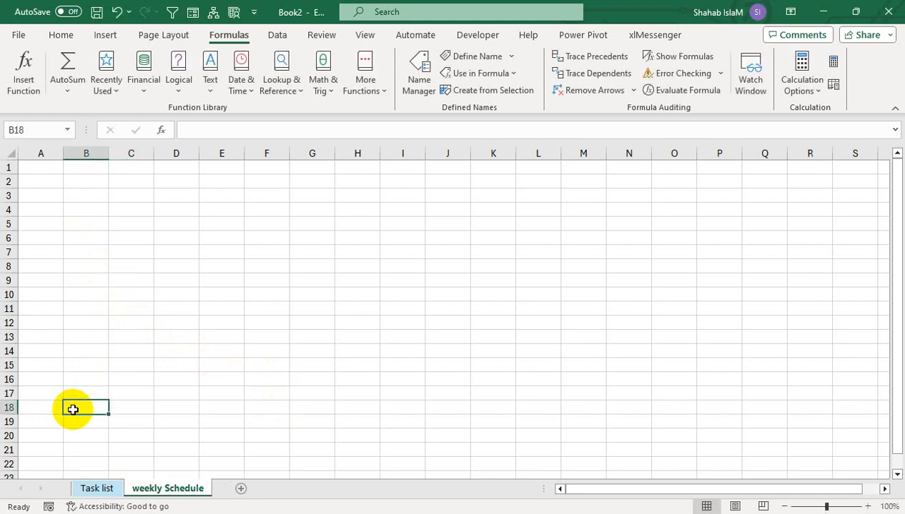
text(=toay()
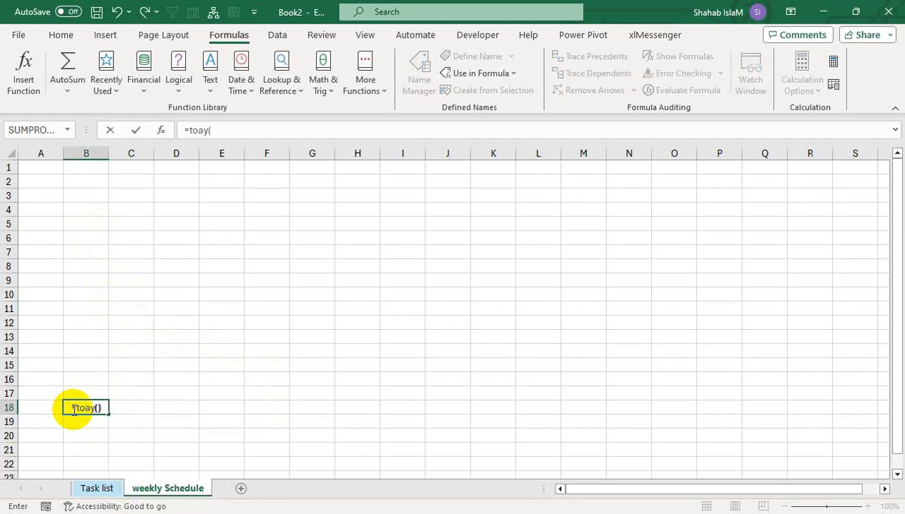
key(Return)
- Enter the formula =TODAY() in cell B18 of the weekly Schedule sheet
click(73, 409)
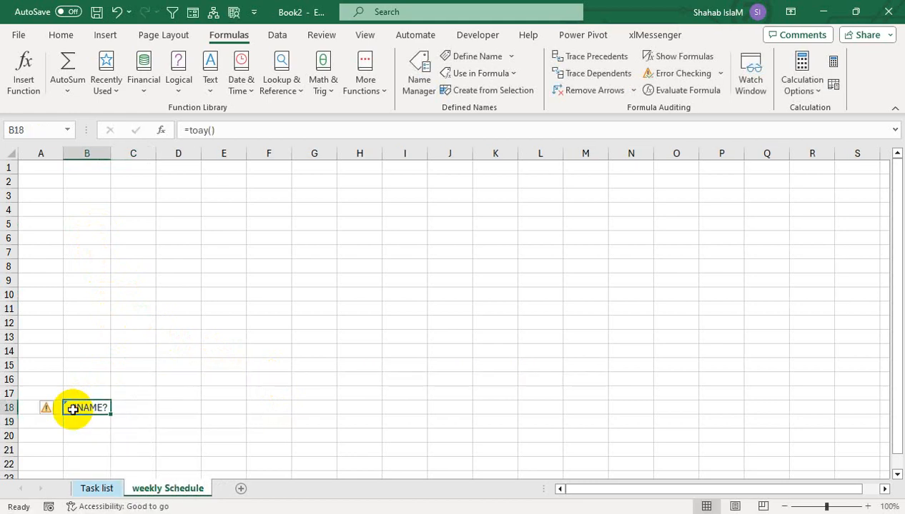
text(=tod)
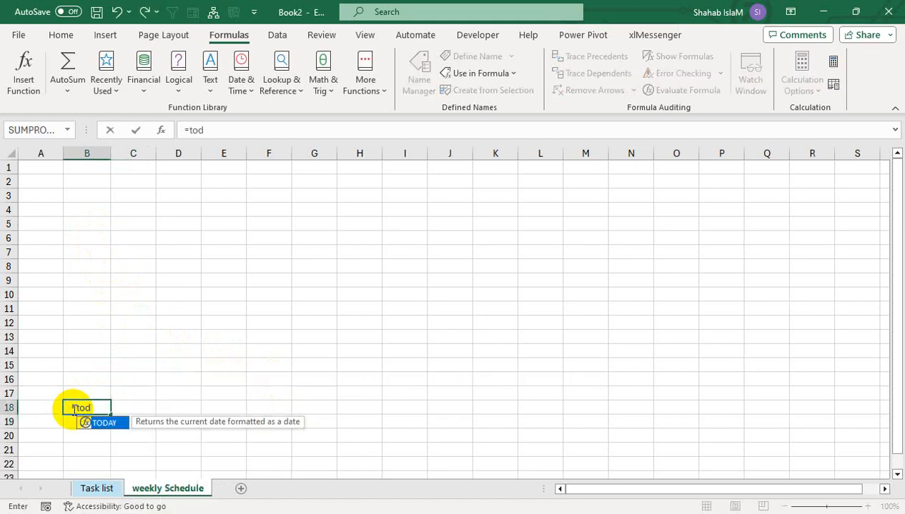
key(Tab)
text()\)
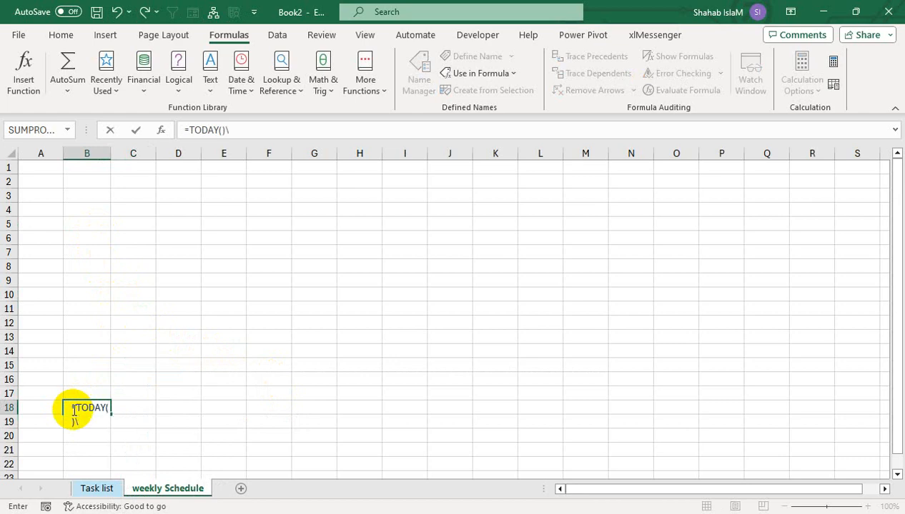
key(Return)
click(71, 409)
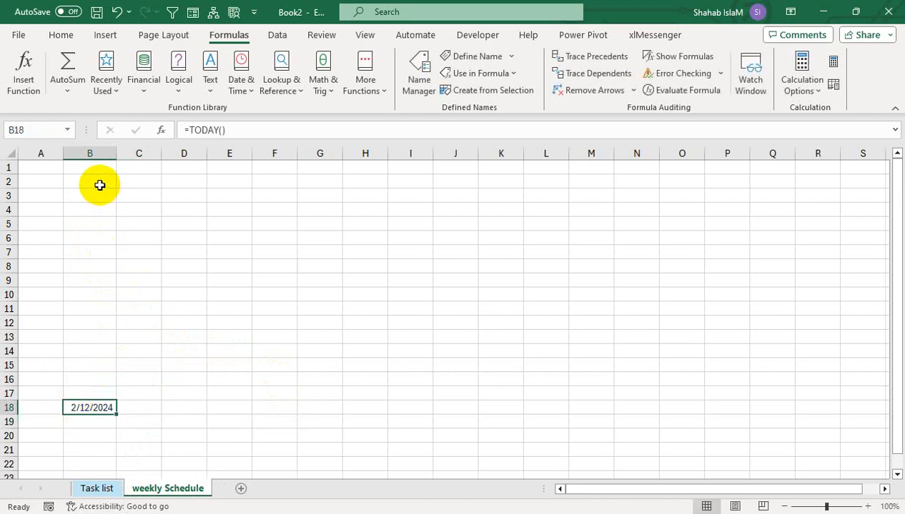
- Enter the formula =YEAR(B18) in cell B3 to extract the year from the date in B18
click(91, 191)
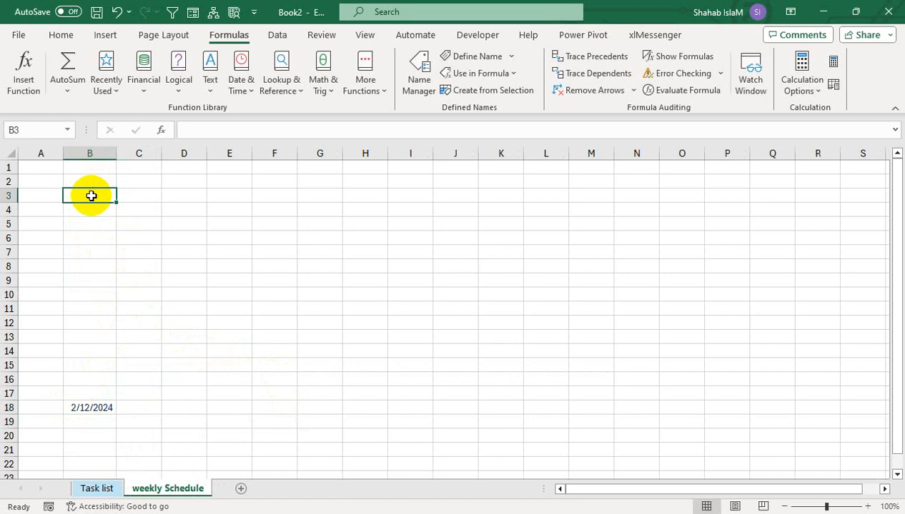
text(=)
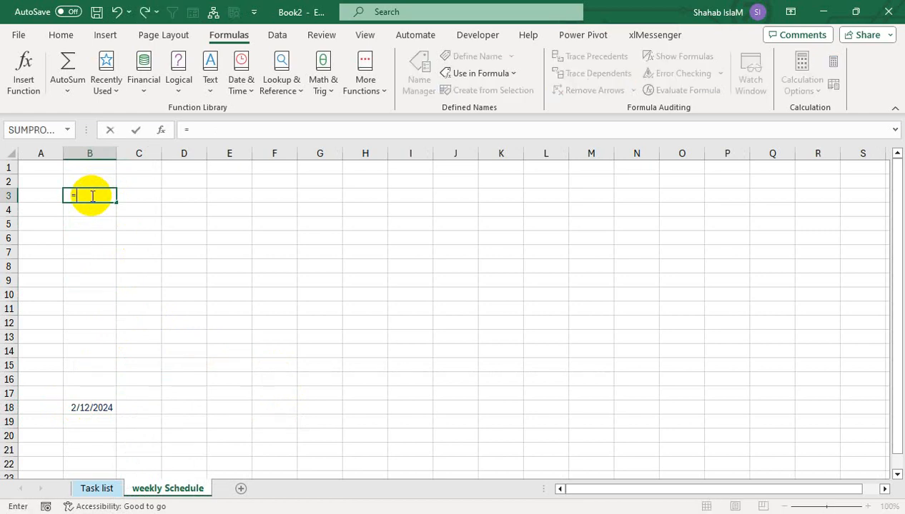
text(ye)
key(Tab)
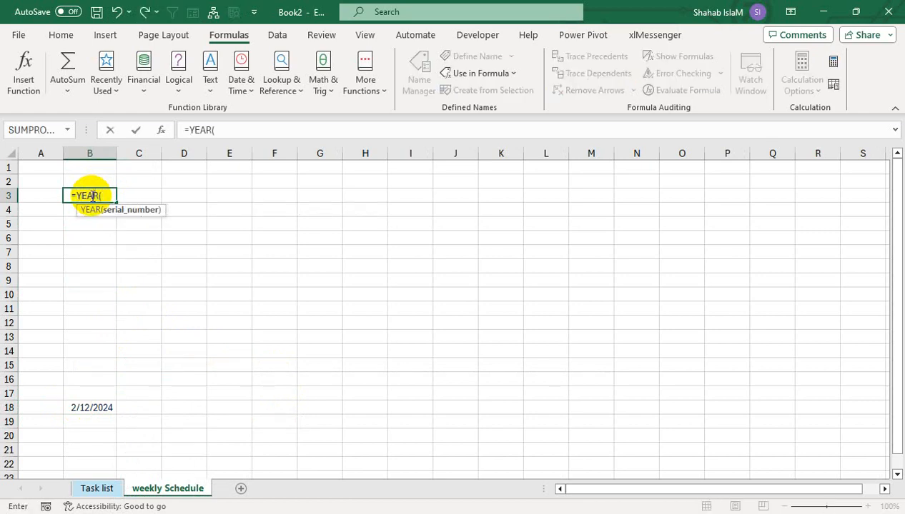
click(93, 407)
text())
key(Return)
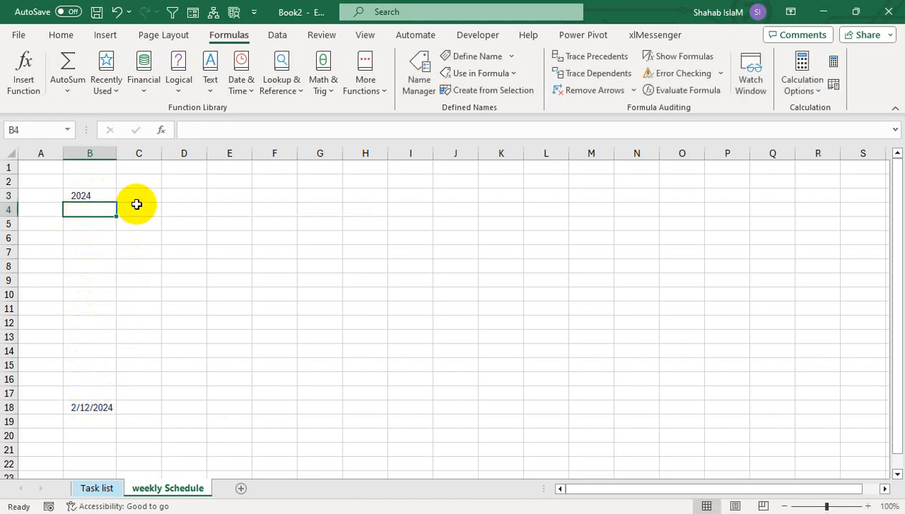
- Enter the formula =B18+1 in cell C3 as the first date of the week
click(136, 206)
click(133, 196)
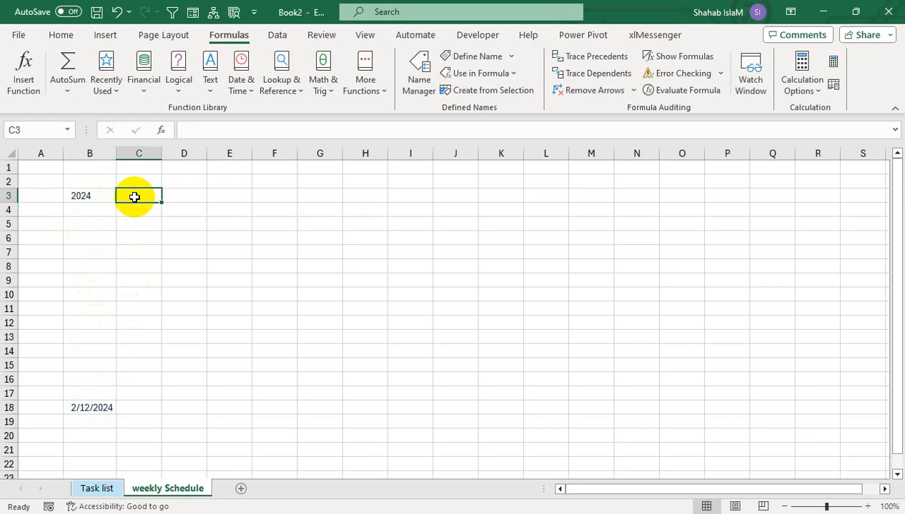
text(=t)
key(BackSpace)
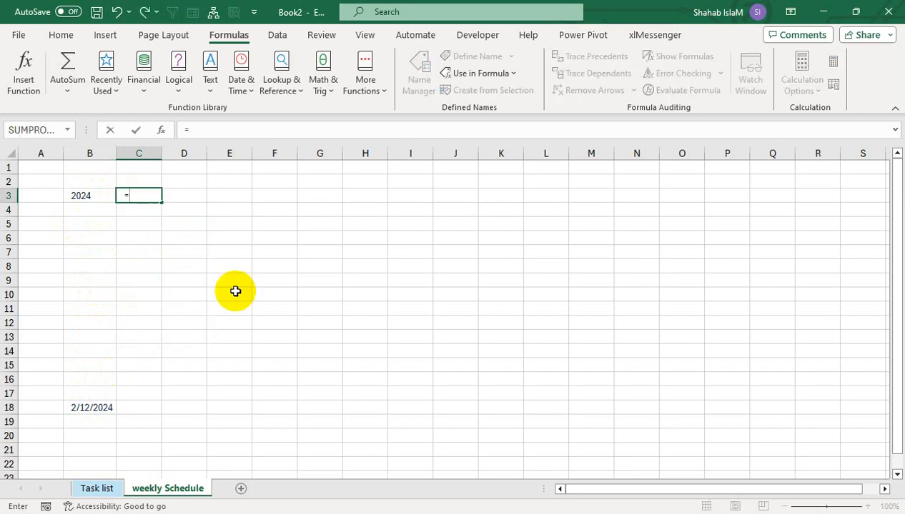
click(104, 406)
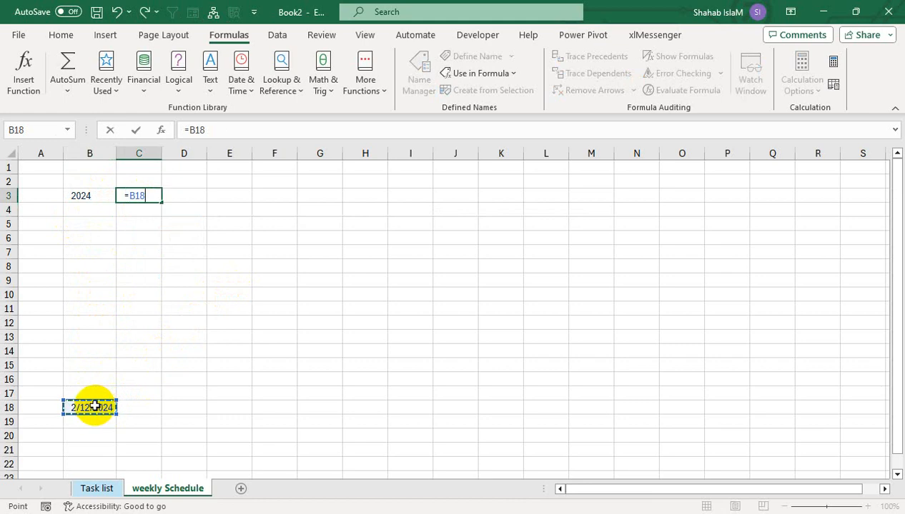
text(+1)
key(Return)
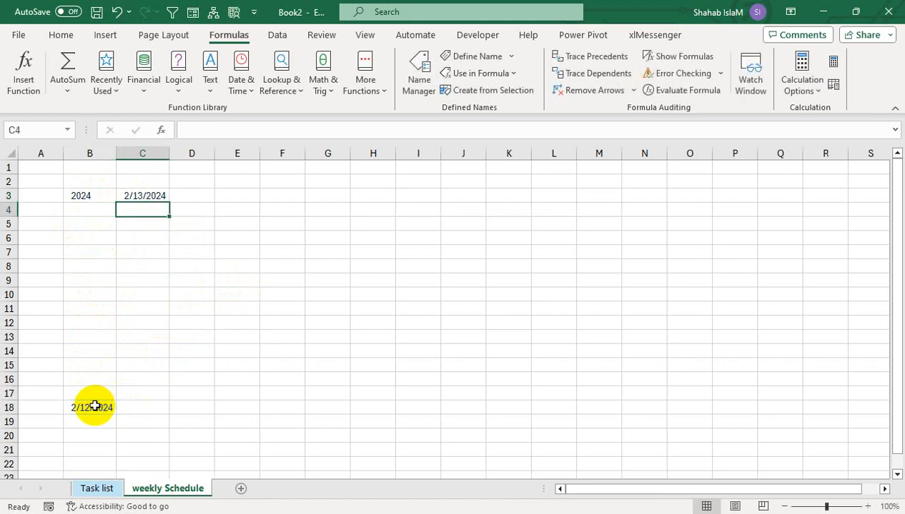
- Enter the formula =C3+1 in cell D3 and fill it across row 3 to J3
click(172, 195)
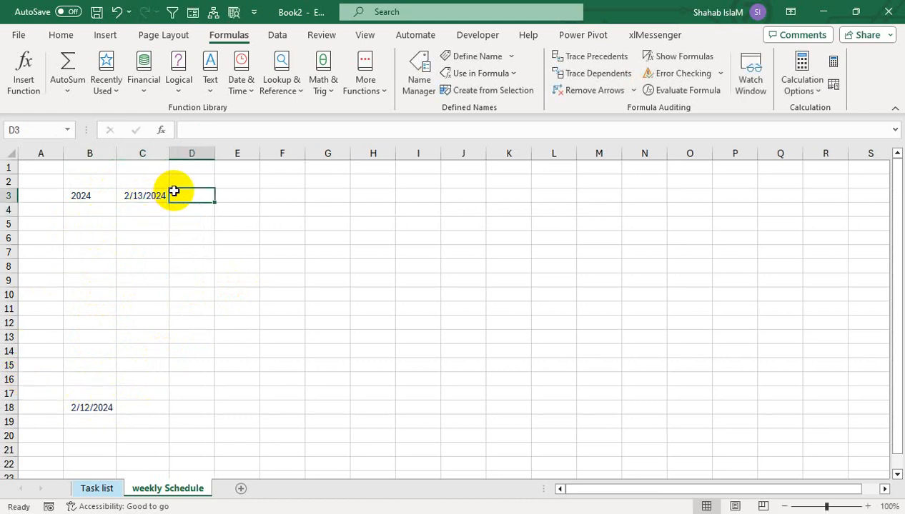
text(=)
click(147, 193)
text(+1)
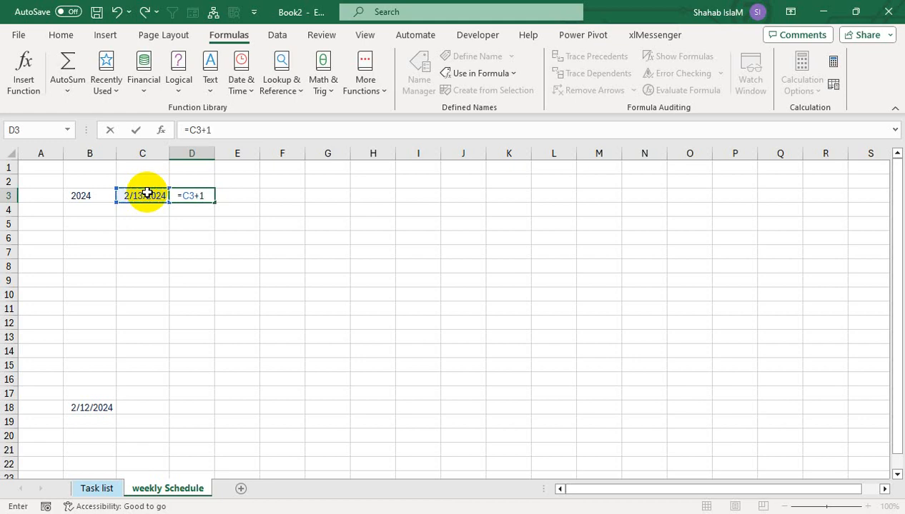
key(Return)
click(200, 196)
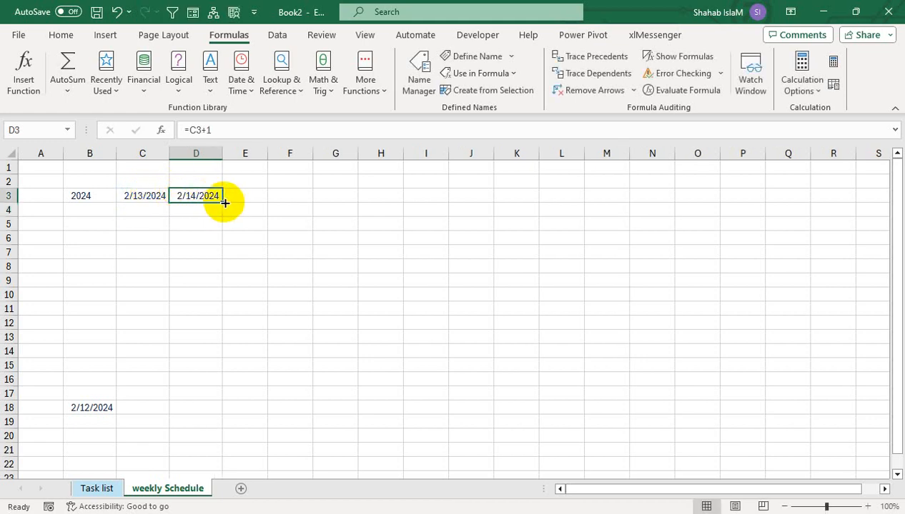
drag(224, 203, 516, 205)
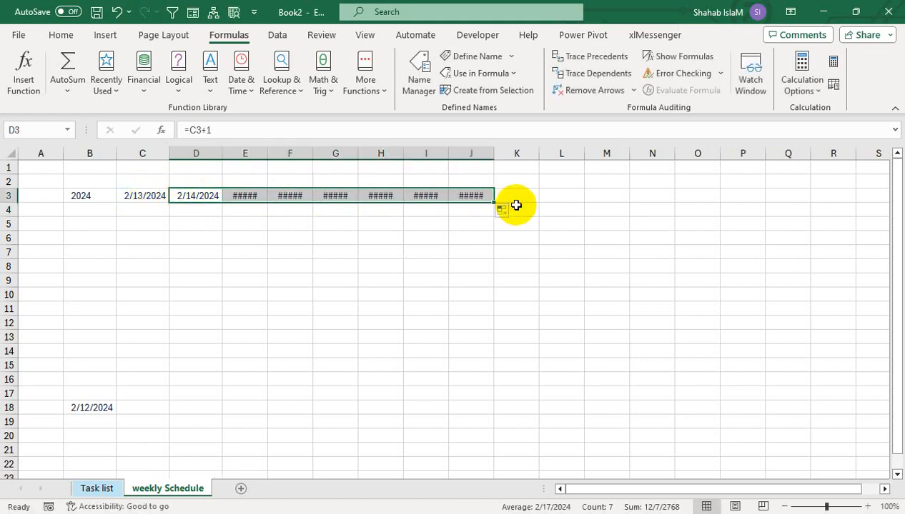
- Delete the surplus date column J
click(470, 152)
right_click(475, 180)
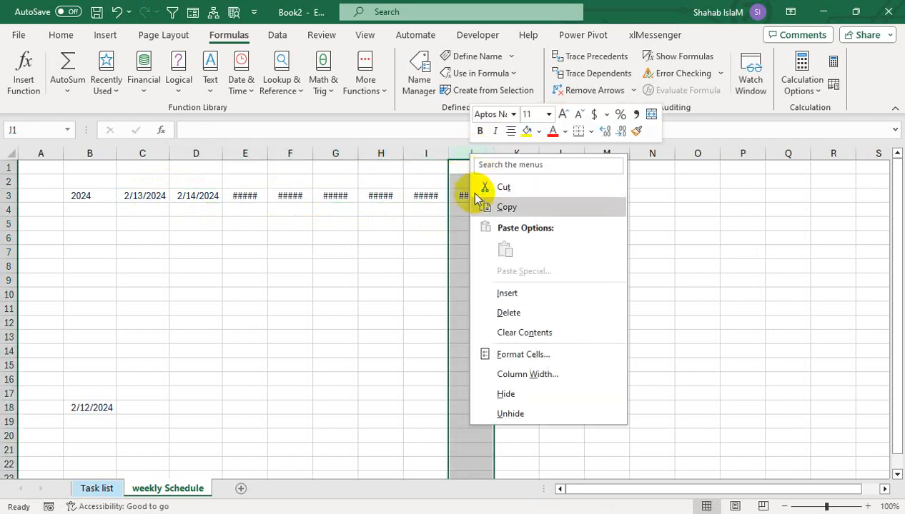
click(493, 313)
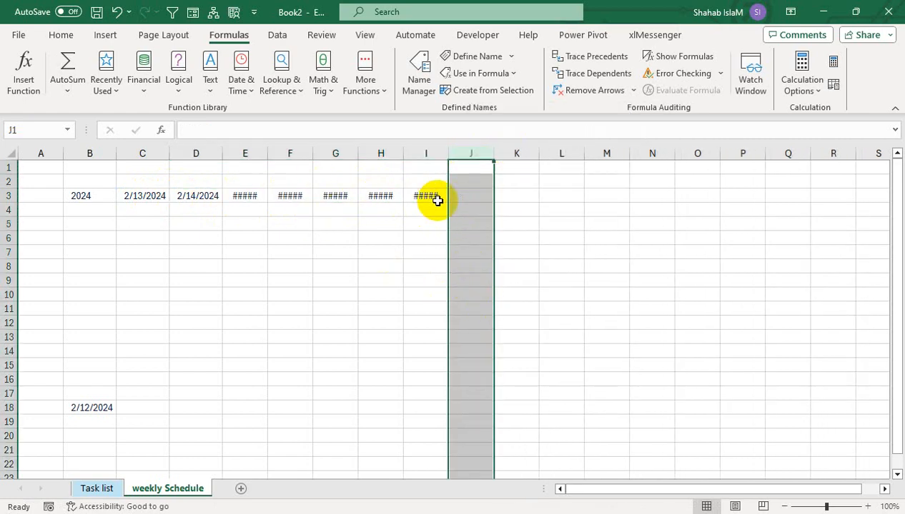
- Fit the widths of columns C to I to their dates
drag(163, 145, 412, 175)
double_click(444, 153)
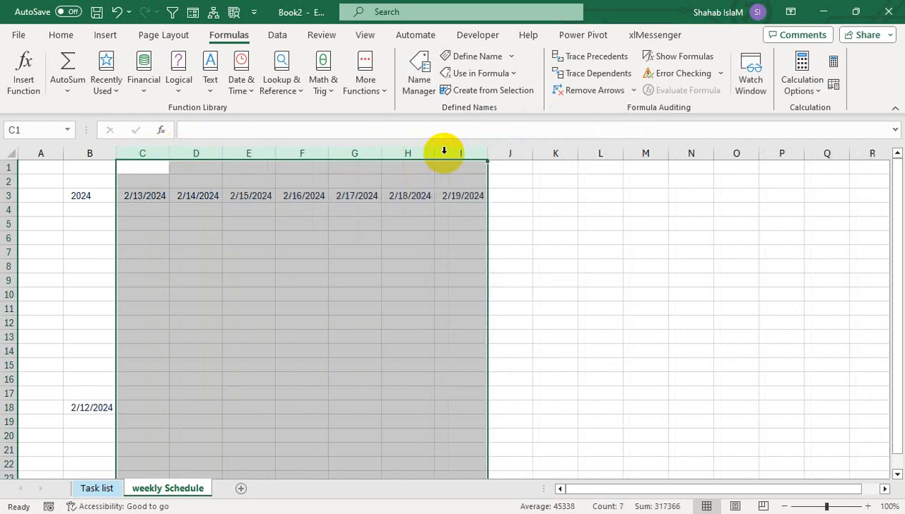
click(295, 239)
- Enter the formula =TEXT(C3,"ddd") in cell C4 to give the first date's abbreviated weekday name
click(150, 210)
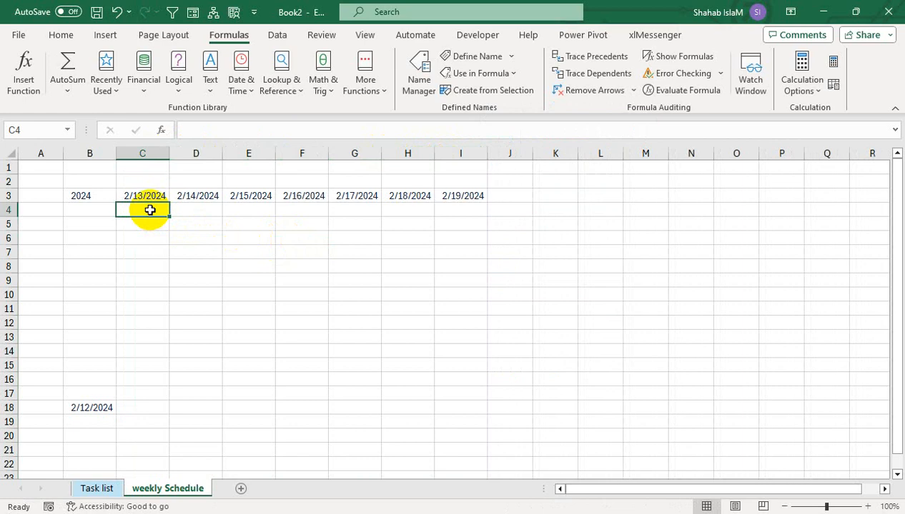
text(=)
key(Up)
text(te)
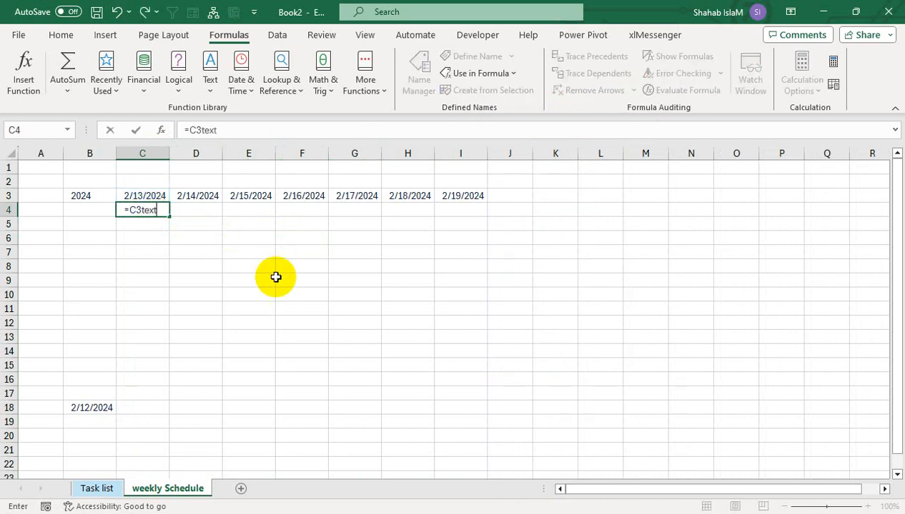
key(BackSpace)
key(BackSpace)
key(BackSpace)
key(BackSpace)
text(tex)
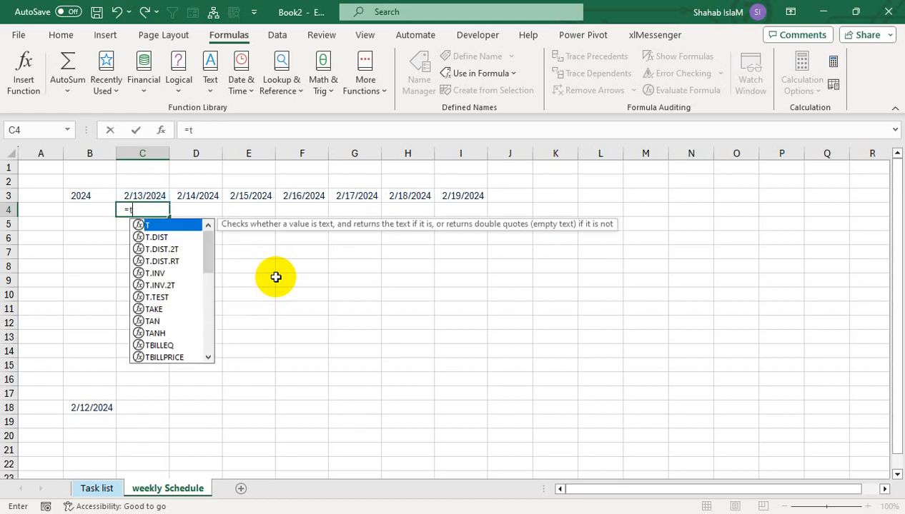
key(Tab)
key(Up)
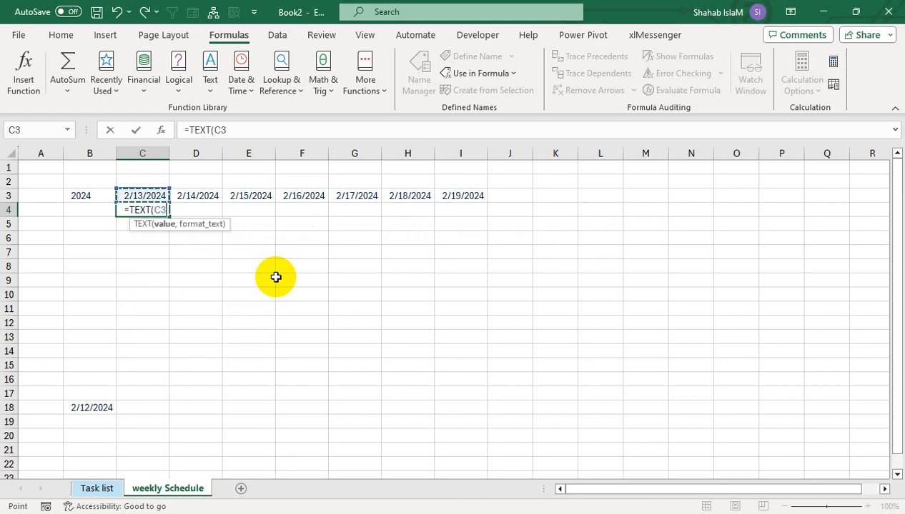
text(,"ddd)
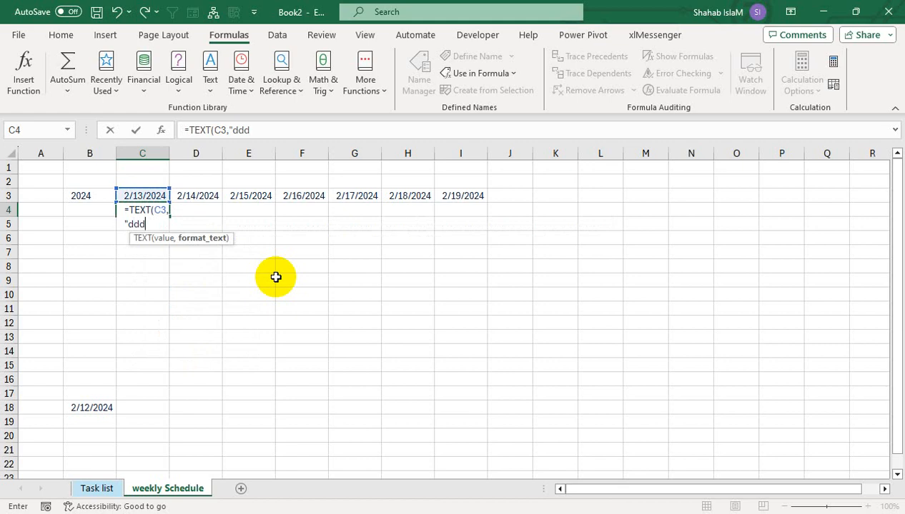
text("))
key(Return)
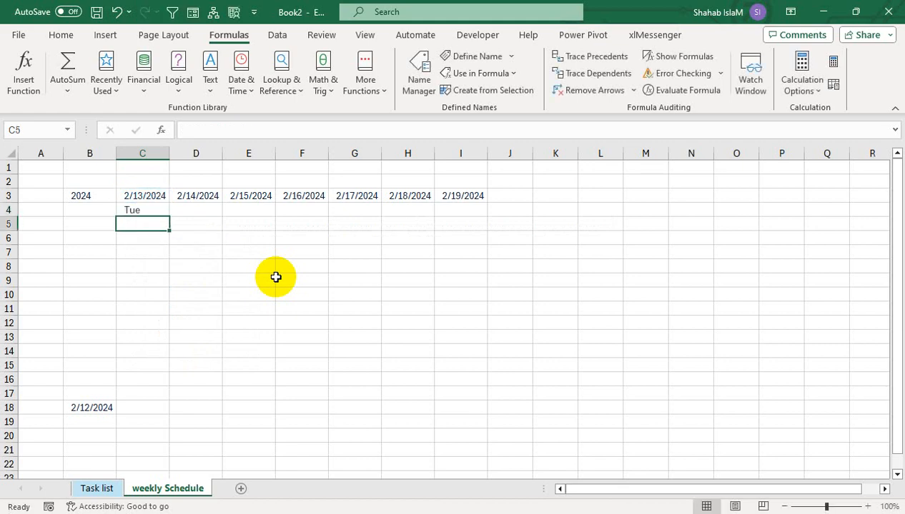
- Fill the weekday formula from C4 across row 4 to I4
click(161, 207)
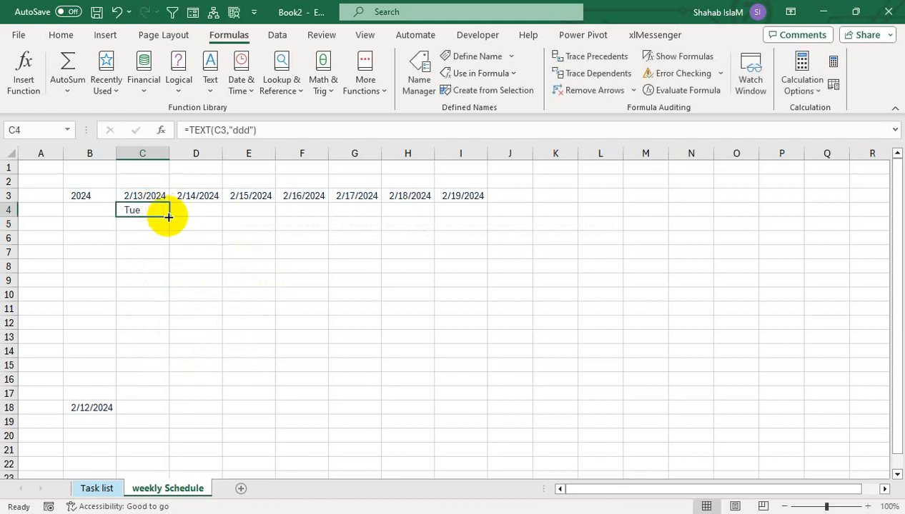
drag(170, 216, 486, 219)
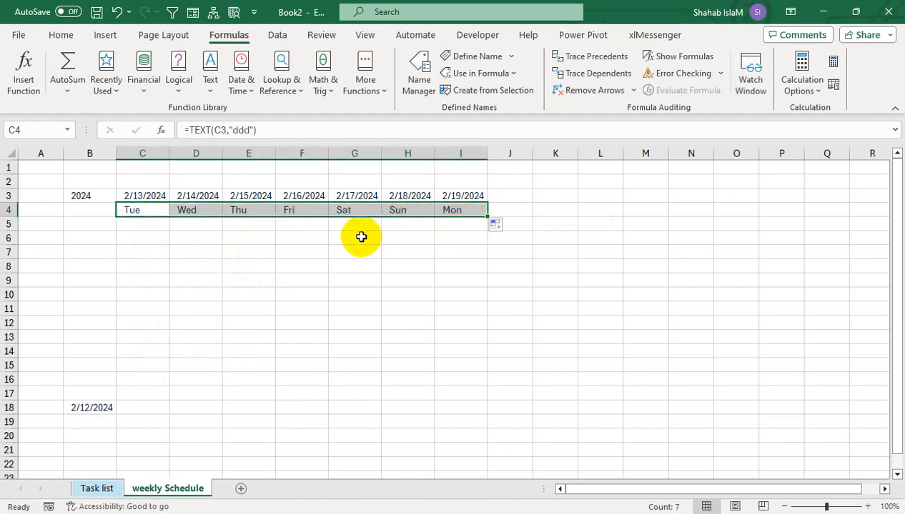
click(453, 208)
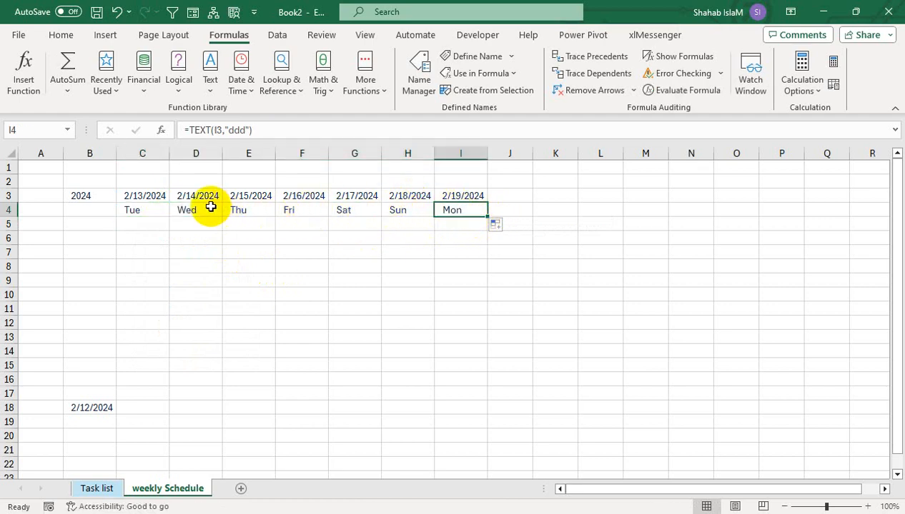
- Replace the formula in cell C3 with =B18 so the week starts on the date in B18
click(143, 191)
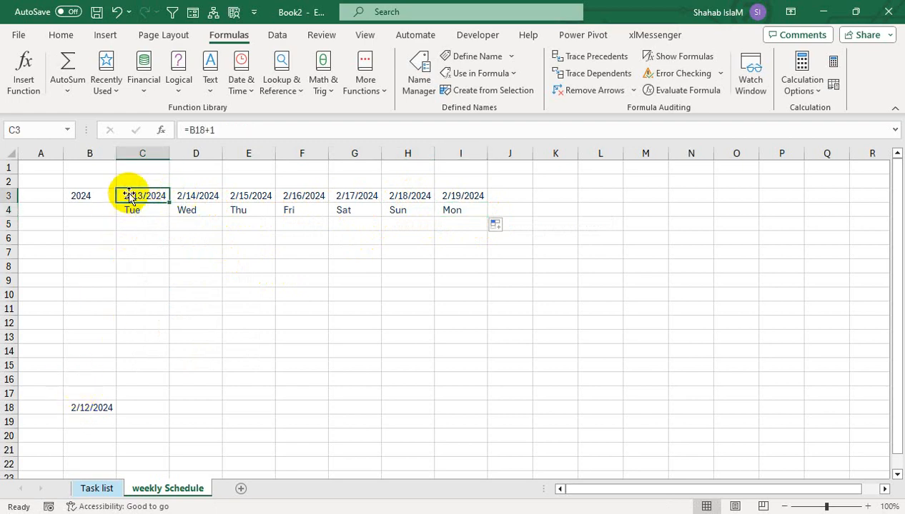
text(=)
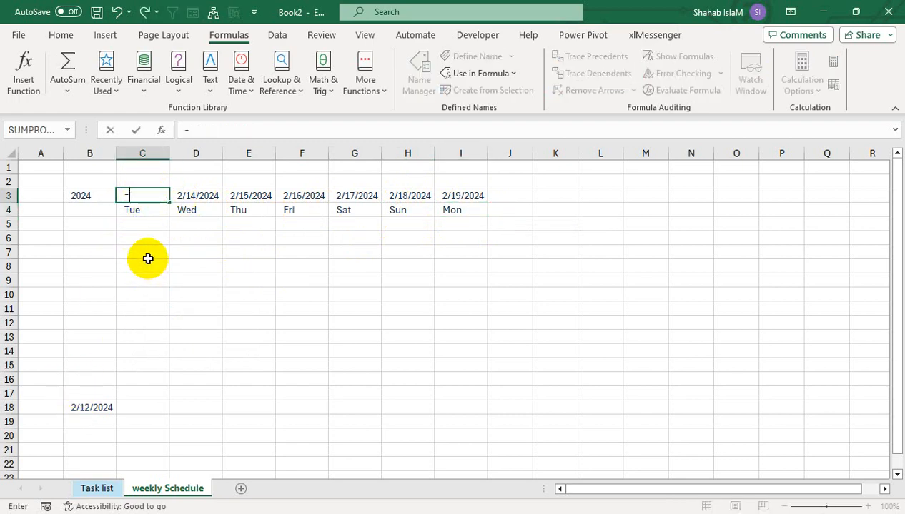
click(88, 410)
key(Return)
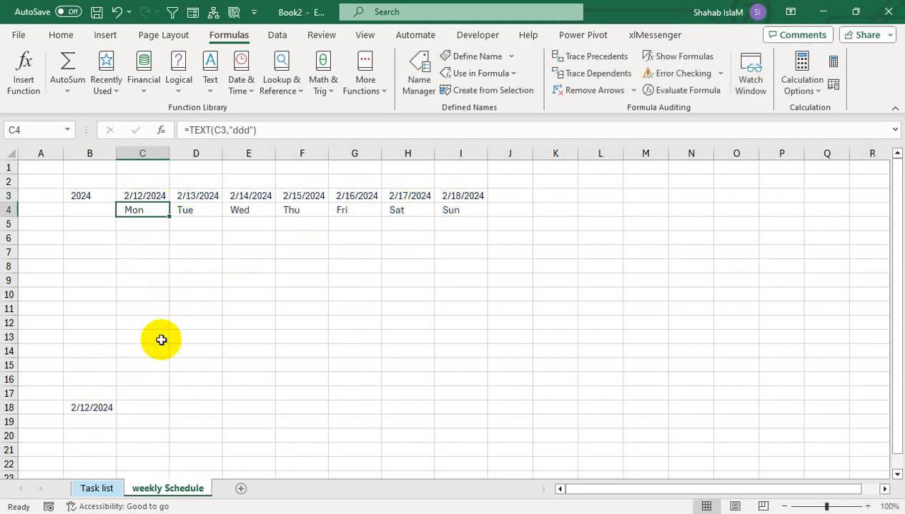
- Unhide column I, which holds the class names, on the Task list sheet
click(75, 221)
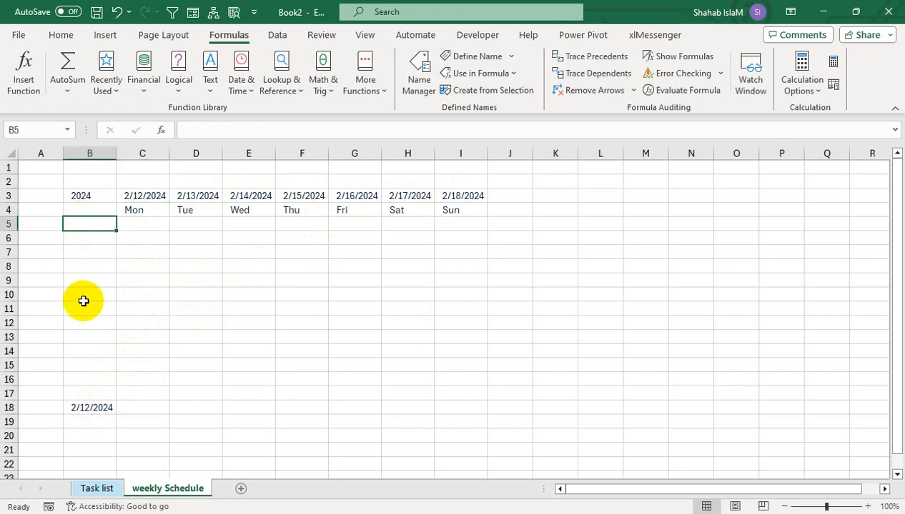
key(ctrl+Page_Up)
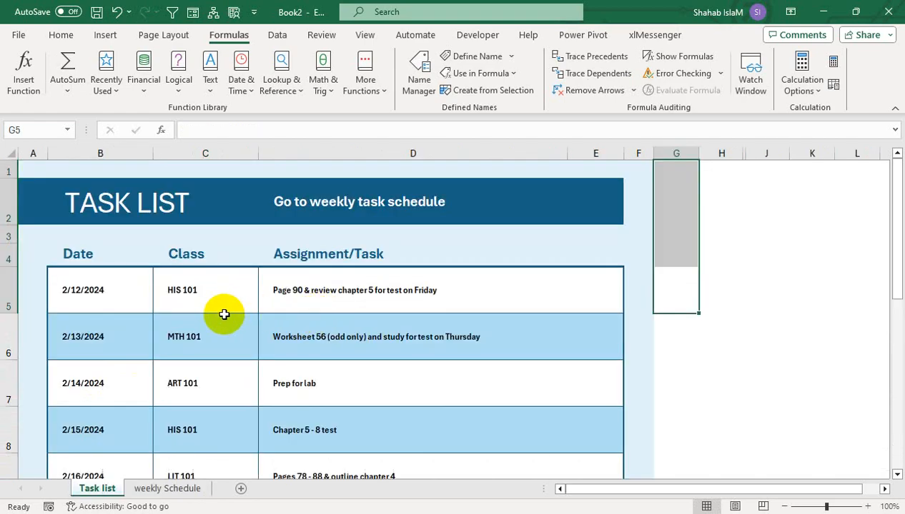
drag(223, 313, 208, 368)
click(722, 153)
drag(733, 147, 749, 146)
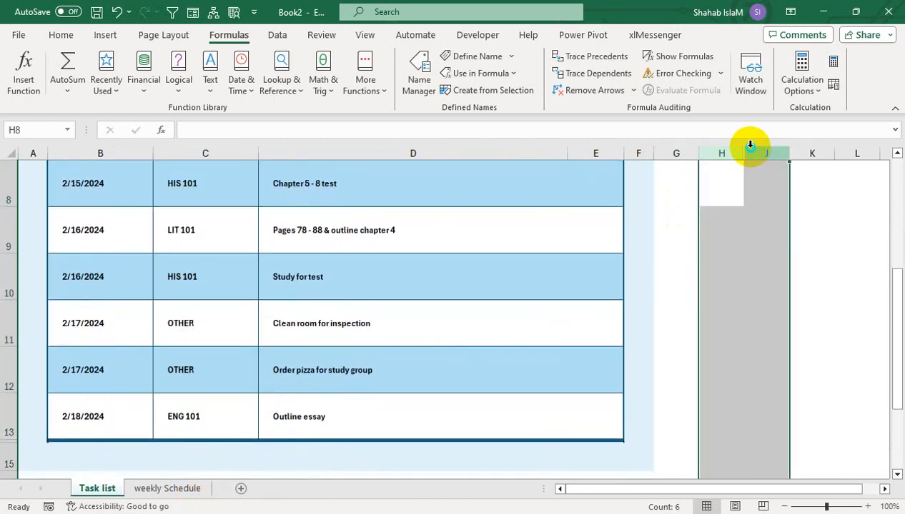
right_click(749, 146)
click(646, 399)
click(743, 284)
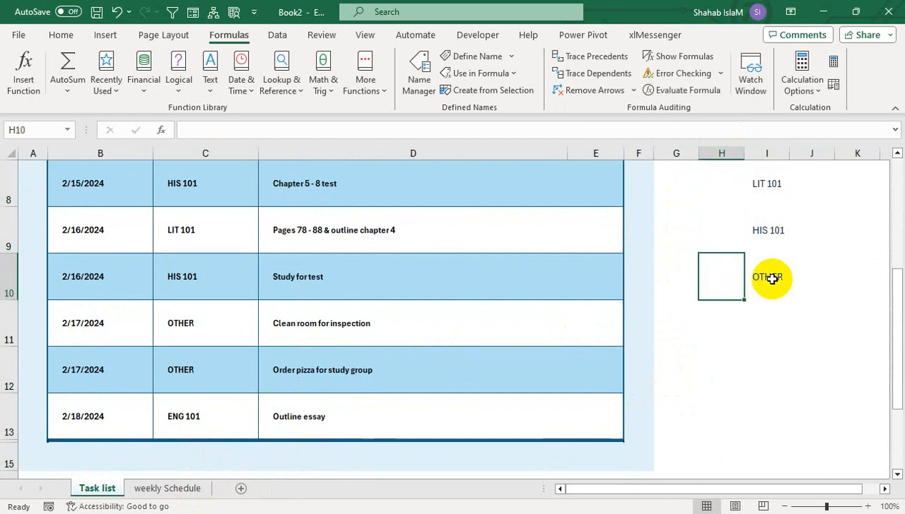
- Copy the class names in I5:I10 of the Task list sheet to B5:B10 of the weekly Schedule sheet
drag(773, 276, 766, 160)
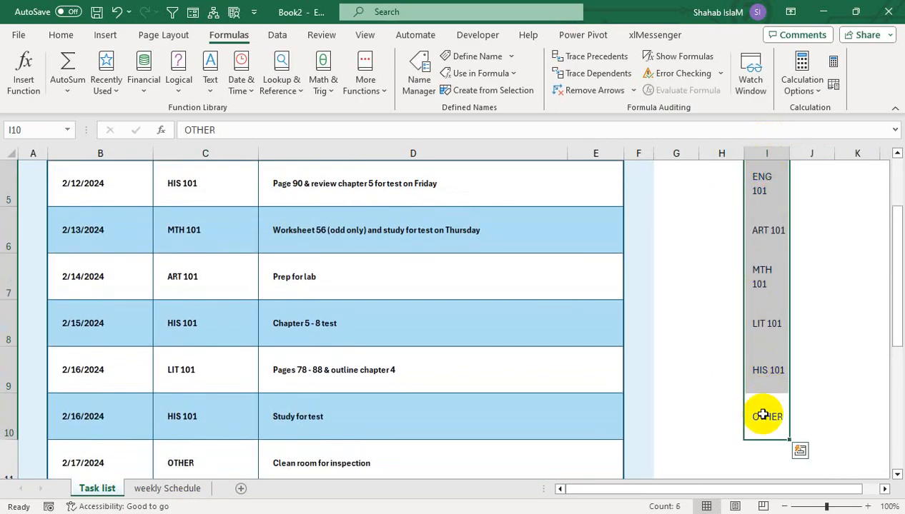
drag(759, 182, 748, 407)
key(ctrl+c)
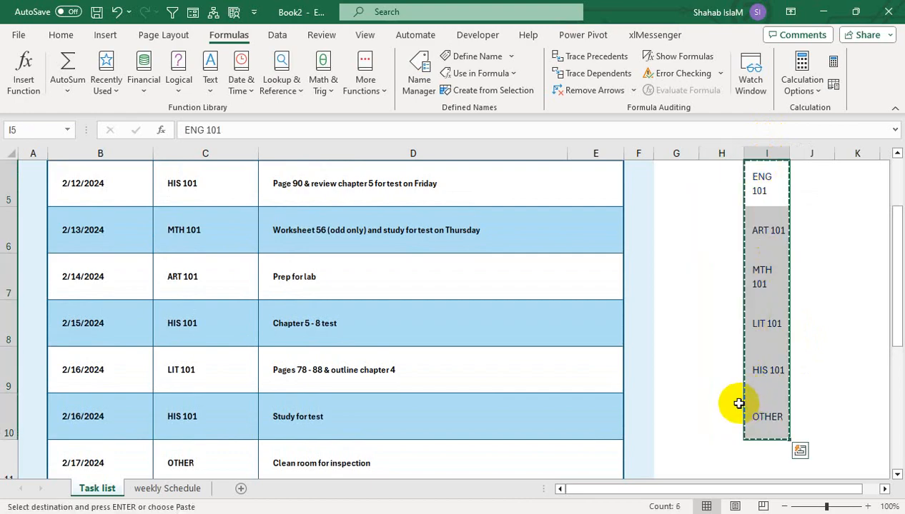
click(174, 483)
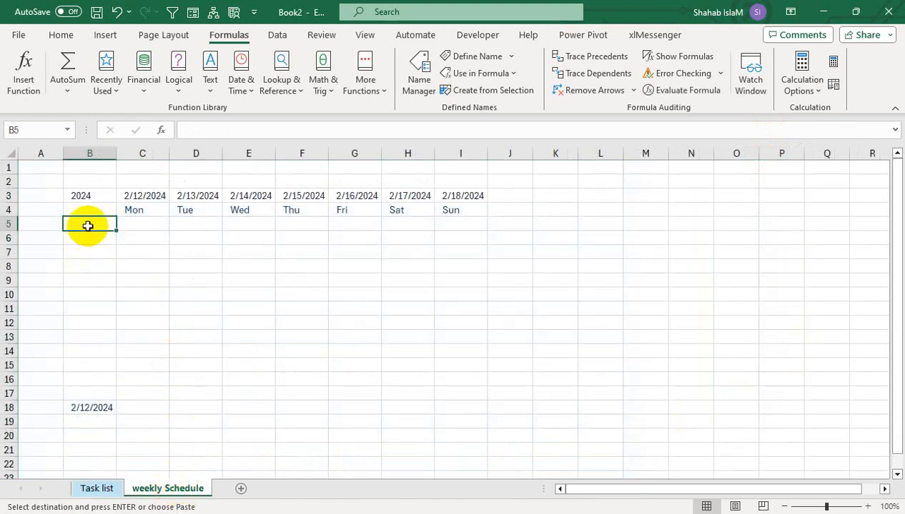
key(ctrl+v)
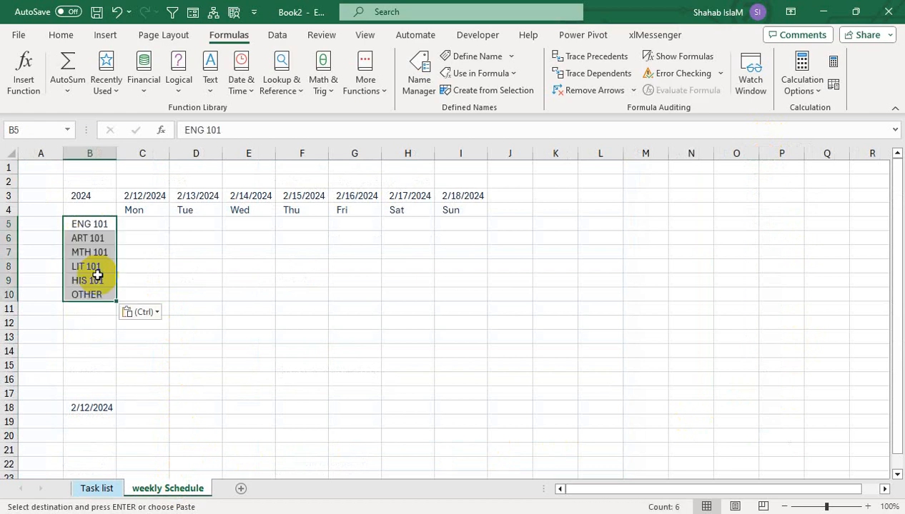
- Increase the height of class rows 5 to 10 on the weekly Schedule sheet
click(90, 406)
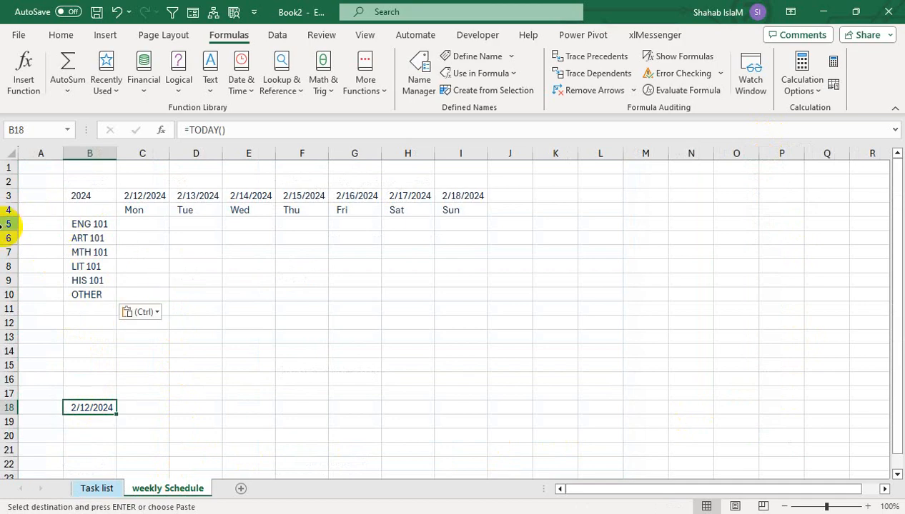
drag(7, 226, 5, 294)
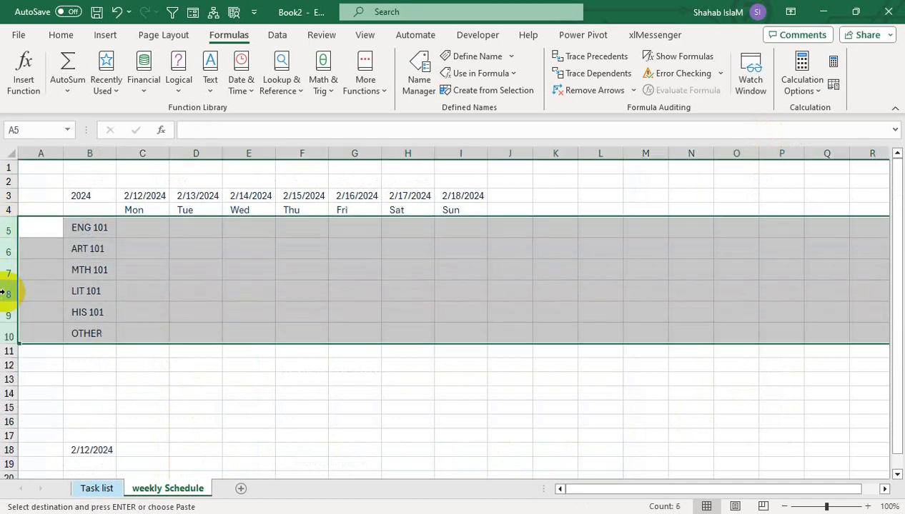
click(86, 290)
- Move the TODAY date from cell B18 to cell C12, just below the schedule
click(76, 449)
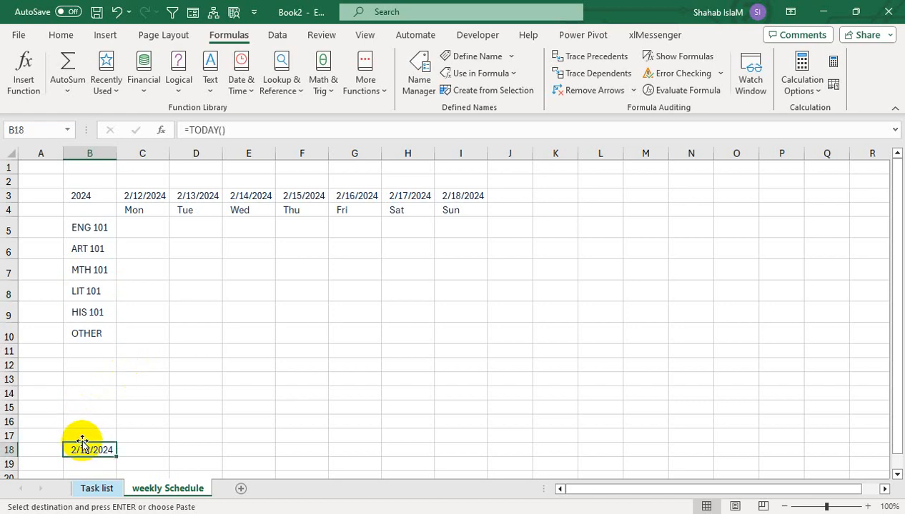
drag(76, 442, 133, 361)
click(145, 365)
click(111, 363)
click(147, 222)
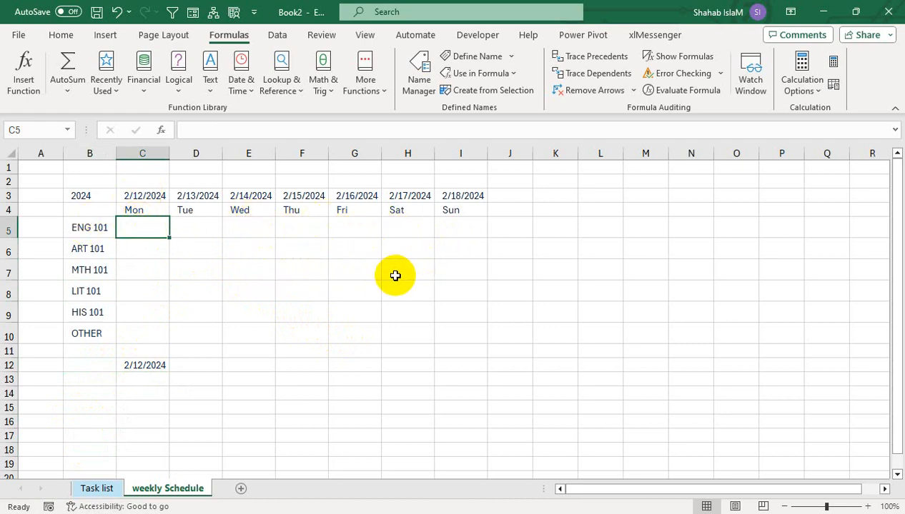
- Hide the class names column I on the Task list sheet again
click(97, 488)
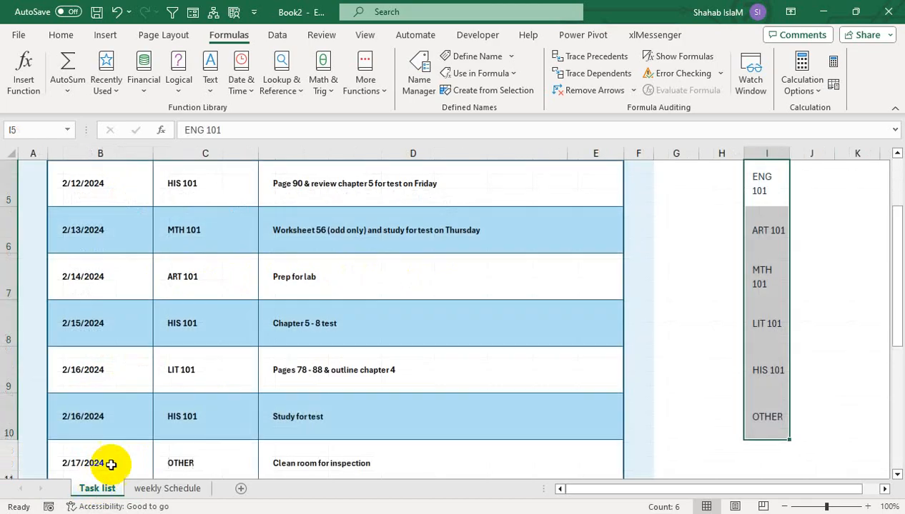
click(324, 289)
drag(671, 283, 693, 118)
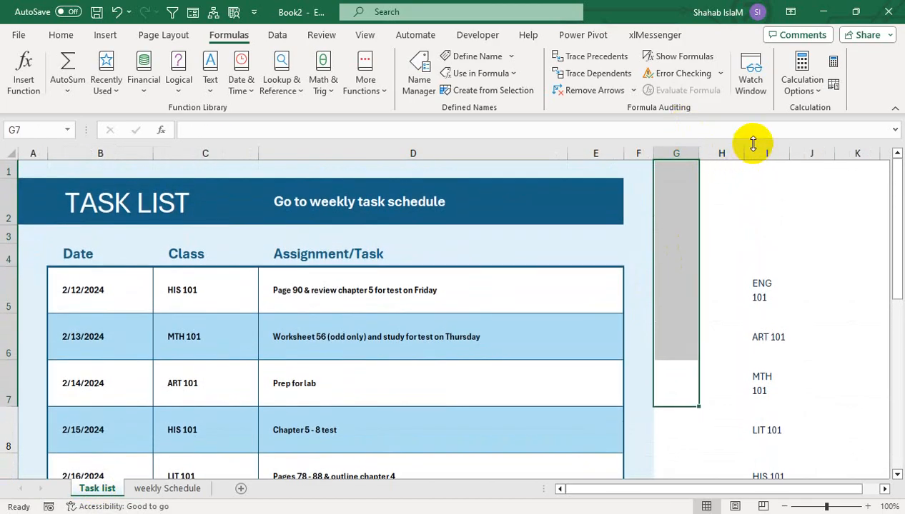
click(757, 153)
right_click(760, 153)
click(688, 391)
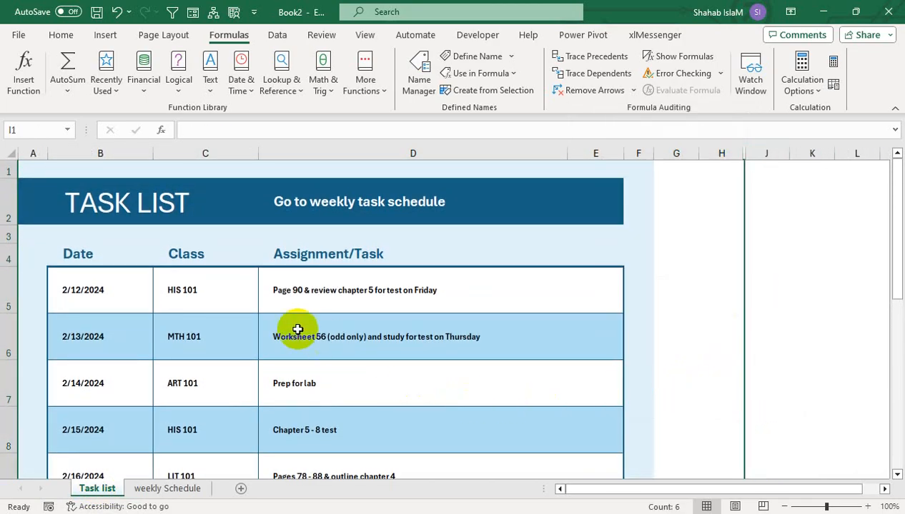
- Enter the formula =B5&C5 in cell F5 to join the date and class, and widen column F
click(188, 299)
click(128, 297)
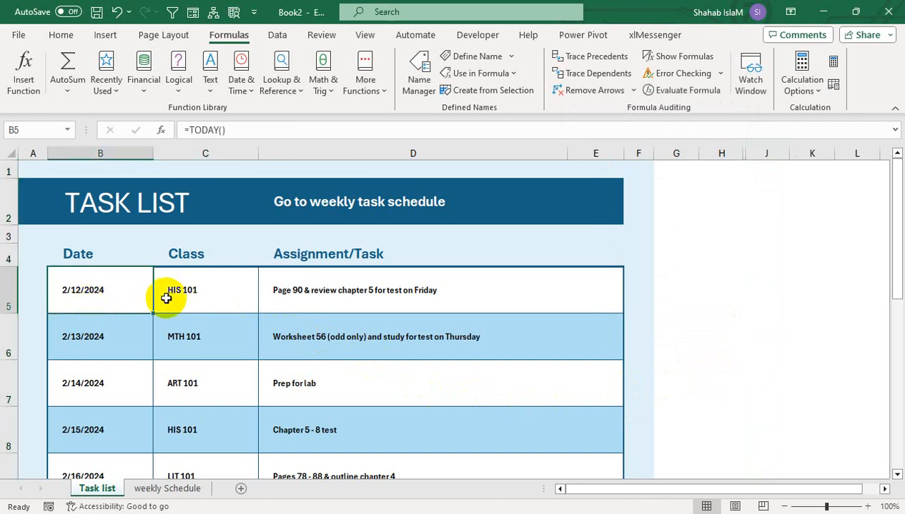
click(634, 283)
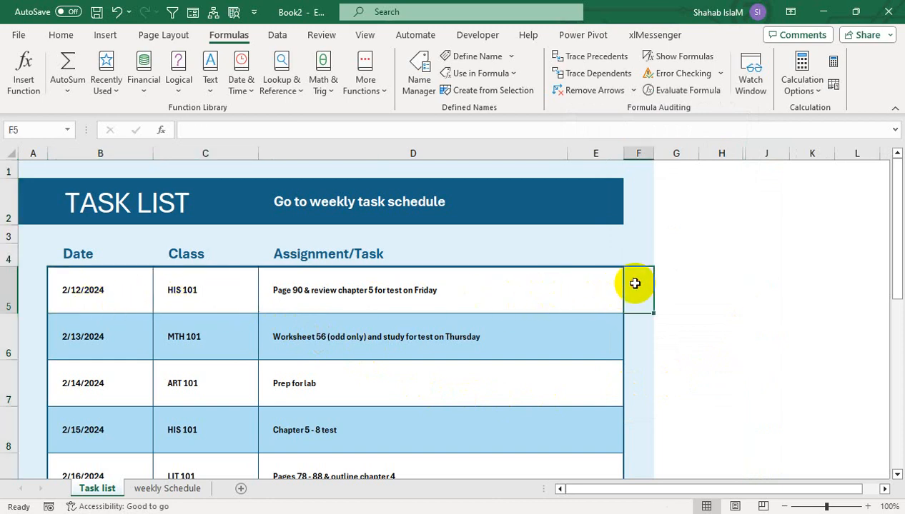
text(=)
click(111, 288)
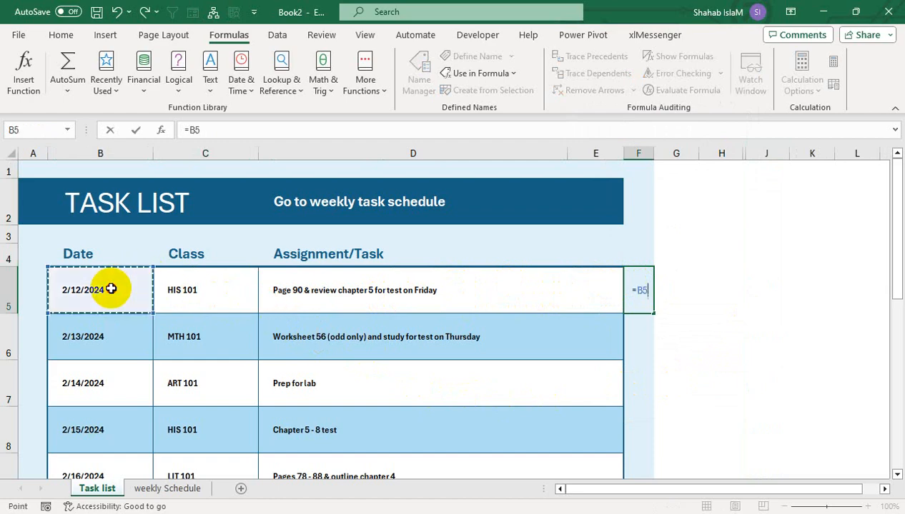
text(&)
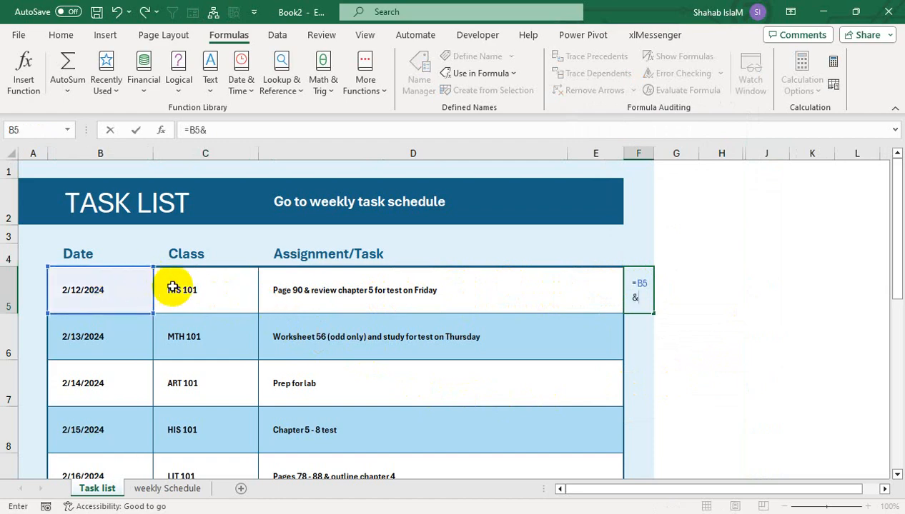
click(228, 289)
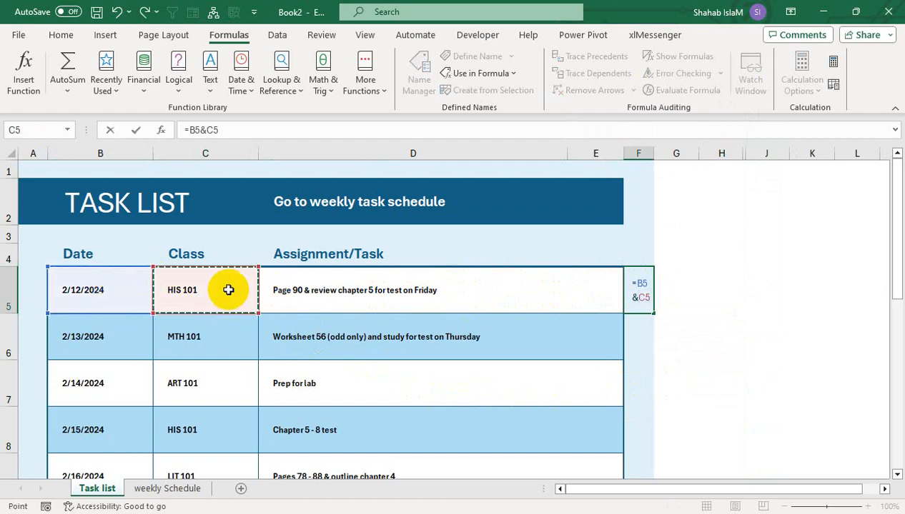
key(Return)
drag(655, 153, 680, 152)
- Fill the F5 formula down all task rows and return to the weekly Schedule sheet
click(661, 305)
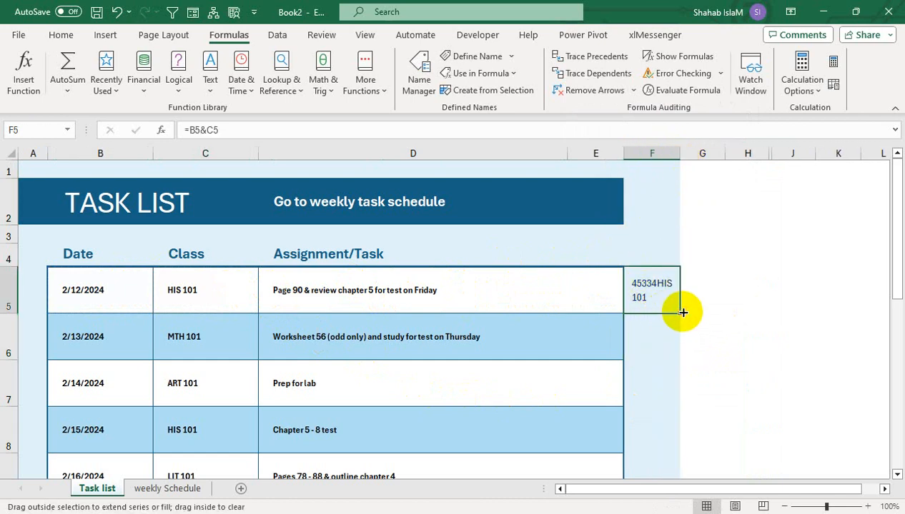
double_click(682, 312)
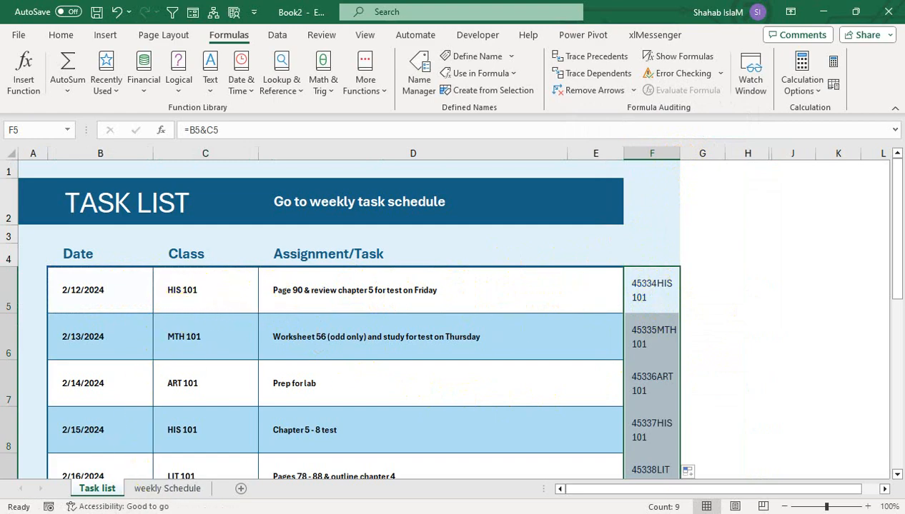
click(150, 489)
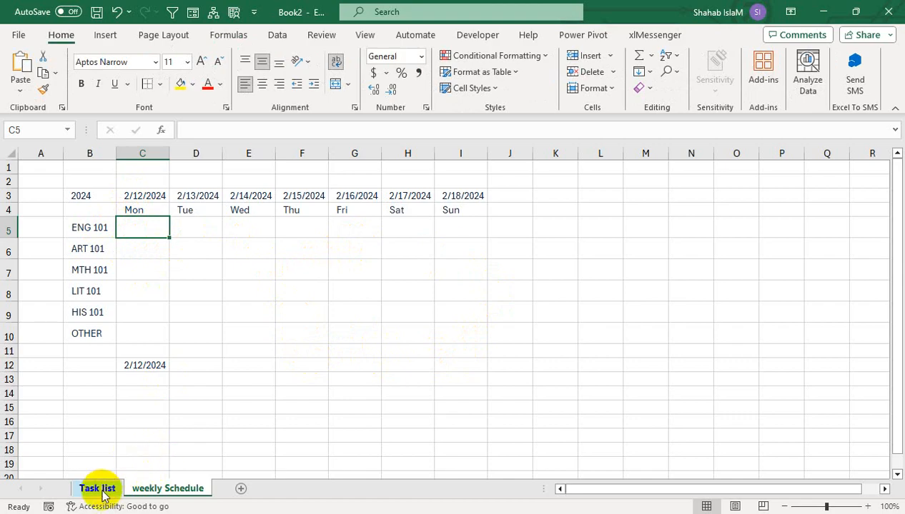
- Begin the formula =IFERROR(INDEX( in cell C5 of the weekly Schedule sheet, at the ENG 101 row under Mon
click(100, 491)
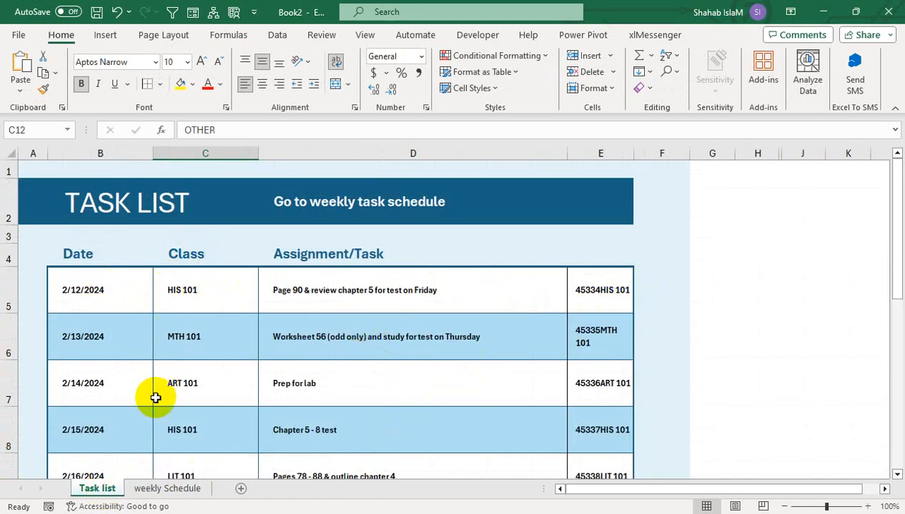
click(143, 493)
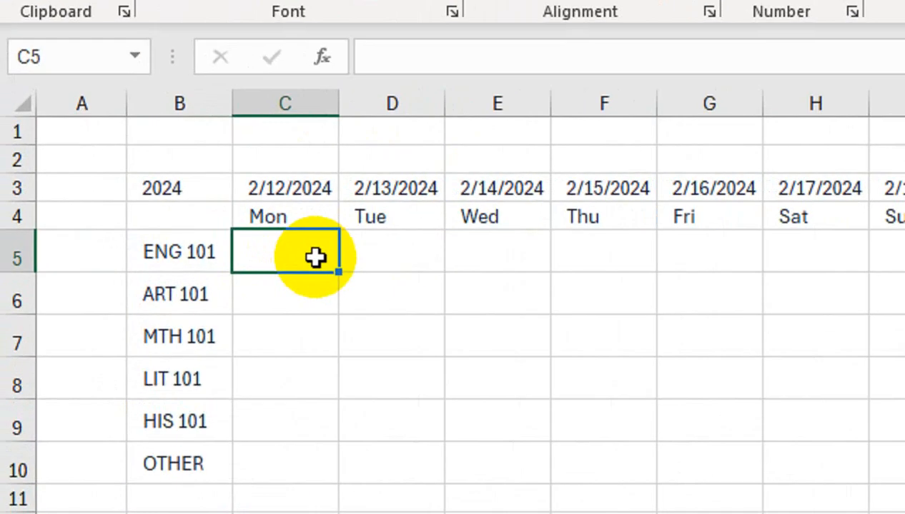
text(=IF)
key(Down)
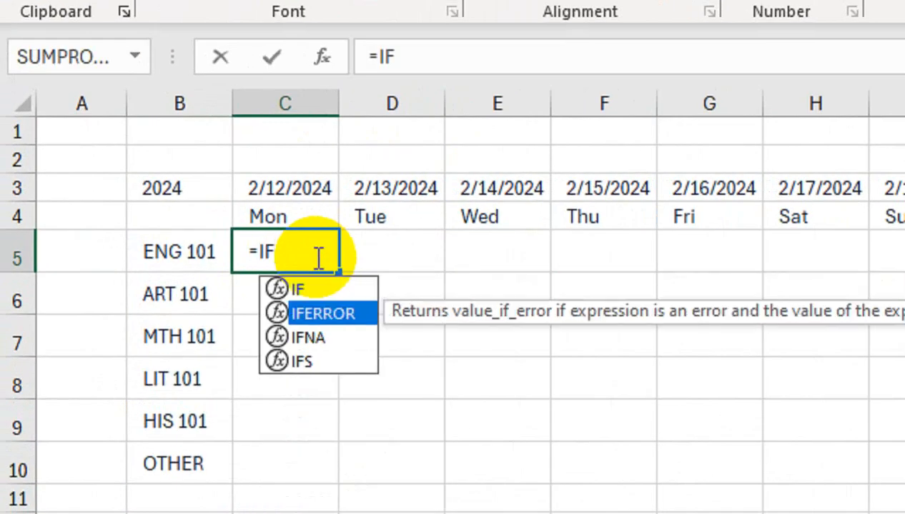
key(Tab)
text(INF)
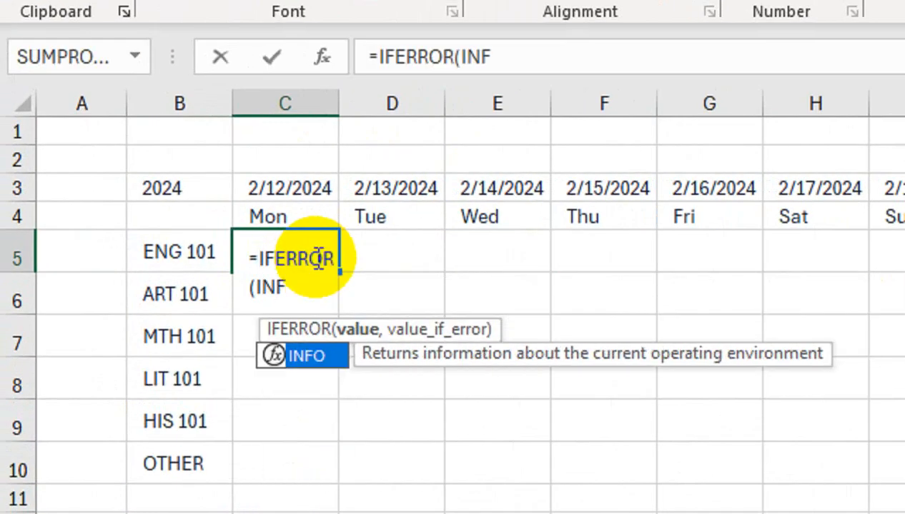
key(BackSpace)
text(D)
key(Tab)
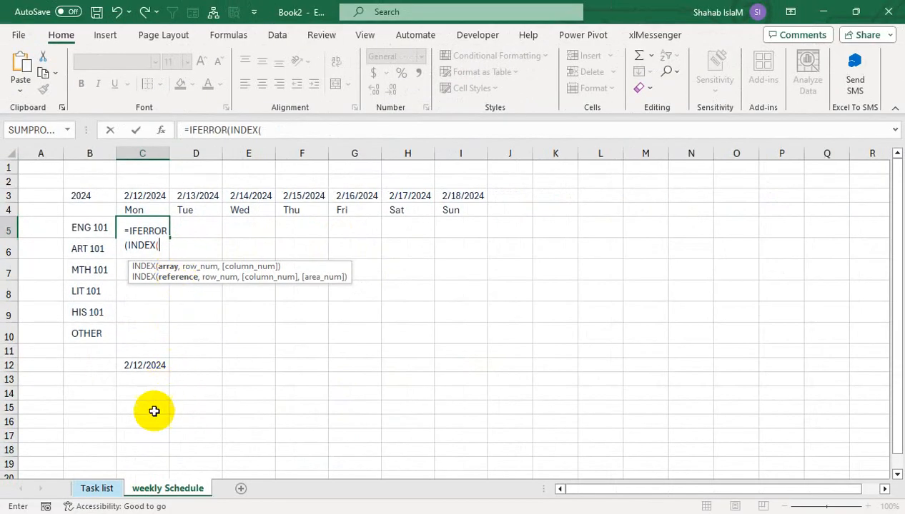
- Set the INDEX array to the absolute range $B$5:$E$13 on the Task list sheet
click(96, 488)
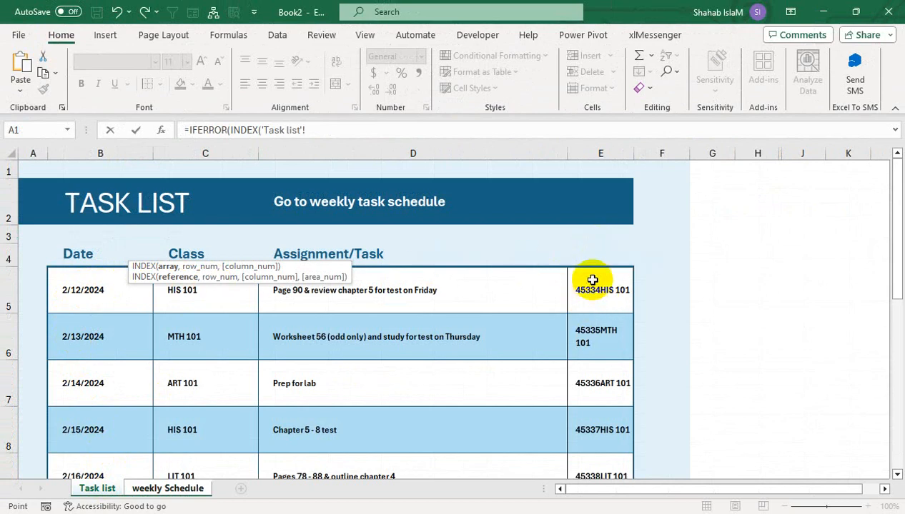
click(84, 283)
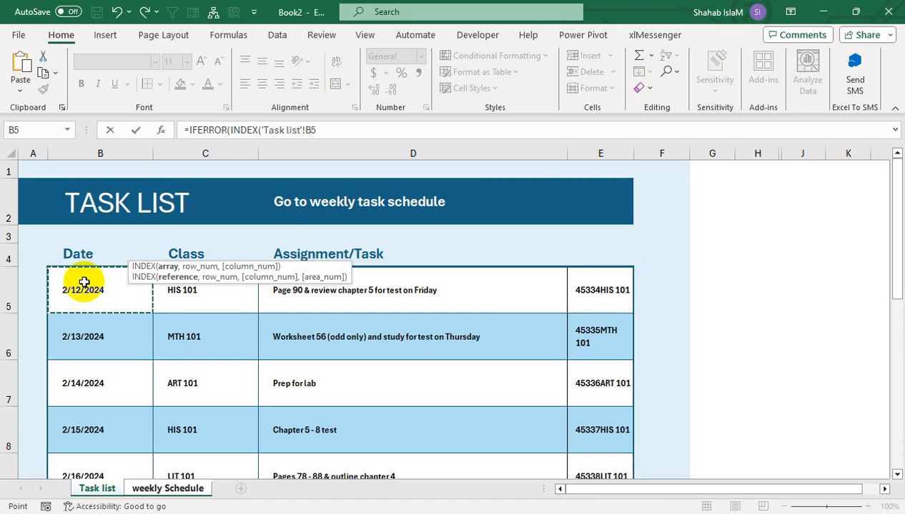
key(ctrl+shift+Right)
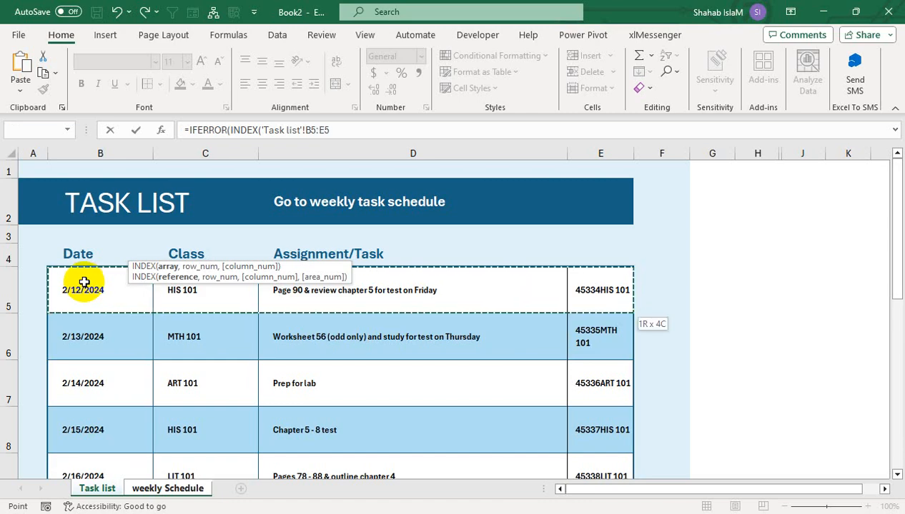
key(ctrl+shift+Down)
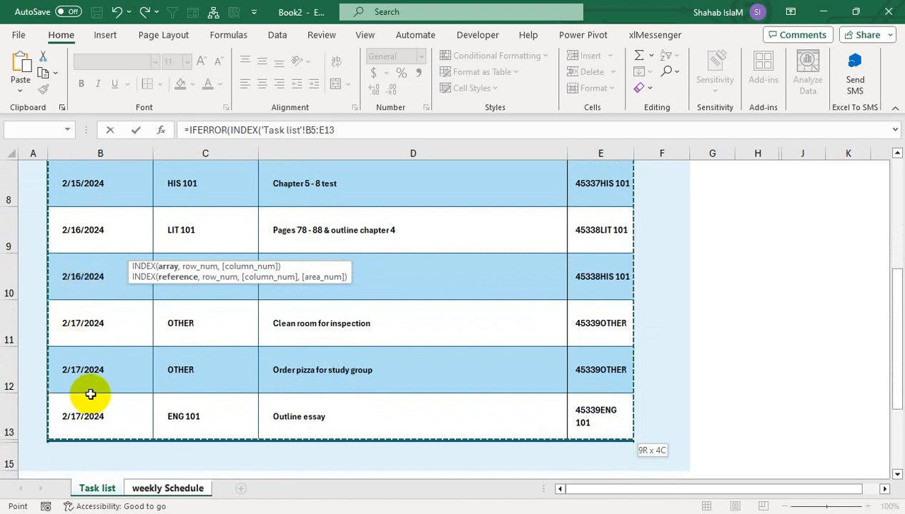
key(F4)
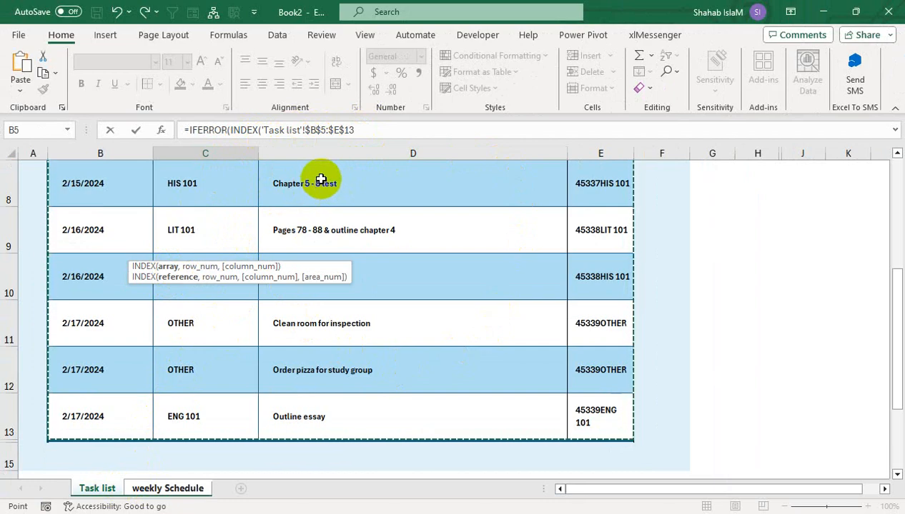
text(,)
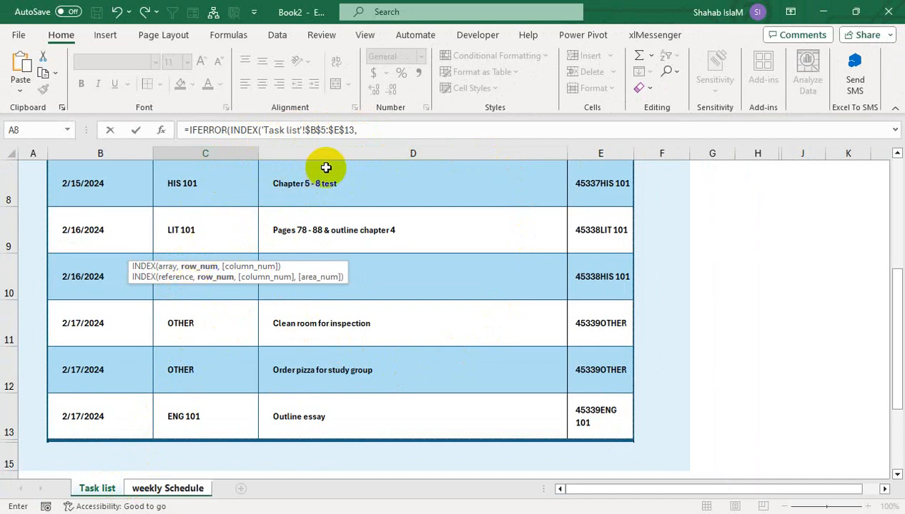
- Add a MATCH function as the row number, with 'weekly Schedule'!C$3&'weekly Schedule'!$B5 as its lookup value
text(MAT)
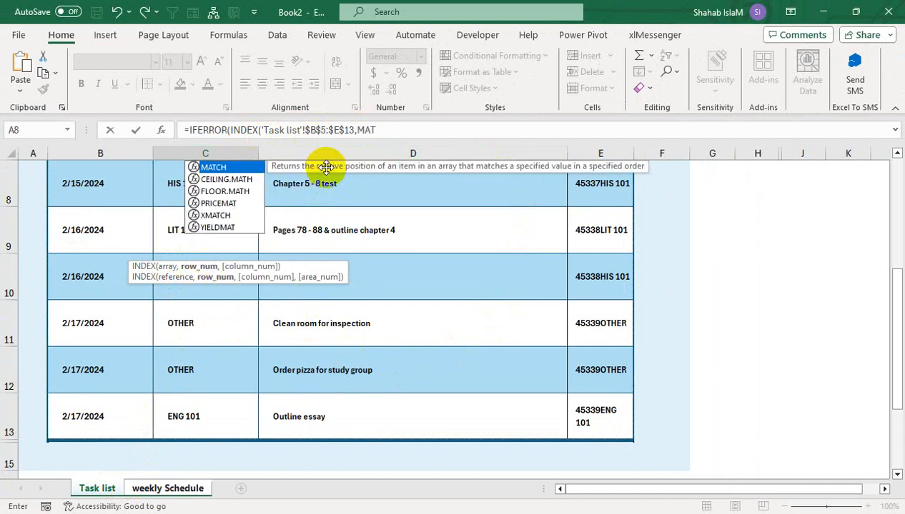
key(Tab)
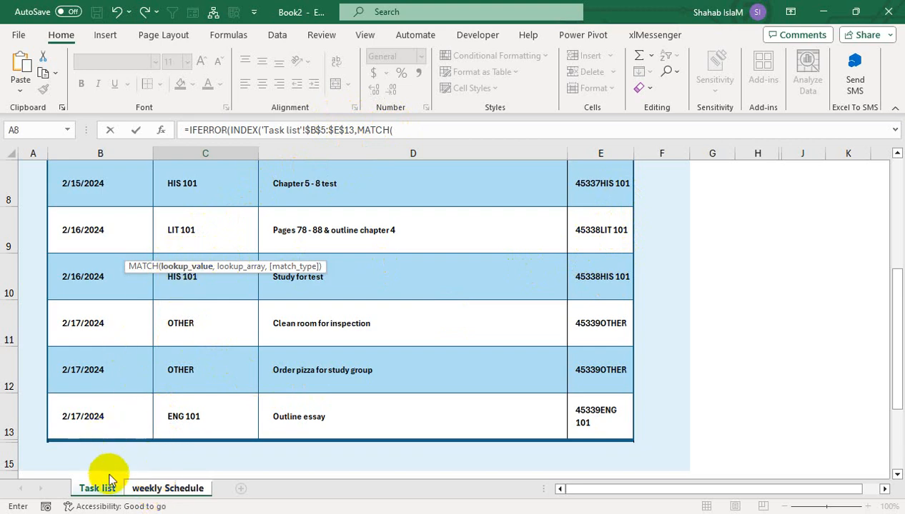
click(157, 491)
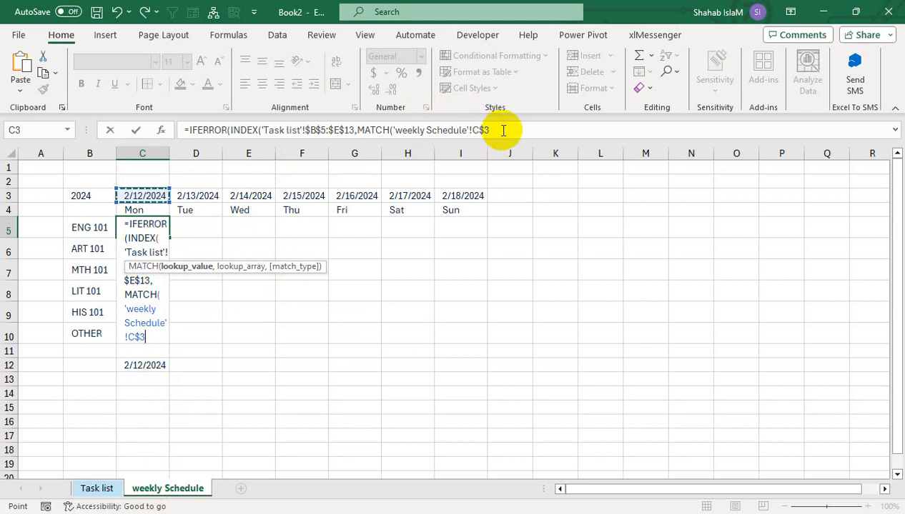
text(,)
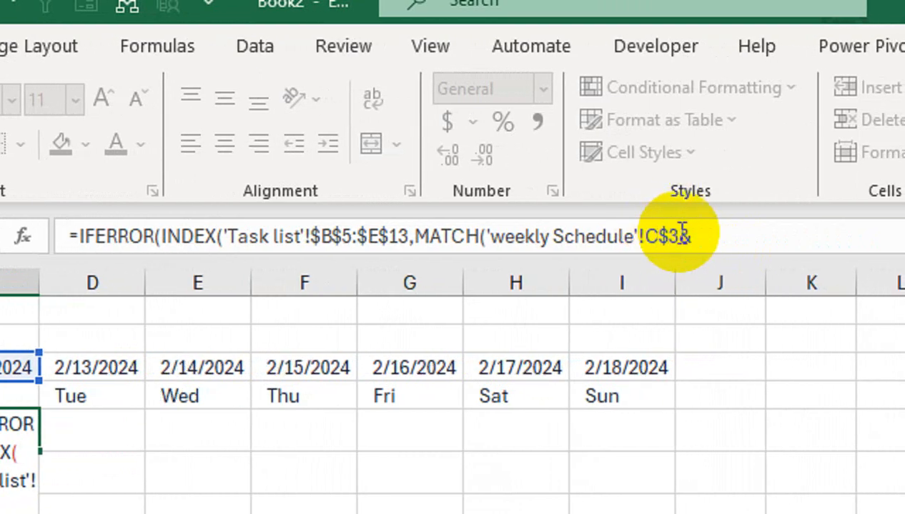
click(697, 235)
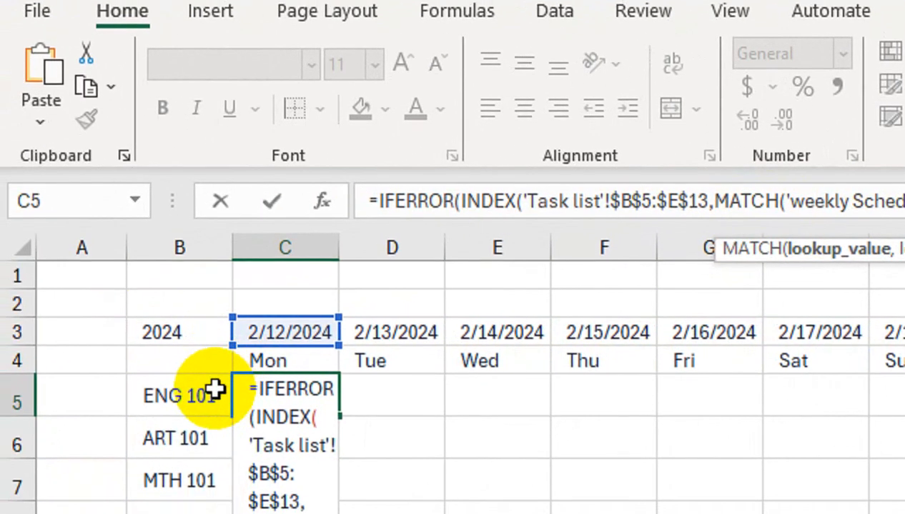
click(214, 390)
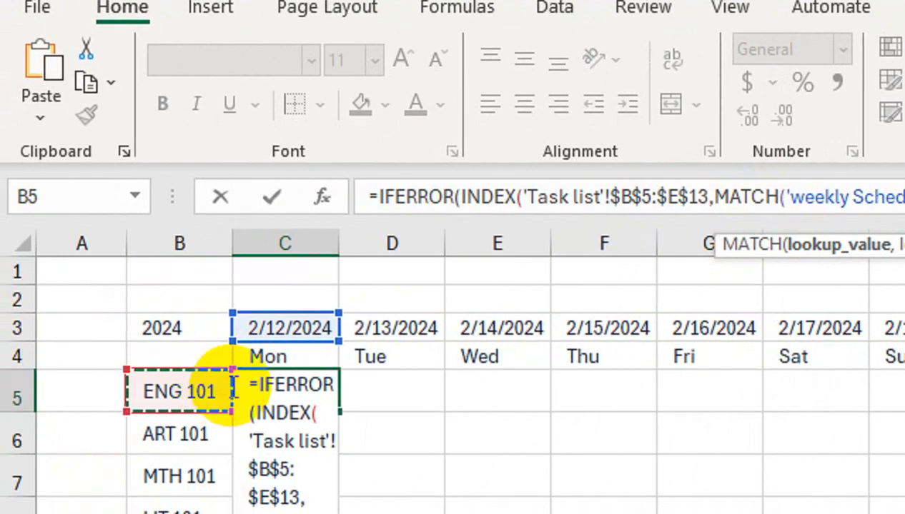
drag(249, 349, 218, 380)
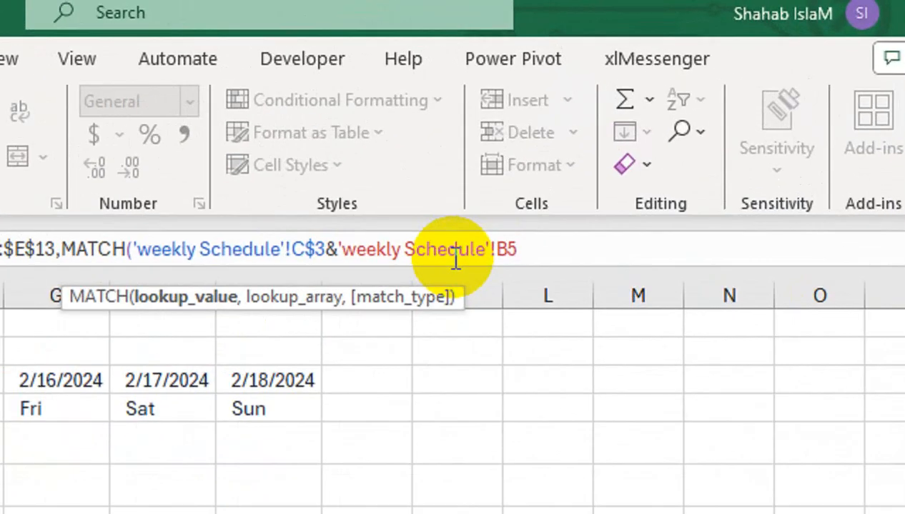
key(F4)
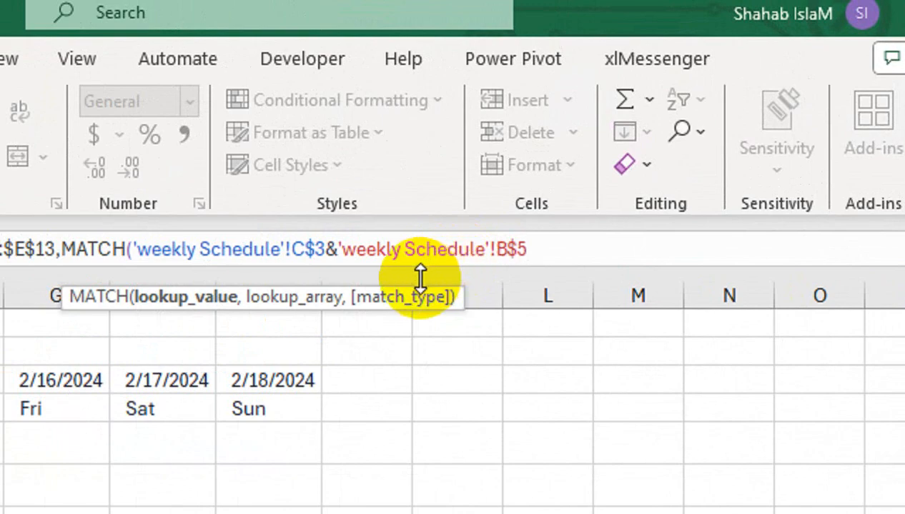
key(F4)
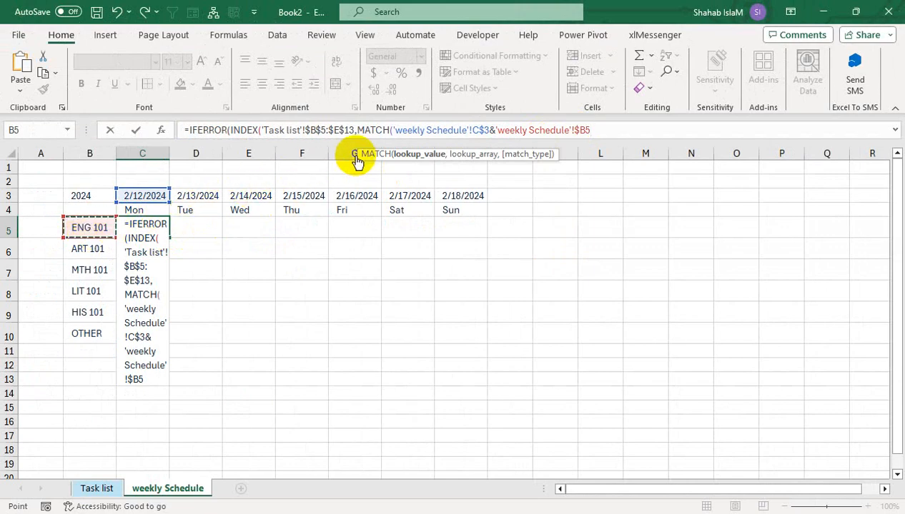
drag(590, 130, 392, 119)
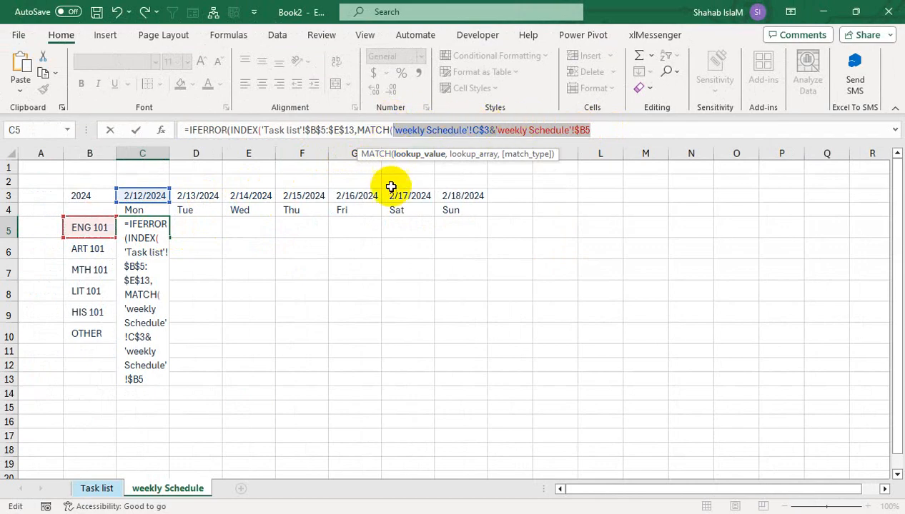
click(626, 127)
text(,)
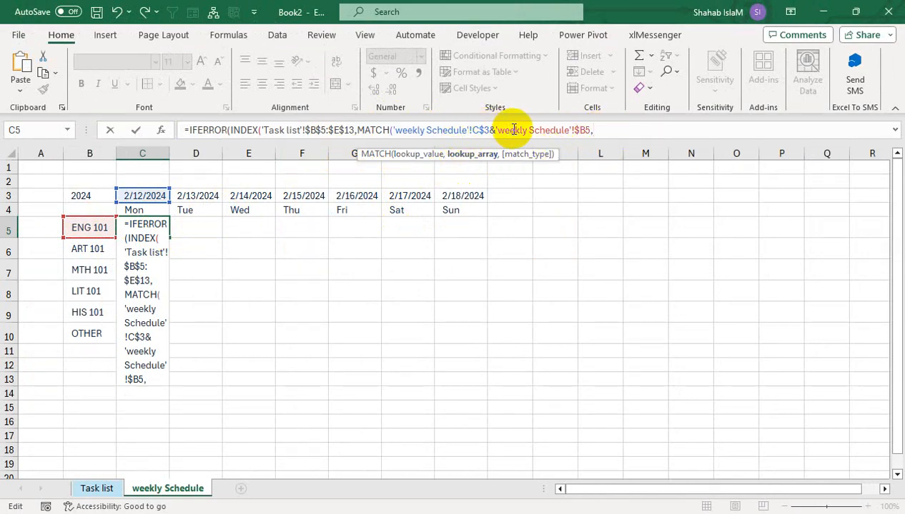
- Set the MATCH lookup array to 'Task list'!$E$5:$E$13 with exact match (0), and close the function
click(100, 490)
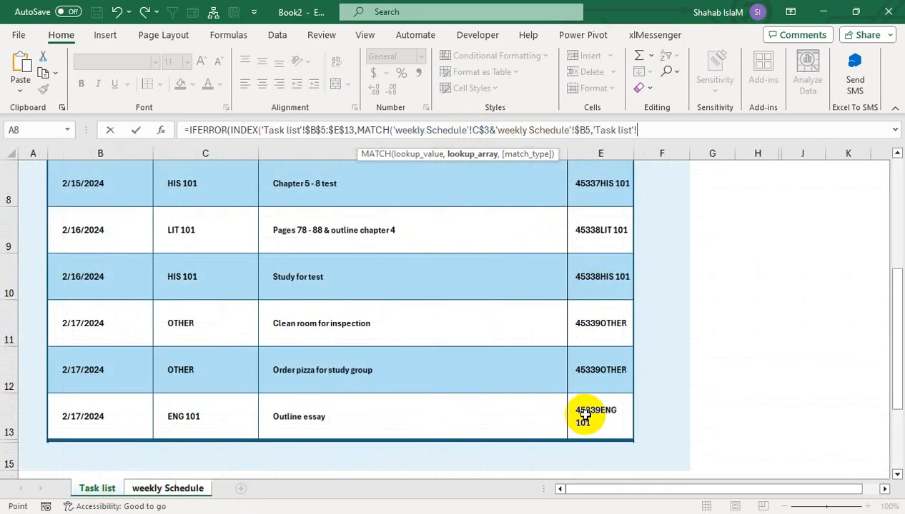
drag(584, 417, 586, 211)
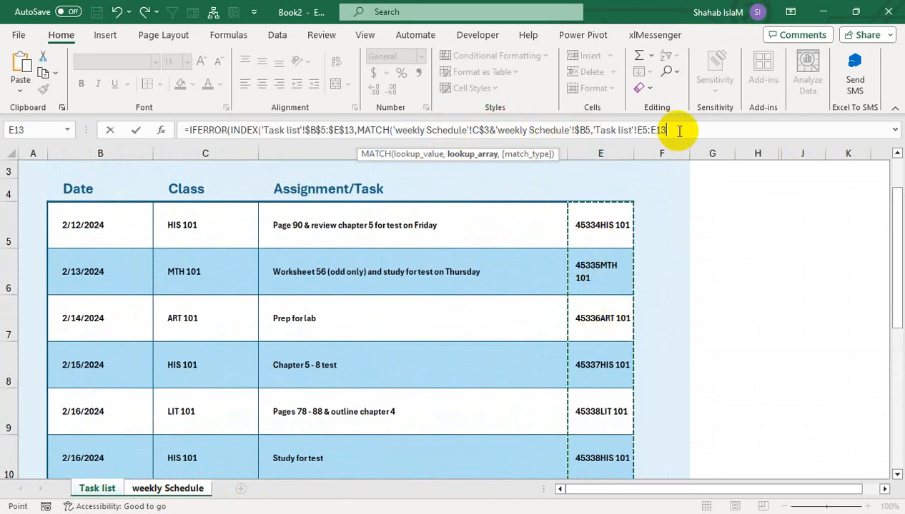
key(F4)
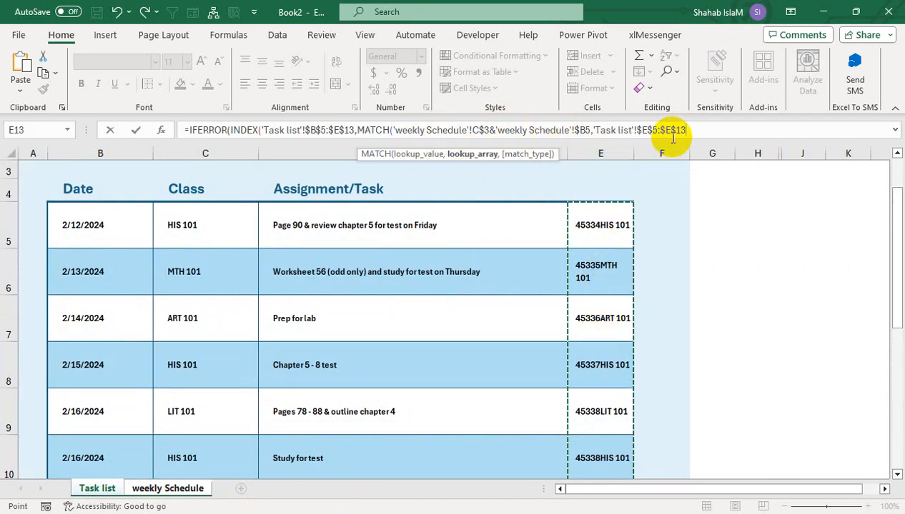
text(,)
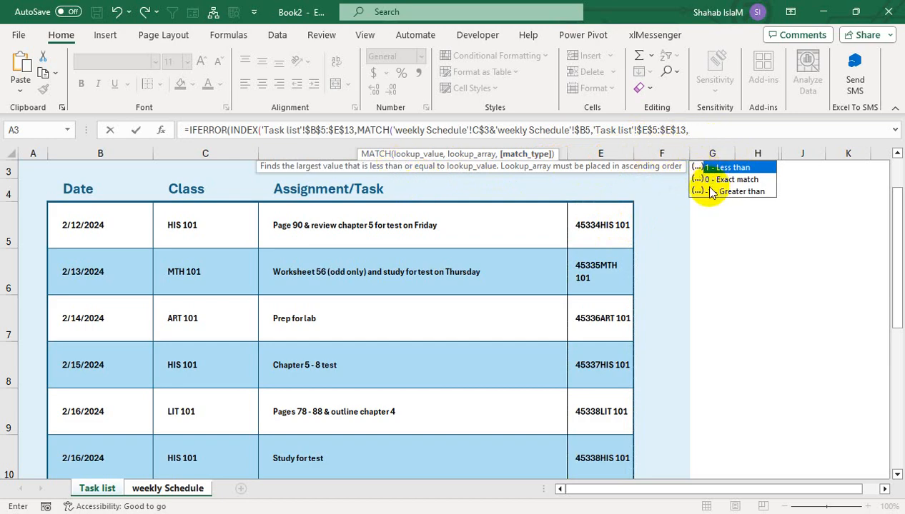
key(Down)
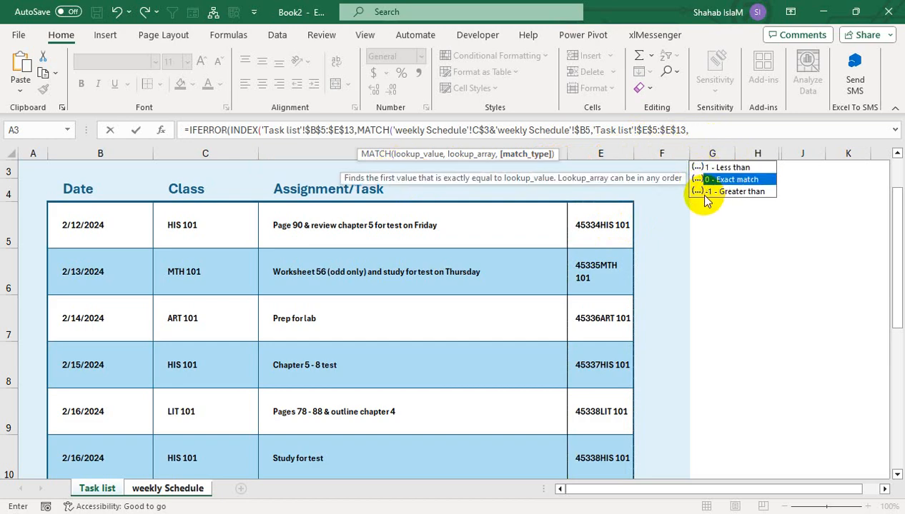
key(Tab)
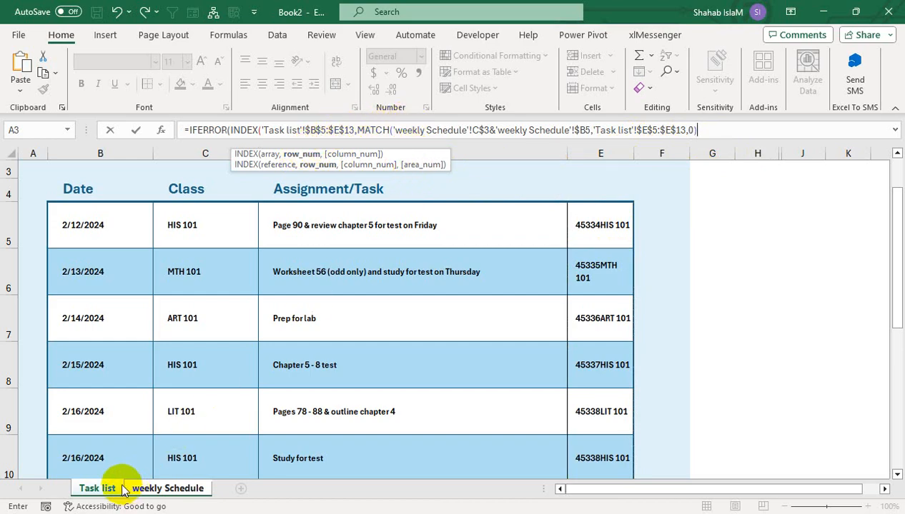
- Finish the C5 formula with INDEX column number 3 and an empty string "" as the IFERROR fallback, and enter it
text(,)
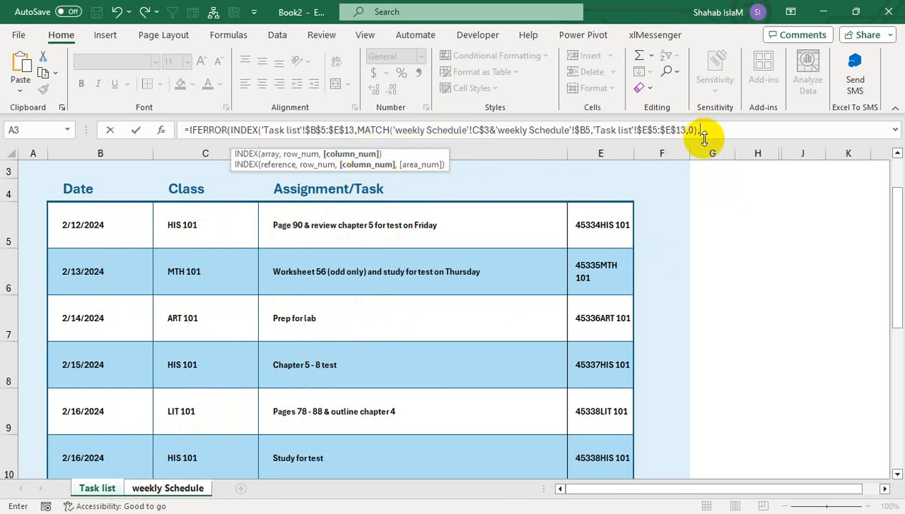
text(,)
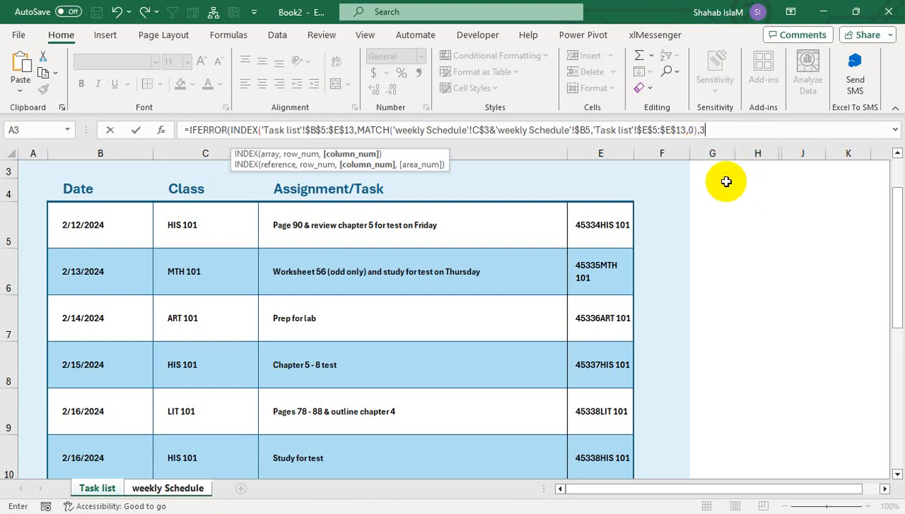
text(),)
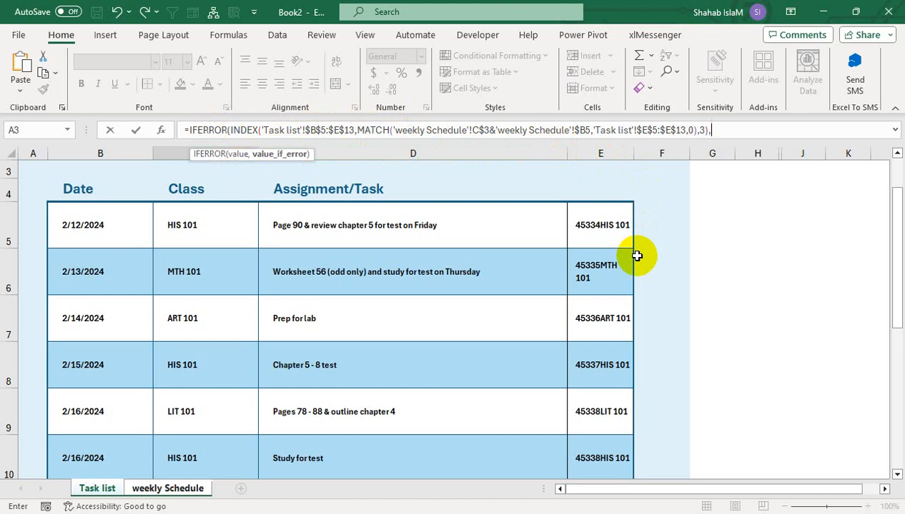
text())
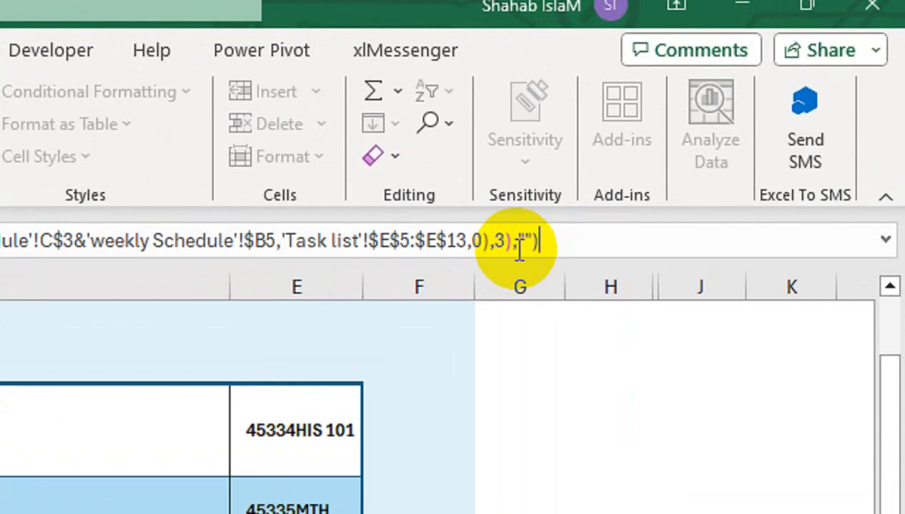
click(519, 249)
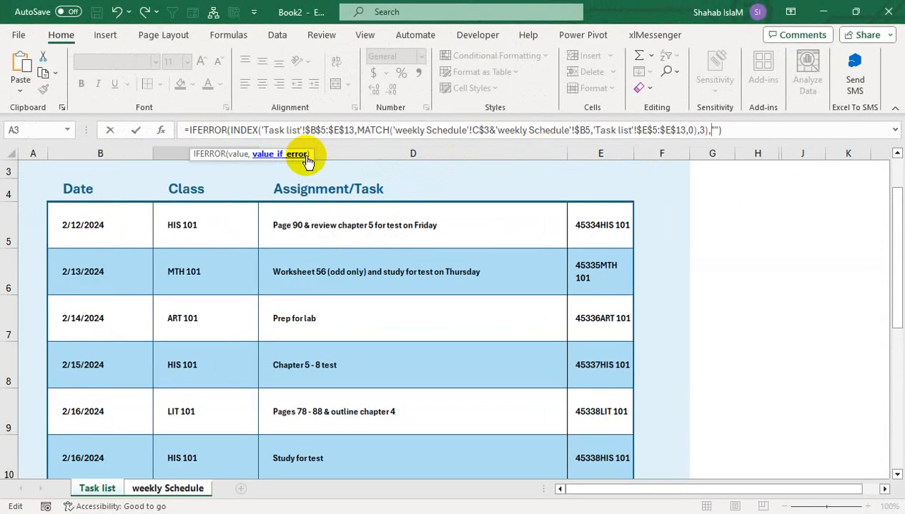
drag(312, 152, 760, 144)
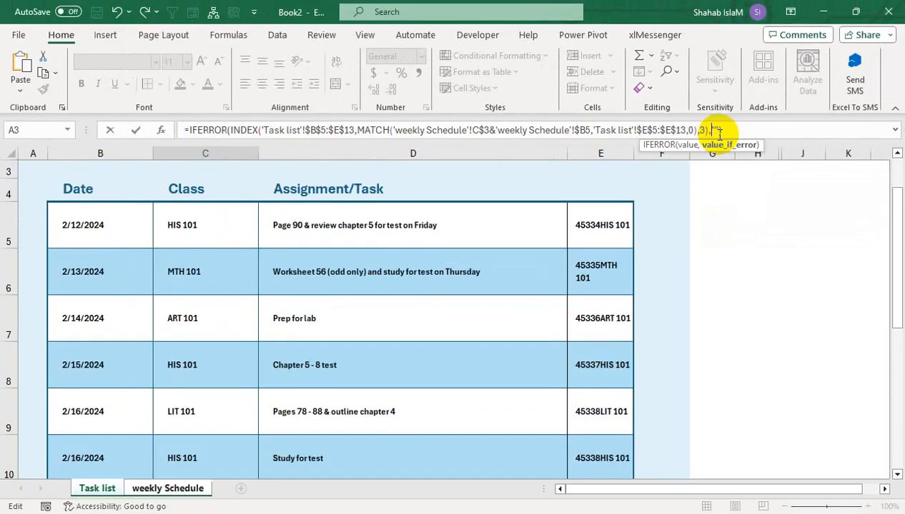
key(Return)
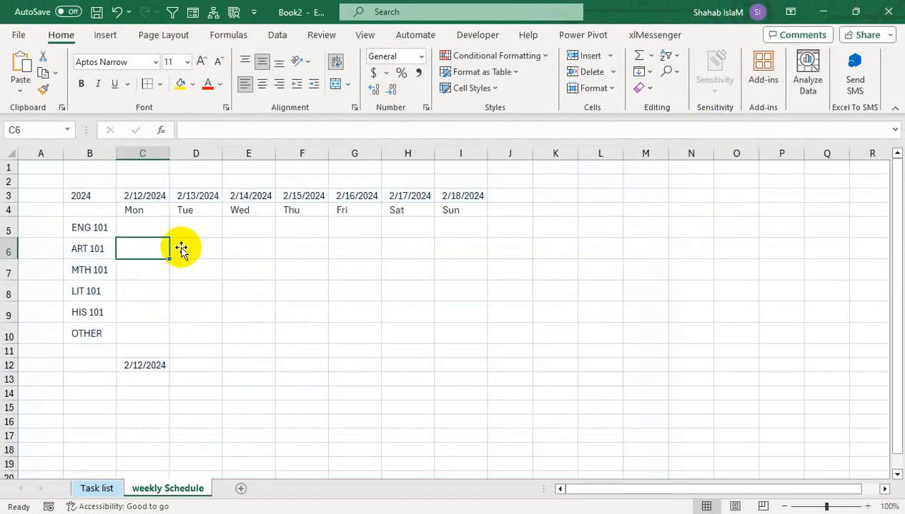
- Compare the C5 lookup formula with the dates and the ENG 101 entry on the Task list sheet
click(138, 226)
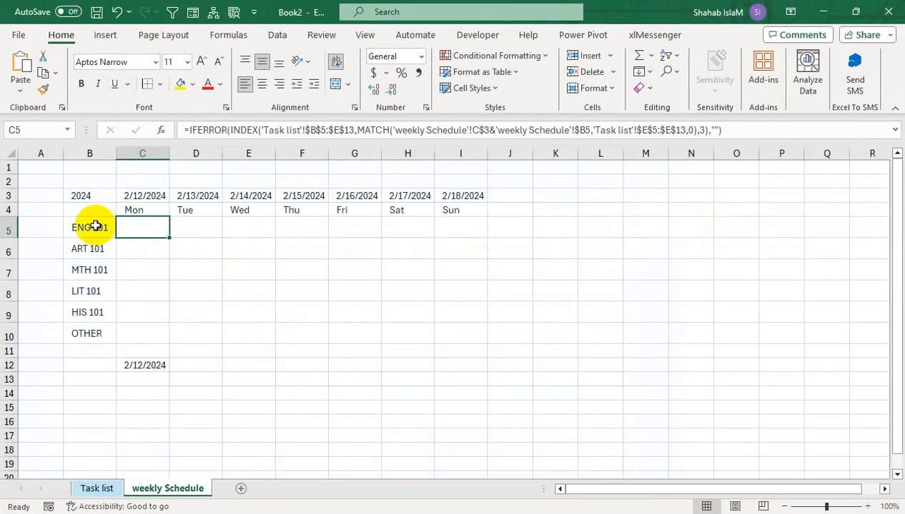
click(111, 494)
click(110, 240)
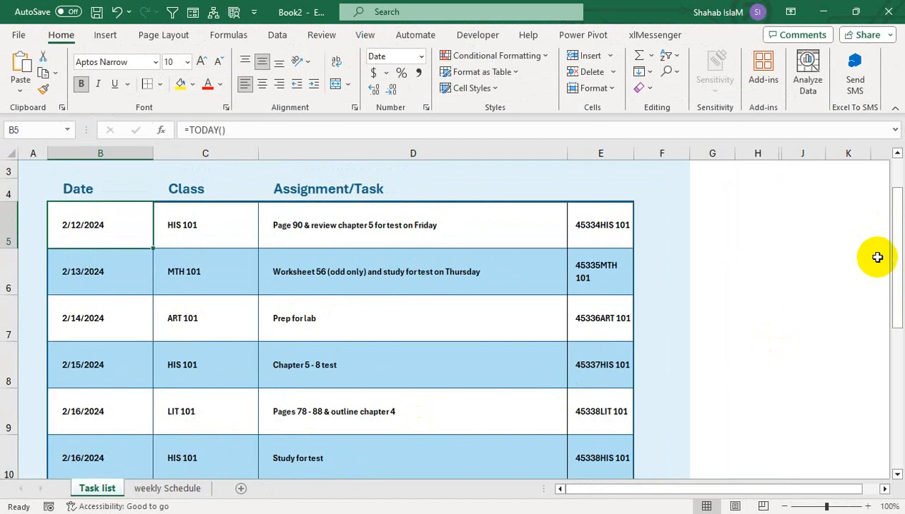
drag(897, 257, 898, 333)
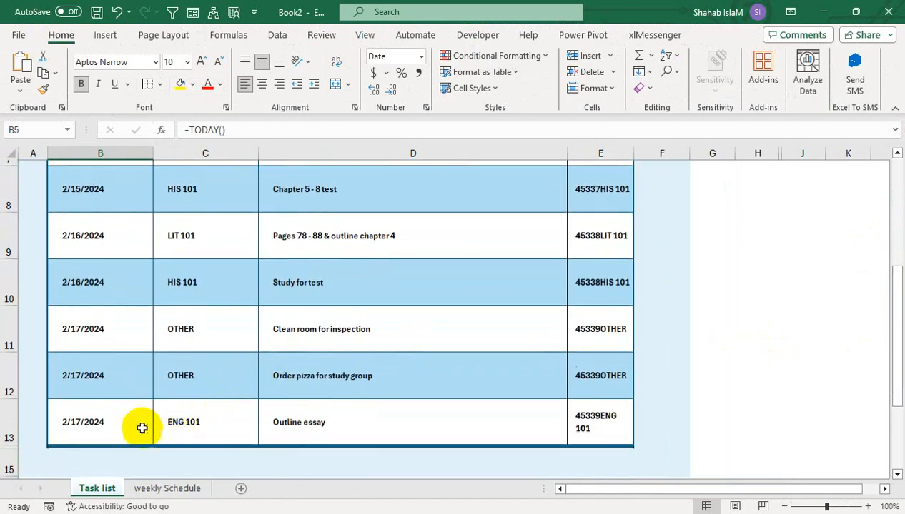
click(153, 488)
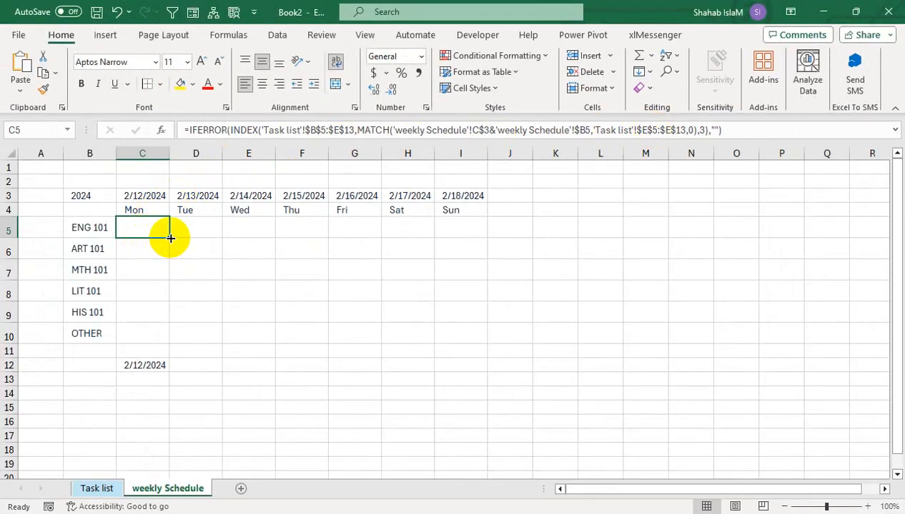
- Fill the C5 formula down through C10 and autofit the heights of rows 5 to 10
drag(170, 238, 157, 334)
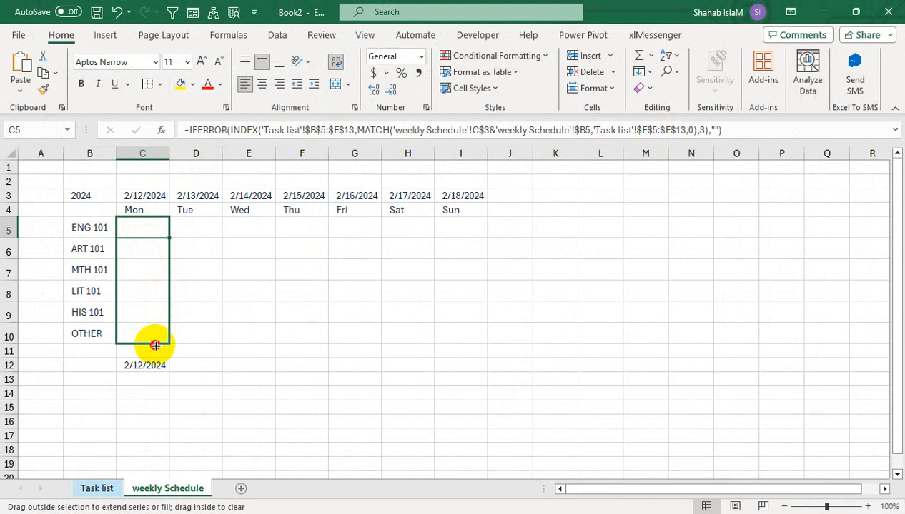
drag(155, 346, 155, 346)
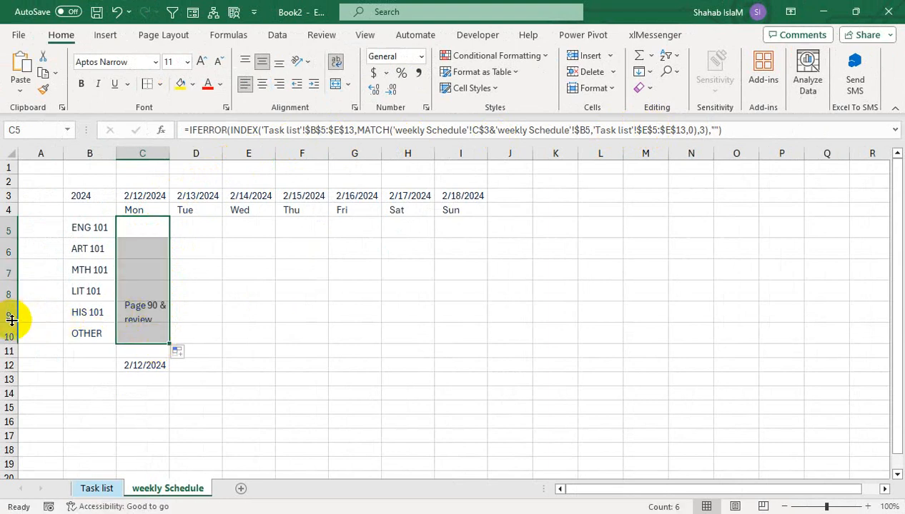
drag(6, 229, 2, 334)
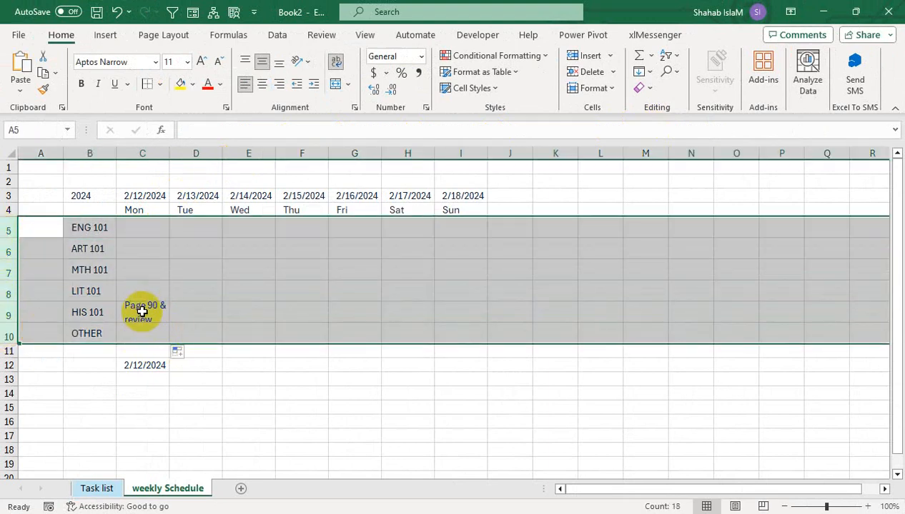
double_click(4, 322)
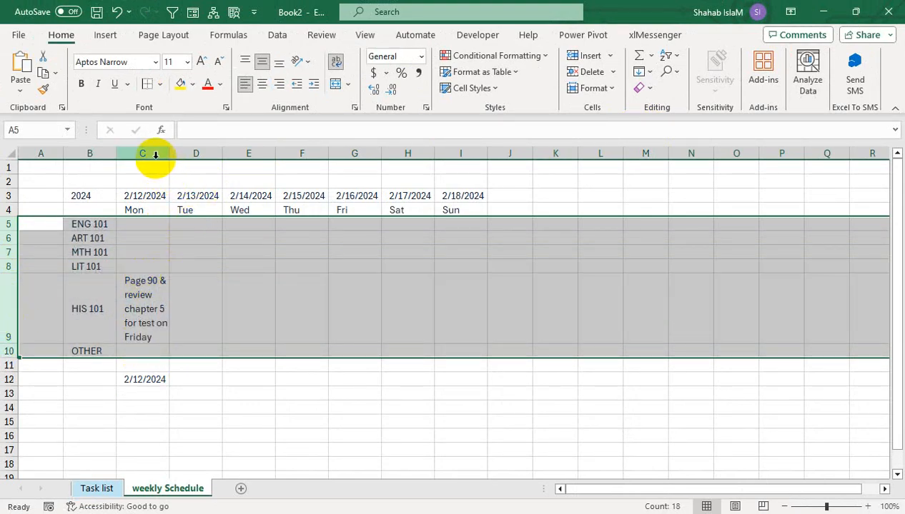
- Widen columns C to I equally and enlarge rows 5 to 10 to one uniform height
drag(155, 155, 460, 150)
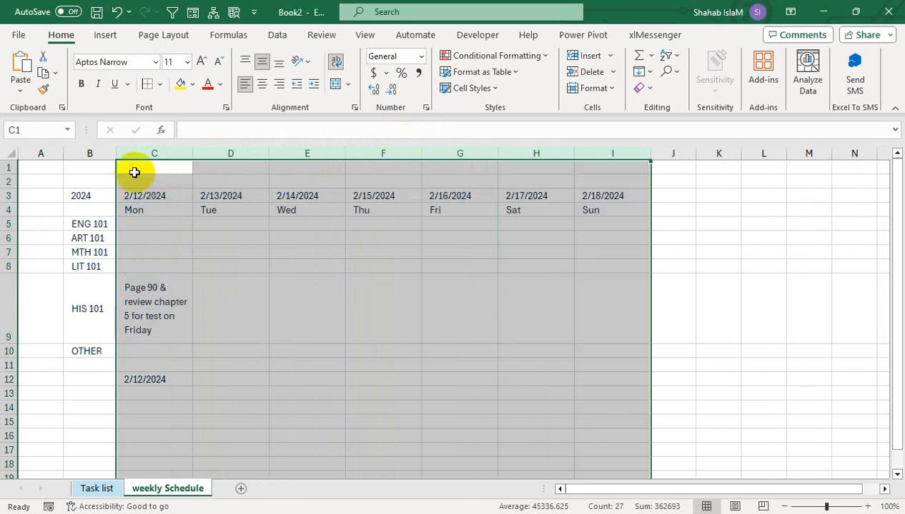
drag(193, 151, 205, 153)
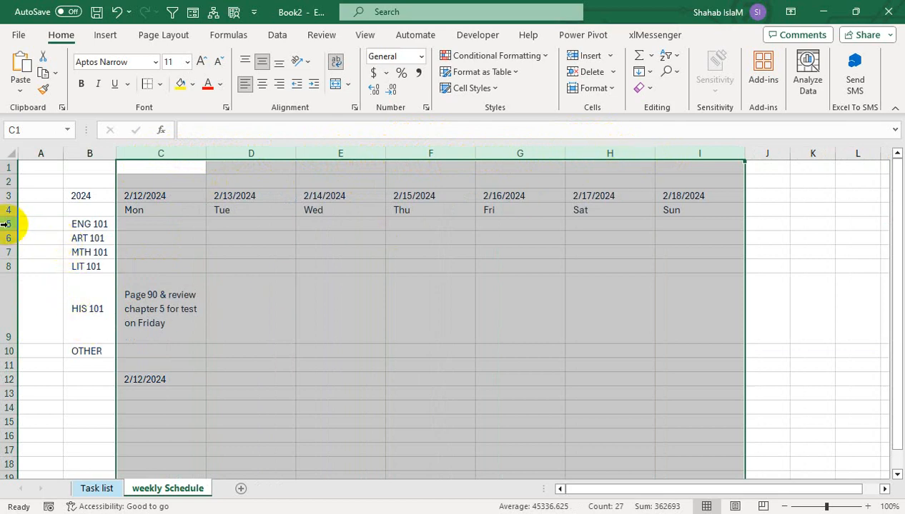
drag(4, 224, 7, 331)
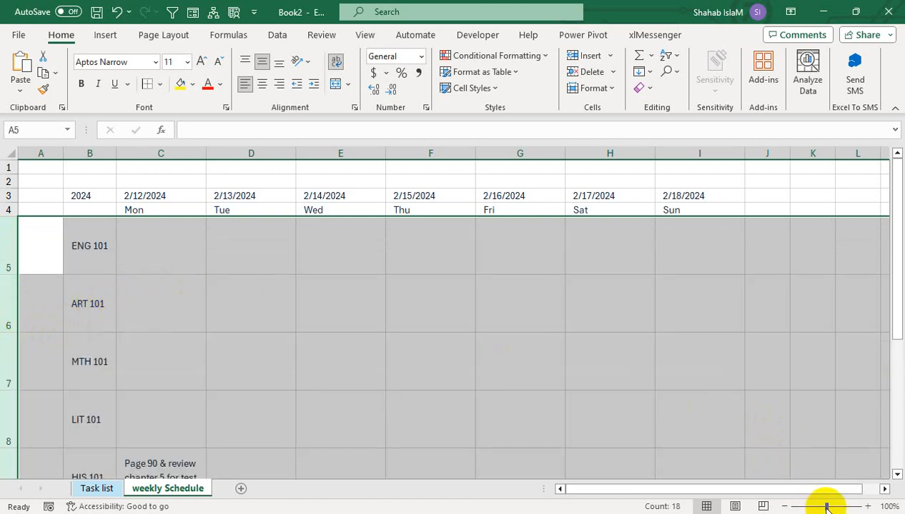
drag(827, 509, 818, 507)
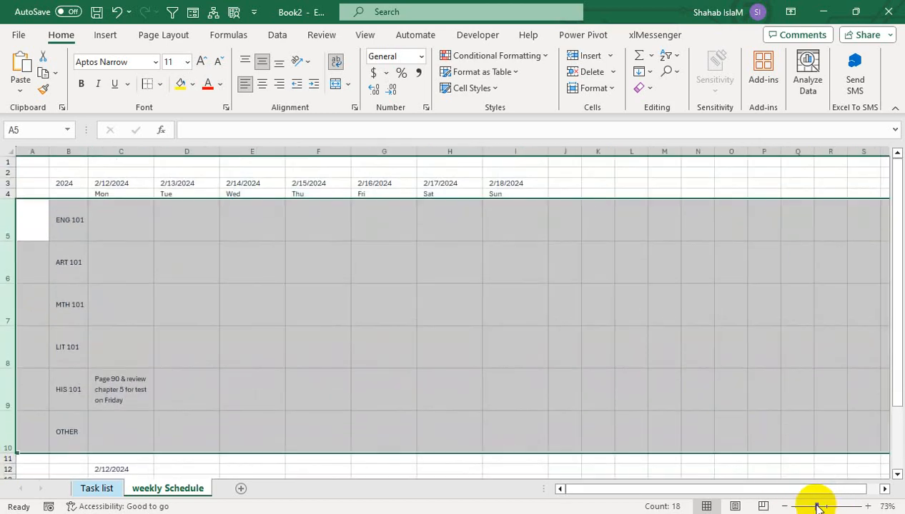
click(174, 398)
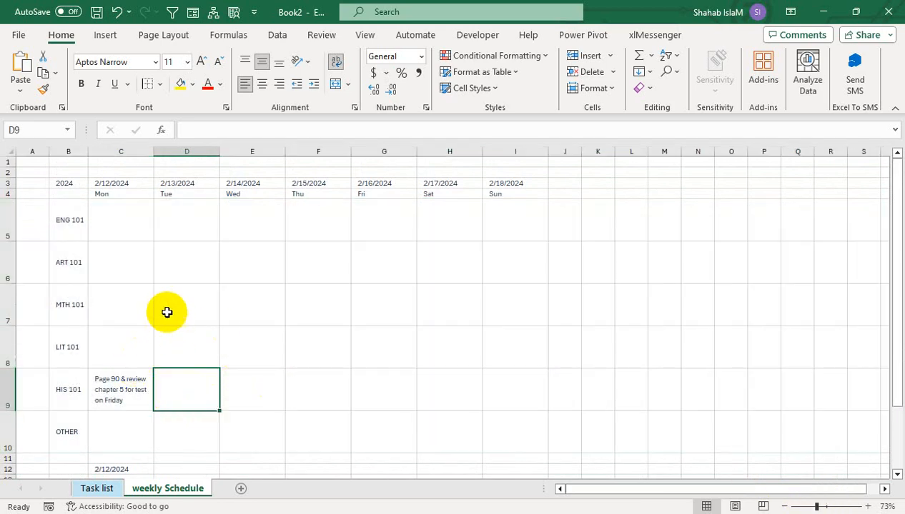
- Fill the formulas in C5:C10 across to column I so the whole week is covered
click(116, 440)
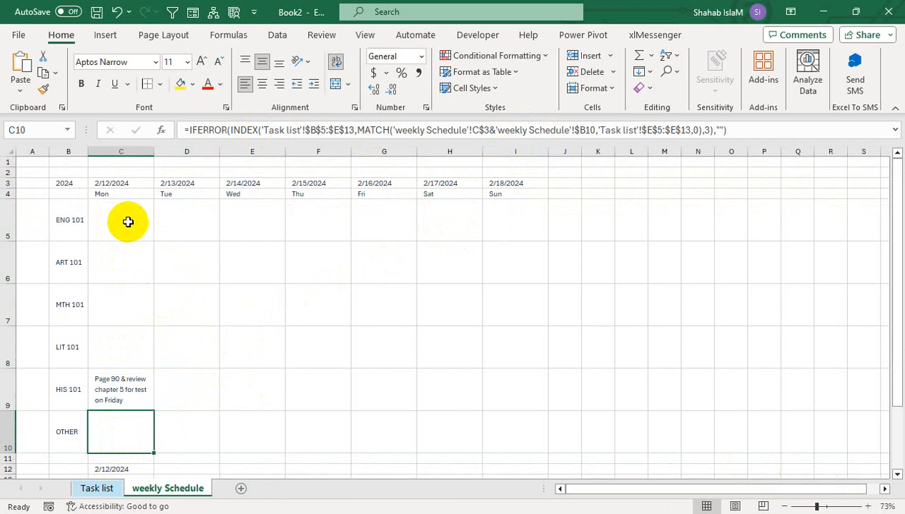
drag(128, 222, 122, 434)
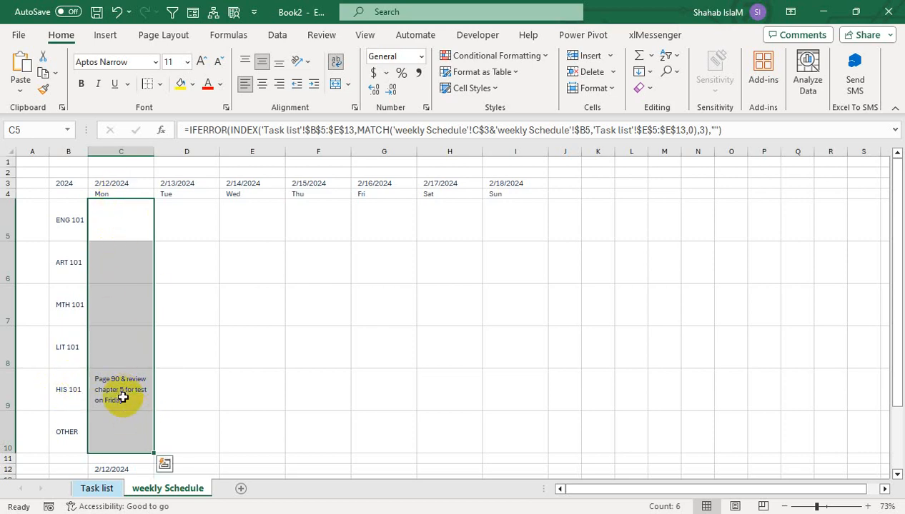
click(187, 438)
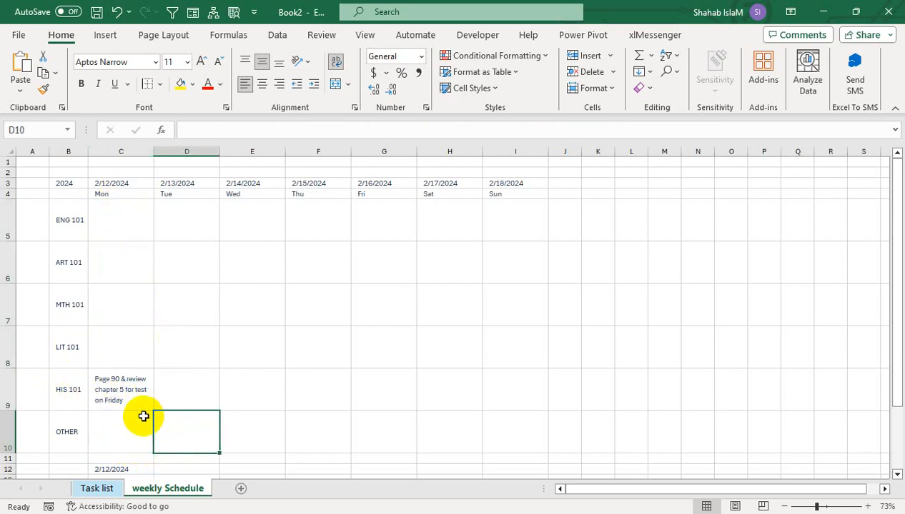
drag(139, 201, 547, 450)
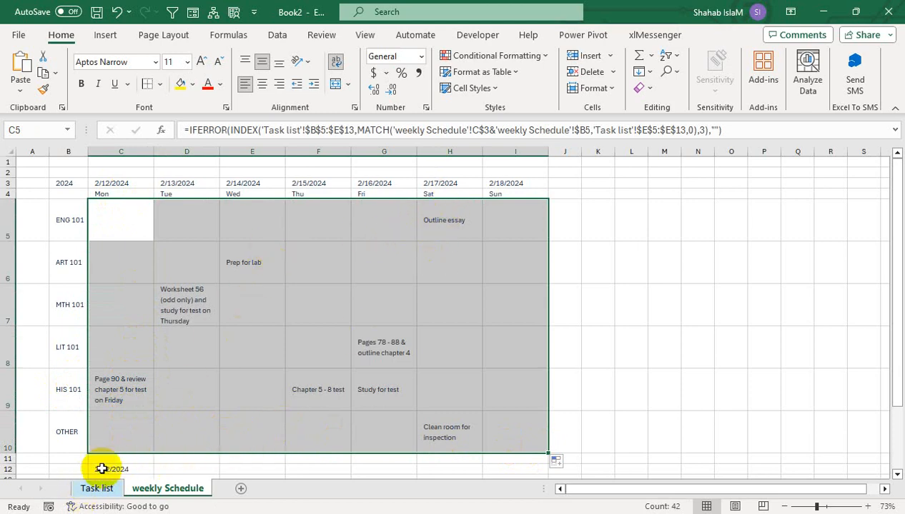
- Check the ENG 101 entry in H5 against its date and assignment in row 13 of the Task list sheet
click(67, 221)
click(454, 212)
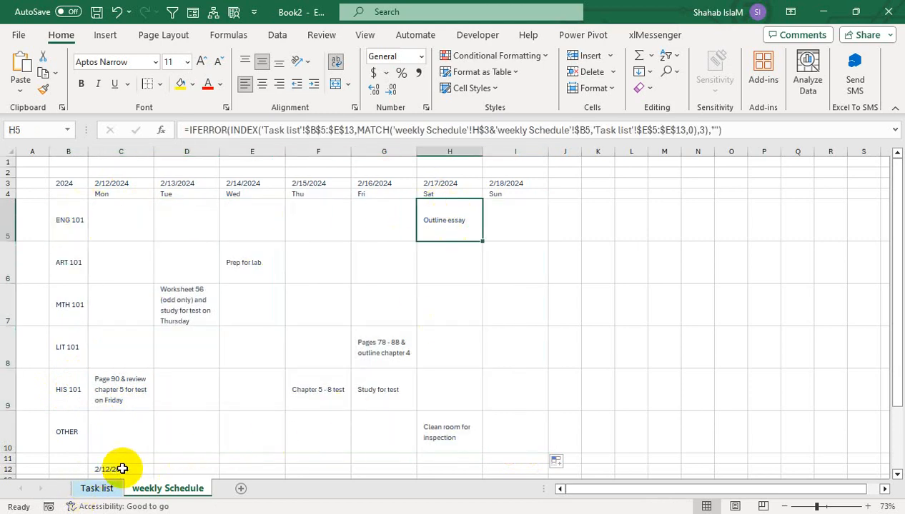
click(96, 488)
click(103, 422)
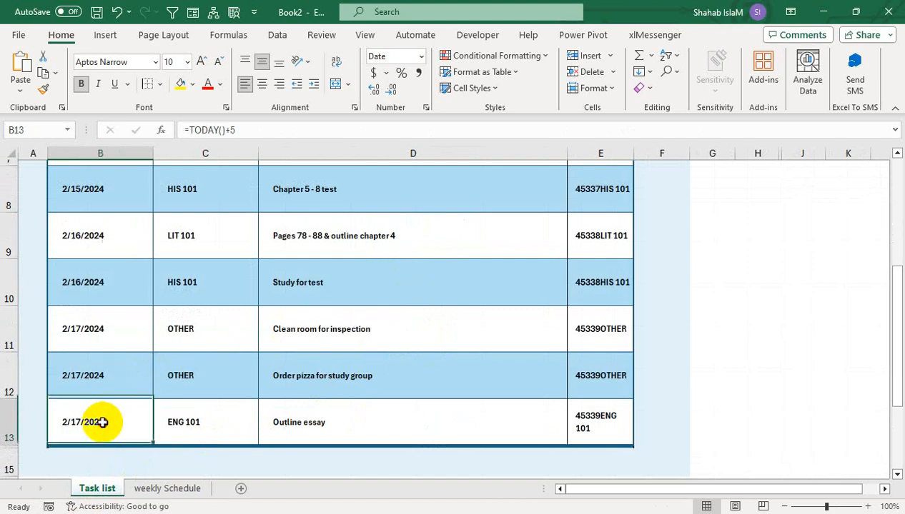
click(293, 427)
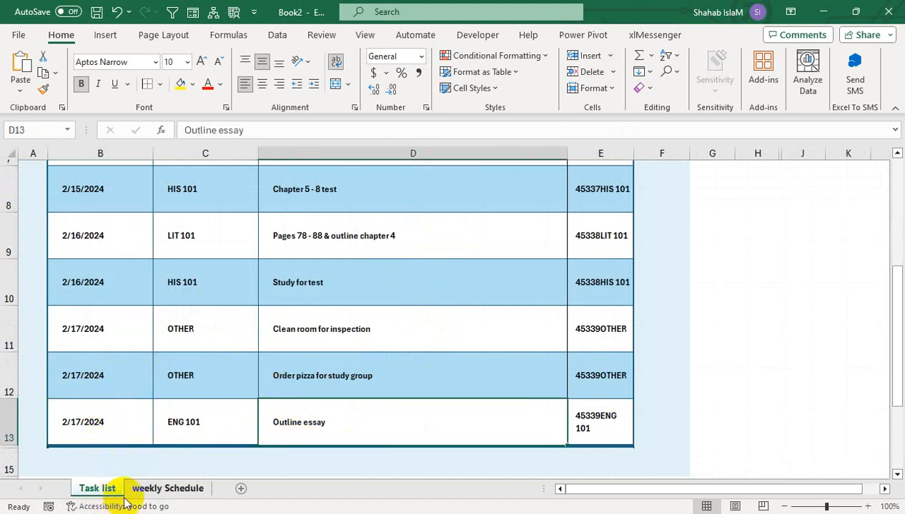
click(163, 489)
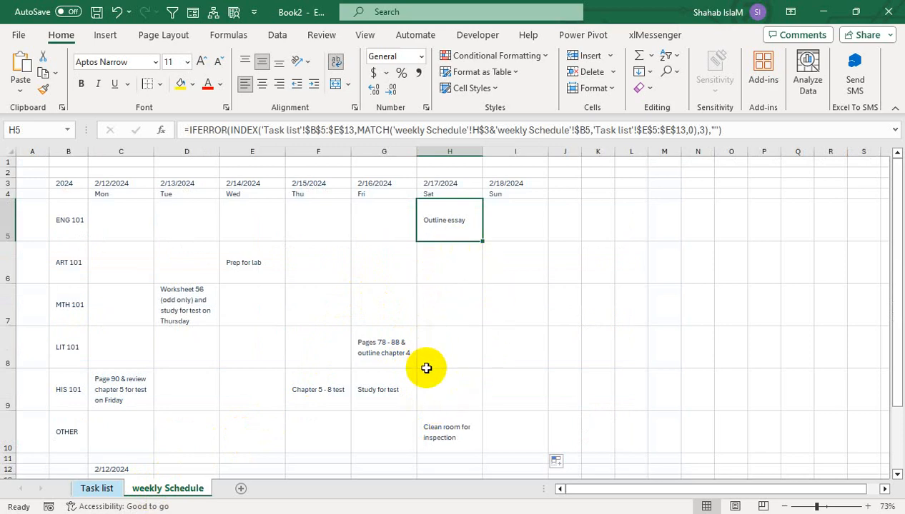
- Increase the heights of date row 3 and weekday row 4 on the weekly schedule
click(271, 432)
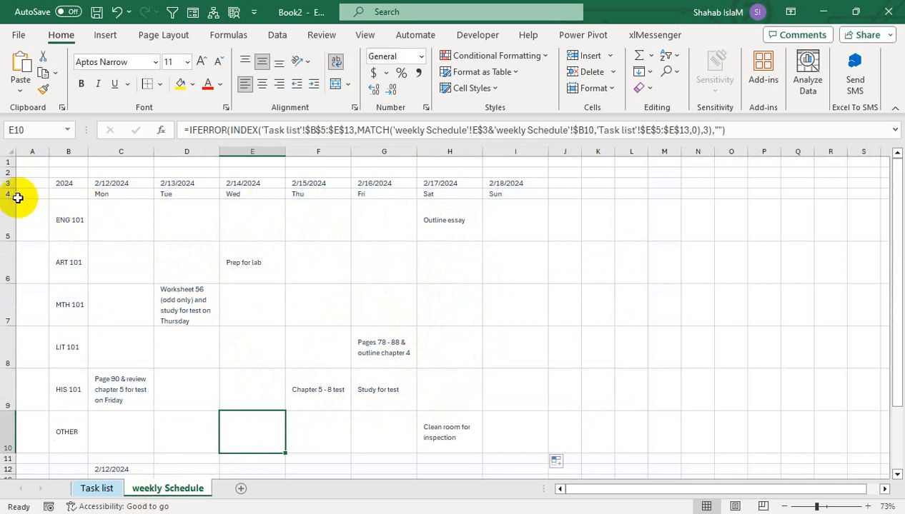
drag(10, 197, 10, 225)
drag(16, 188, 13, 210)
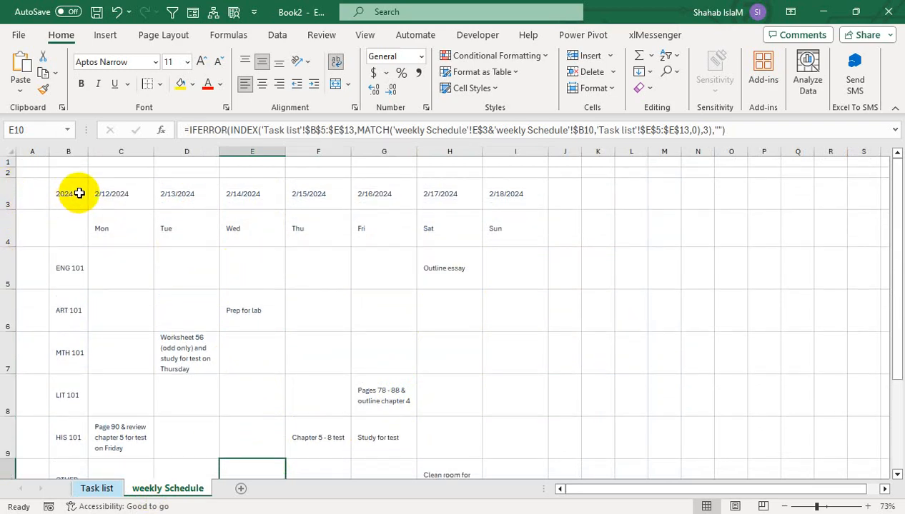
- Center and bold the year and dates in B3:I3 and enlarge their font
click(75, 233)
drag(84, 194, 504, 197)
click(262, 83)
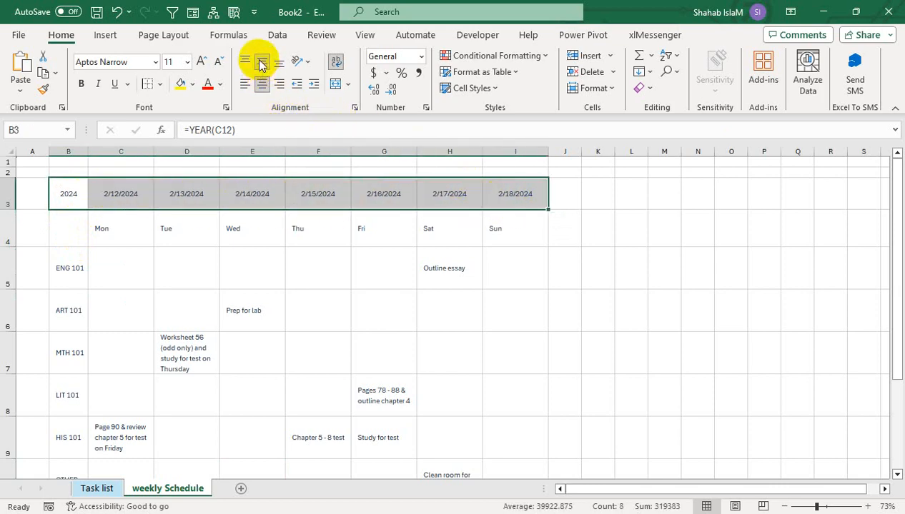
click(80, 83)
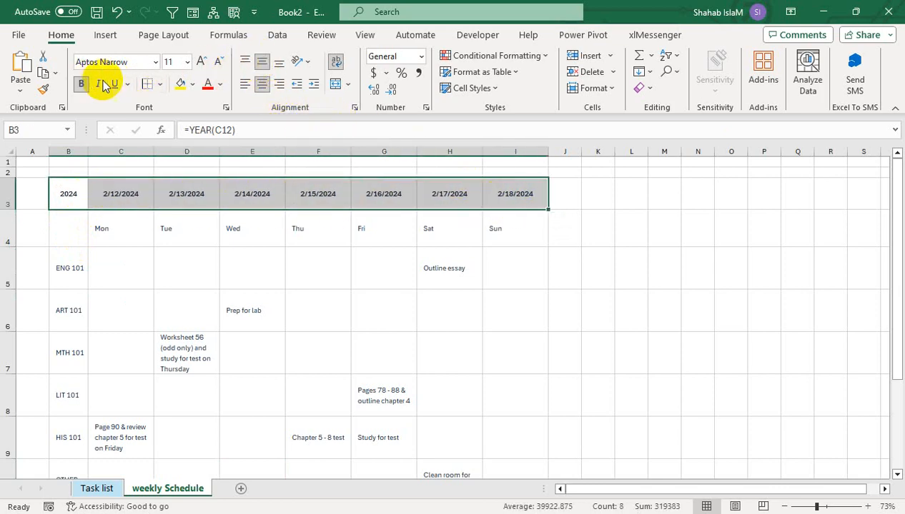
click(200, 60)
click(201, 62)
- Center the weekday headings in C4:I4, set their font size to 24 and make them bold
drag(137, 228, 499, 220)
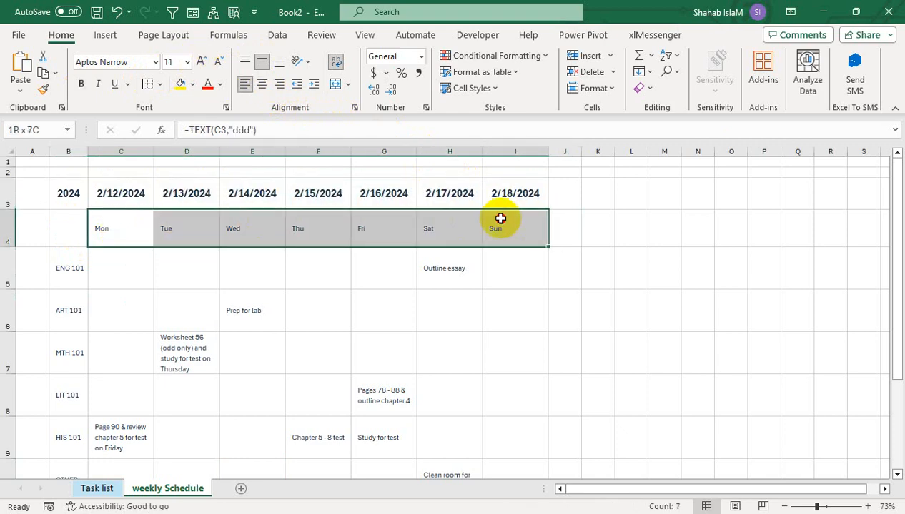
click(262, 84)
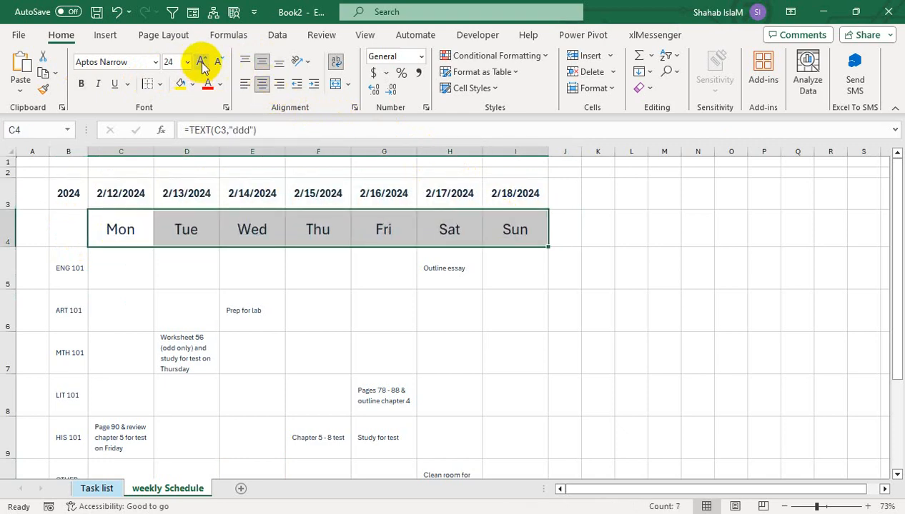
click(78, 85)
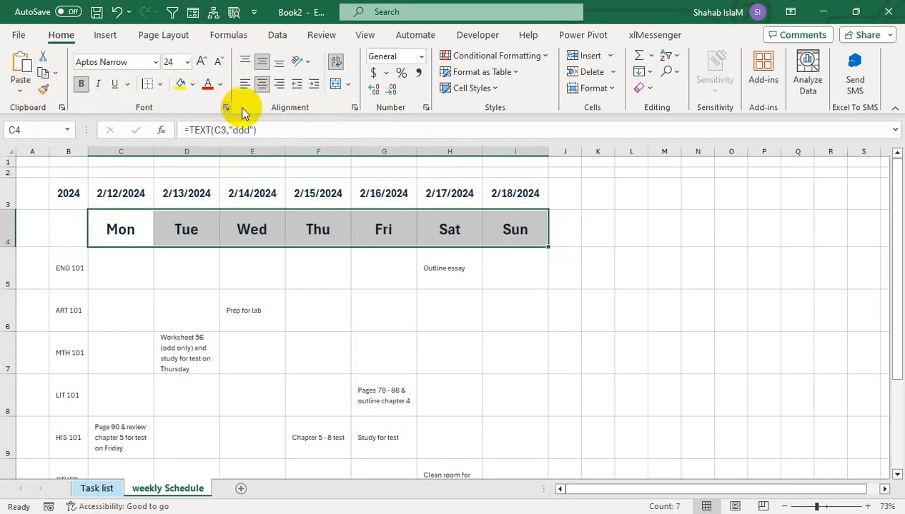
- Angle the text of the weekday headings in C4:I4 counterclockwise
click(300, 62)
click(313, 81)
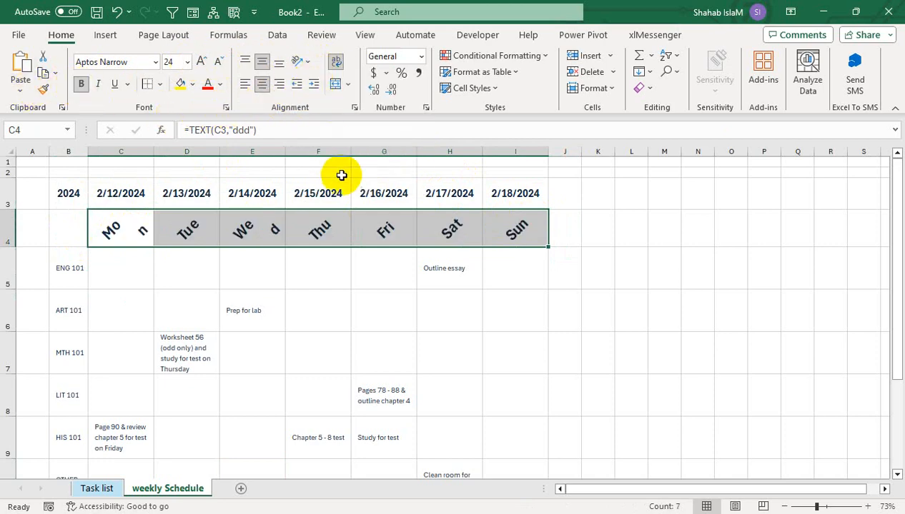
click(314, 239)
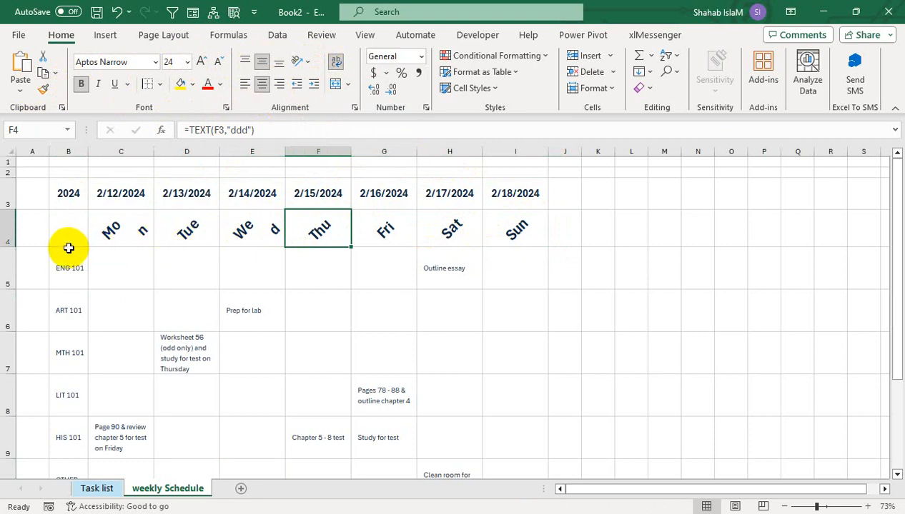
drag(68, 248, 493, 416)
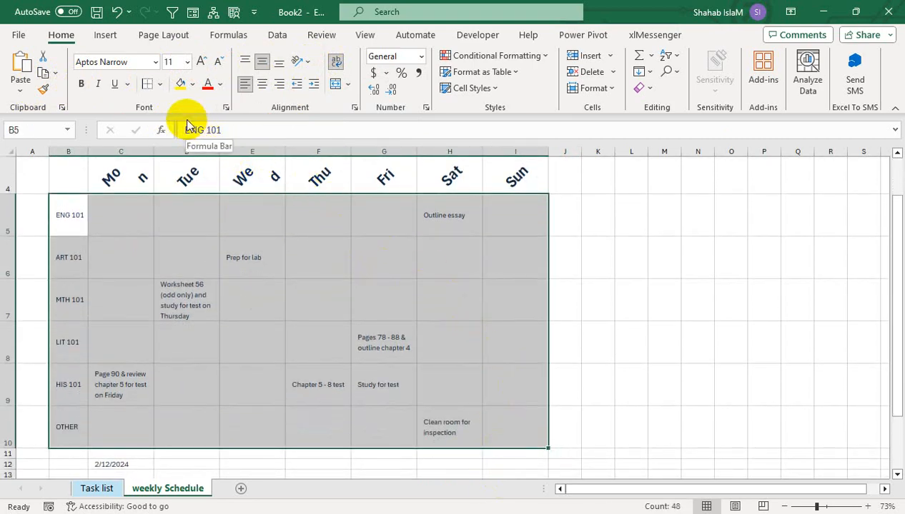
key(ctrl+q)
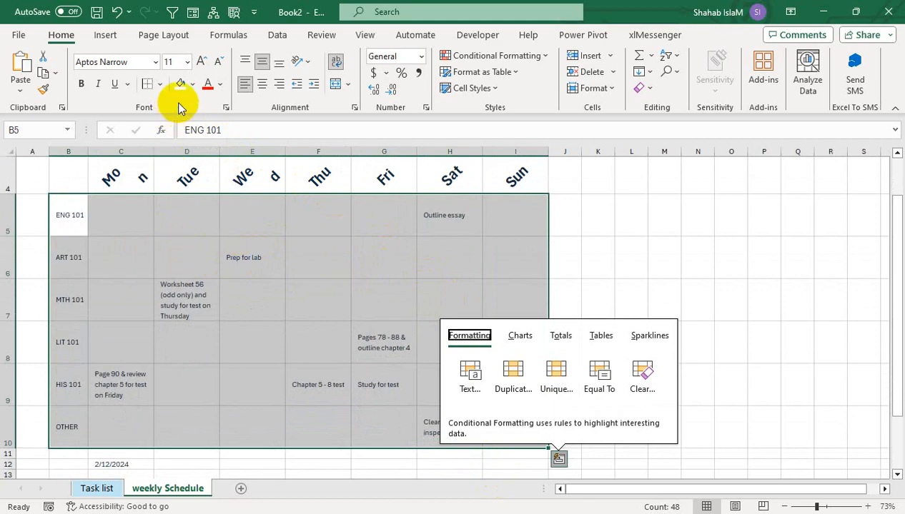
click(192, 84)
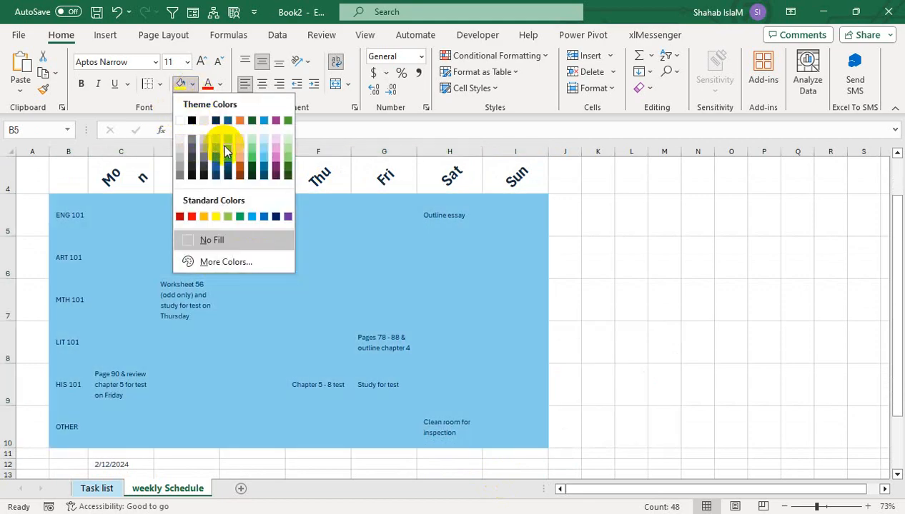
click(493, 72)
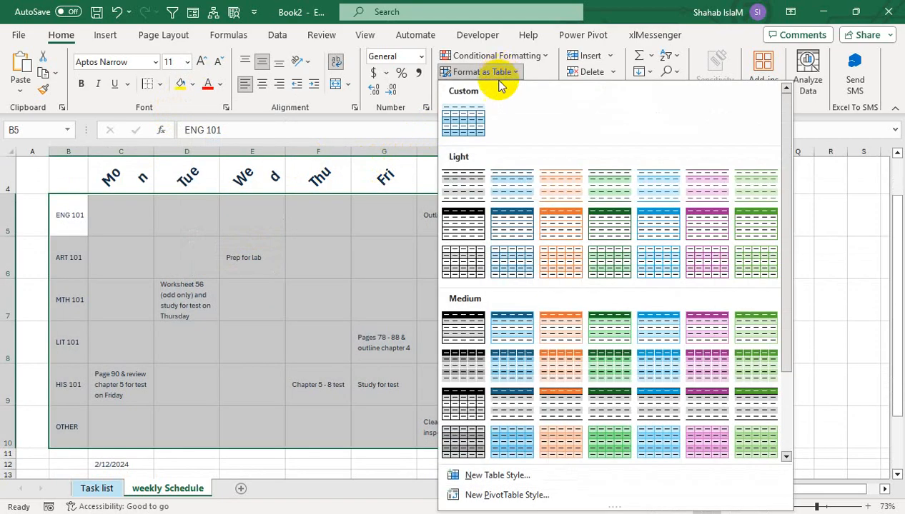
click(477, 115)
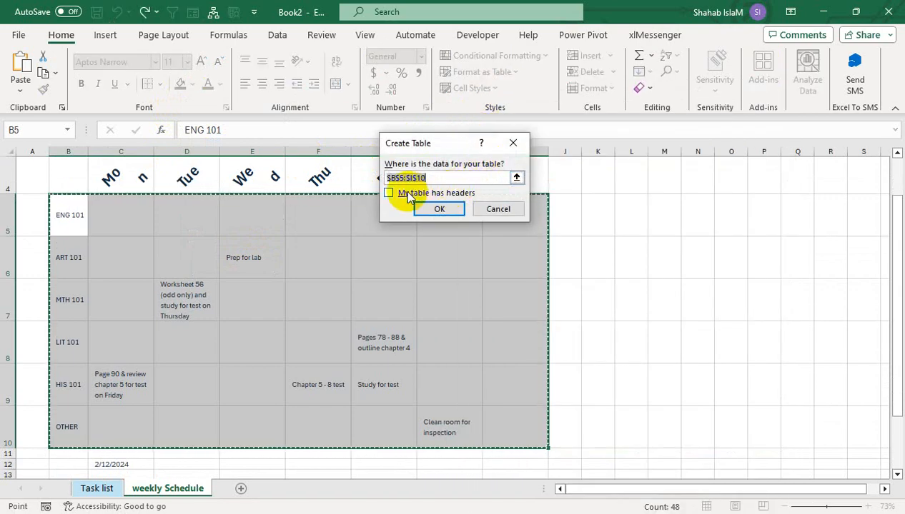
click(498, 209)
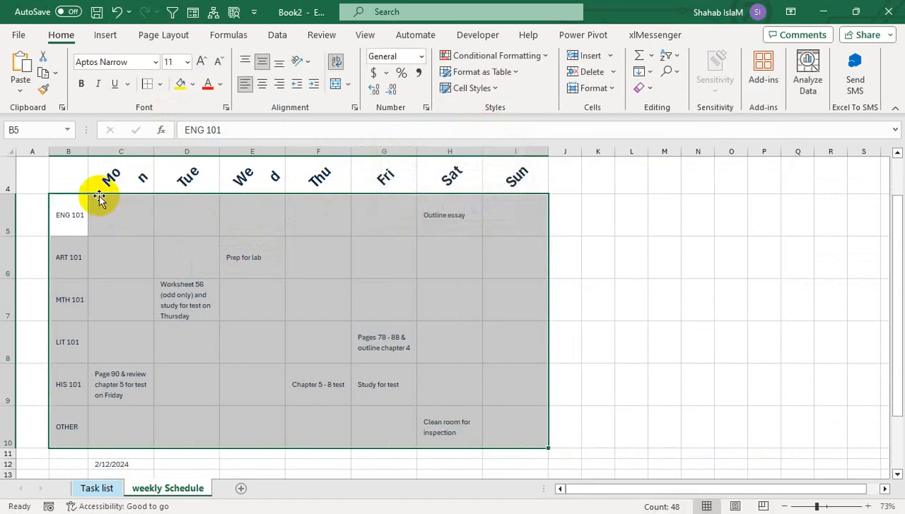
- Format B4:I10 on the weekly schedule as a table with headers, using the custom blue table style
drag(68, 175, 503, 431)
click(500, 73)
click(477, 113)
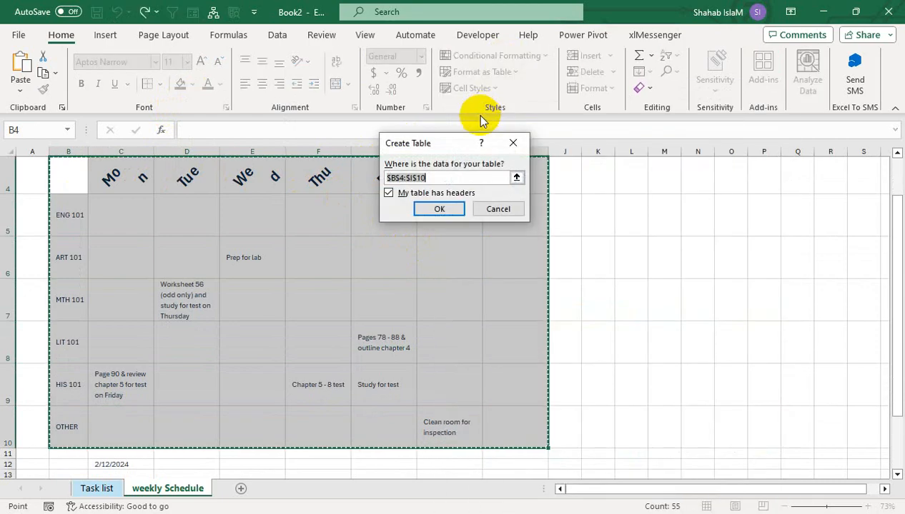
click(436, 208)
click(428, 303)
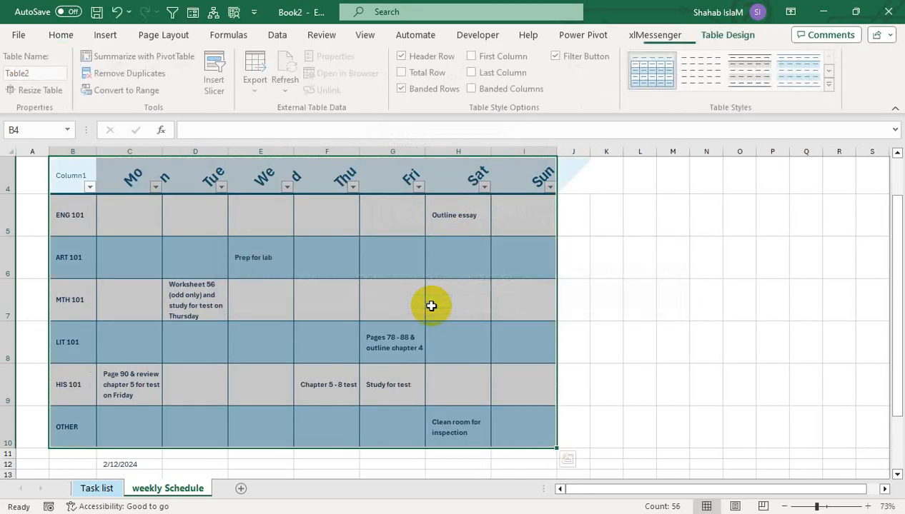
click(430, 305)
- Increase the height of row 1 and enter the title "WEEKLY TASK SCHDULE" in B1
click(529, 169)
drag(529, 169, 80, 224)
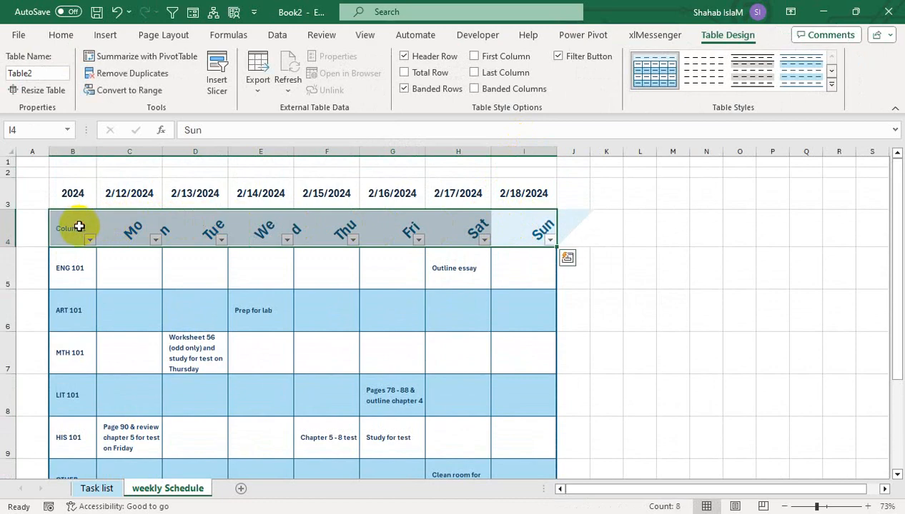
drag(125, 194, 143, 139)
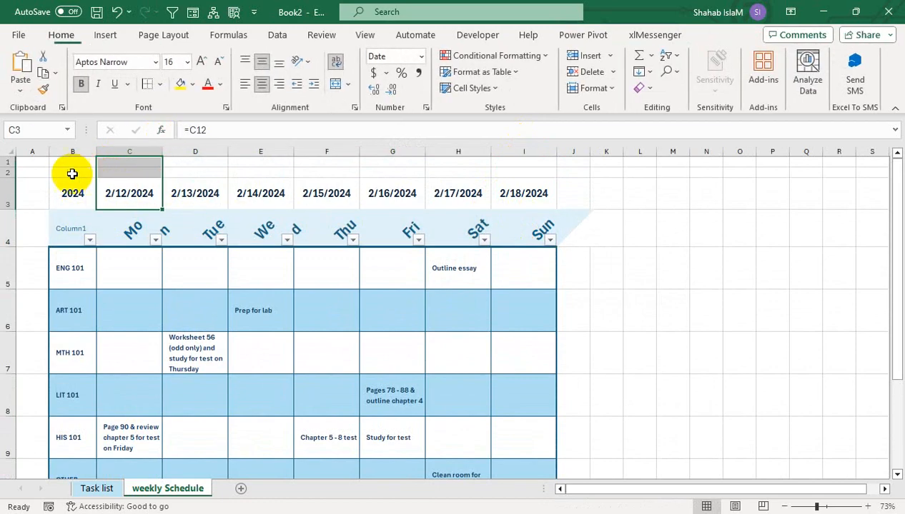
click(8, 163)
drag(10, 168, 7, 184)
click(65, 175)
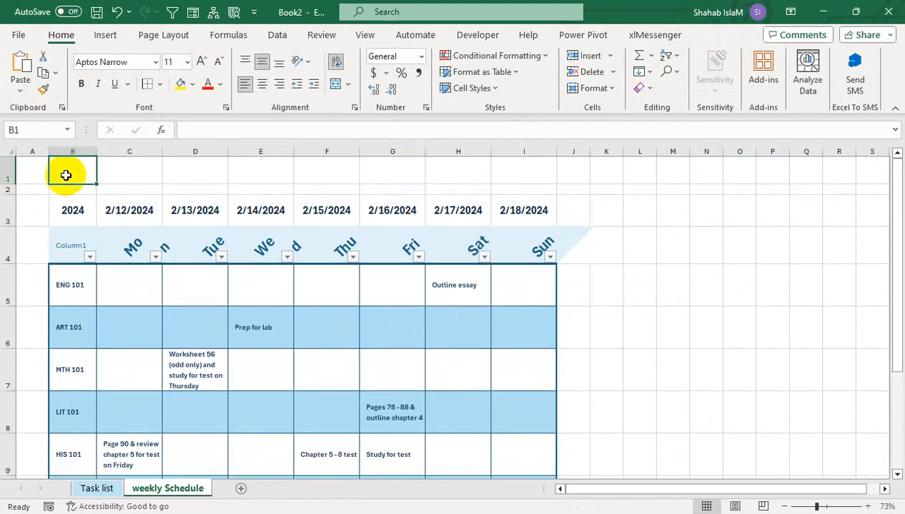
text(WEEKLY TASK SCHDULE)
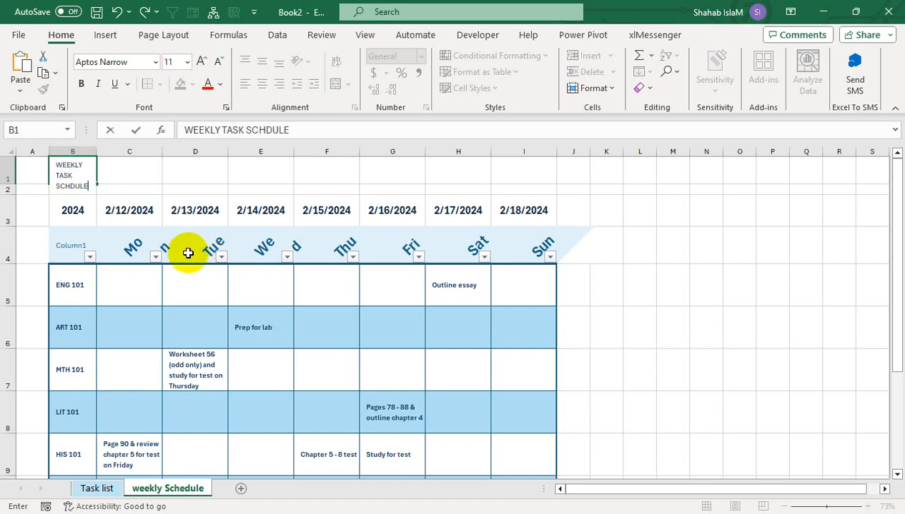
click(186, 275)
- Merge and center the title across B1:G1
drag(176, 172, 513, 176)
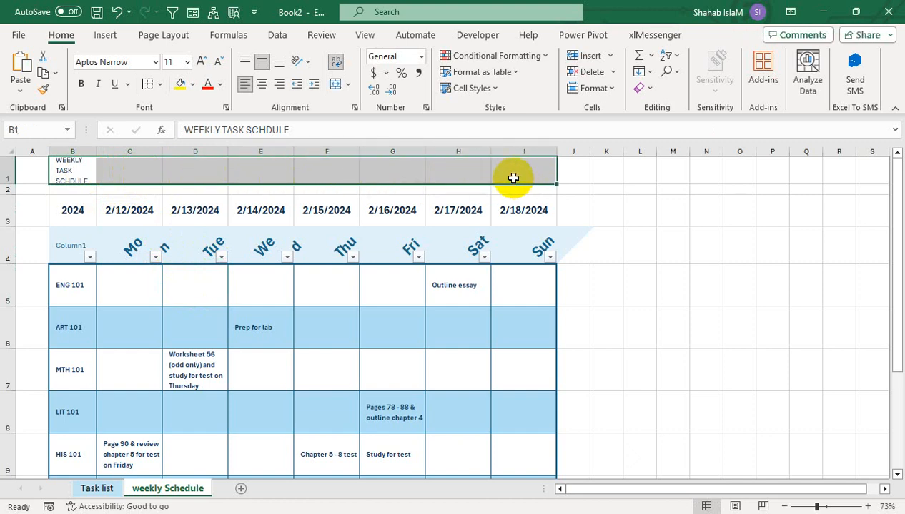
click(376, 174)
drag(376, 174, 72, 171)
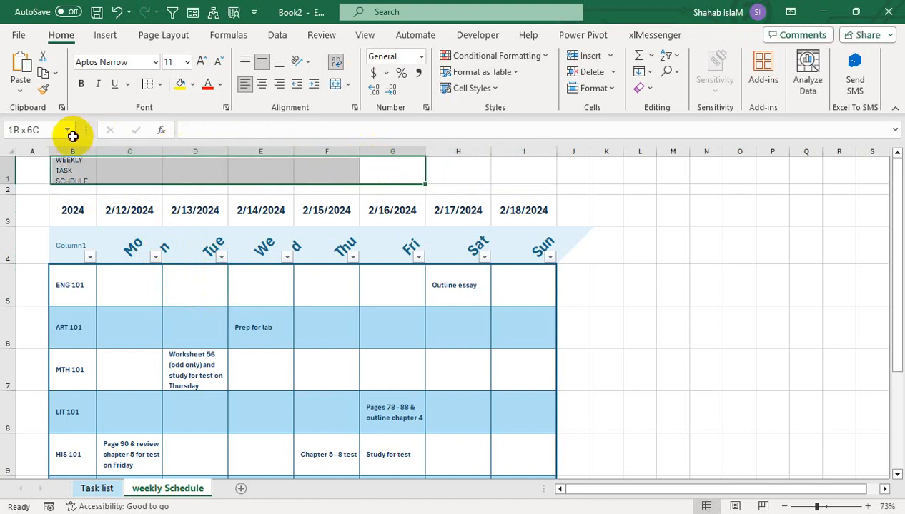
click(334, 84)
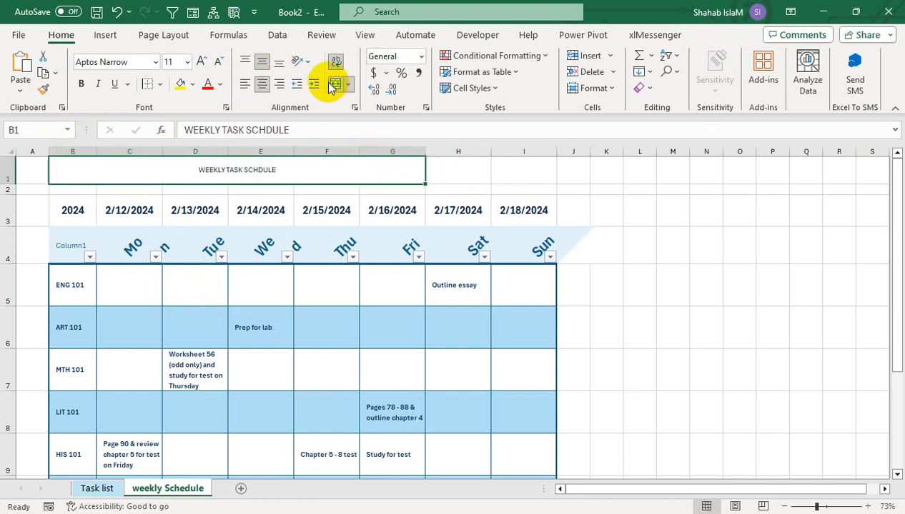
- Make the title in row 1 bold at font size 48 and increase the row height to fit it
click(84, 84)
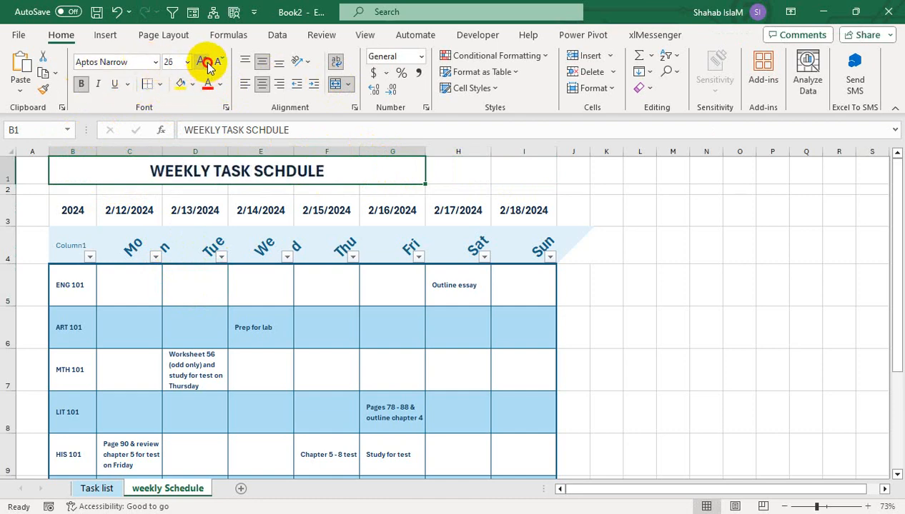
click(205, 62)
click(205, 62)
click(205, 63)
drag(5, 181, 8, 194)
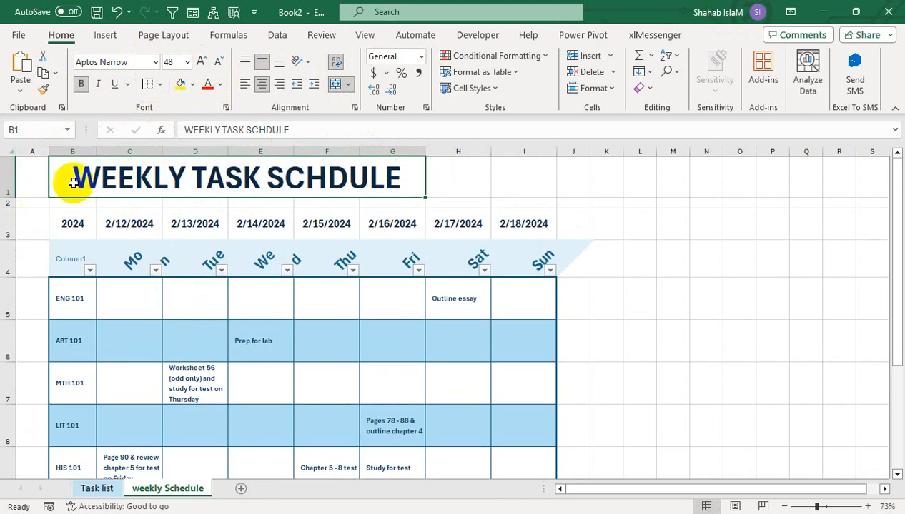
- Fill the merged title cell and the adjacent cells H1:I1 with dark blue
click(194, 86)
click(272, 216)
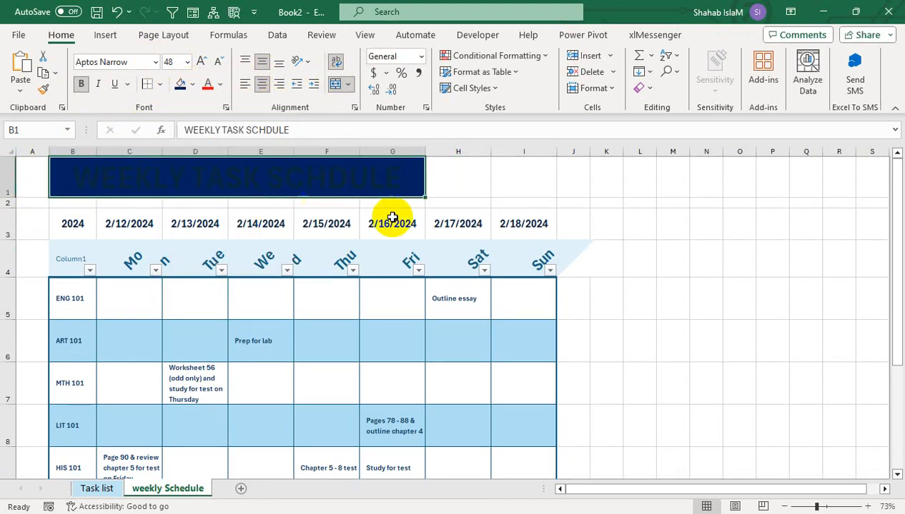
drag(513, 176, 436, 176)
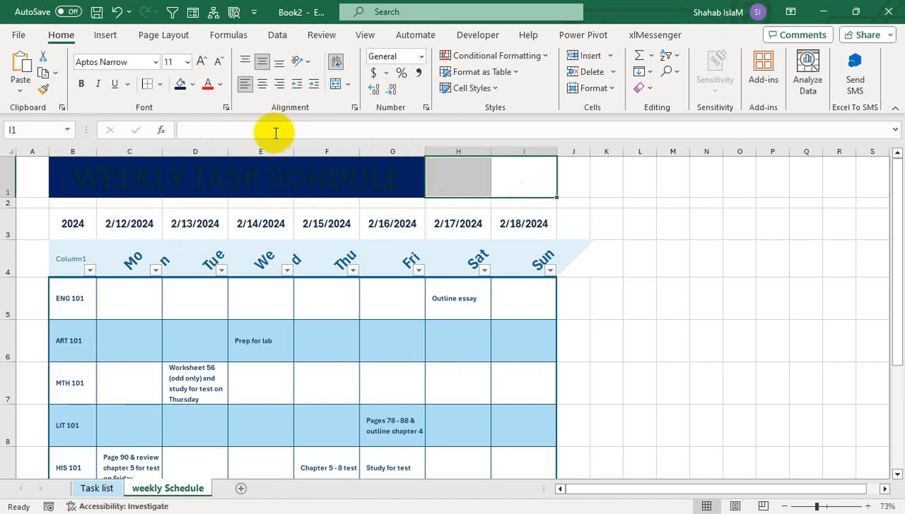
click(180, 85)
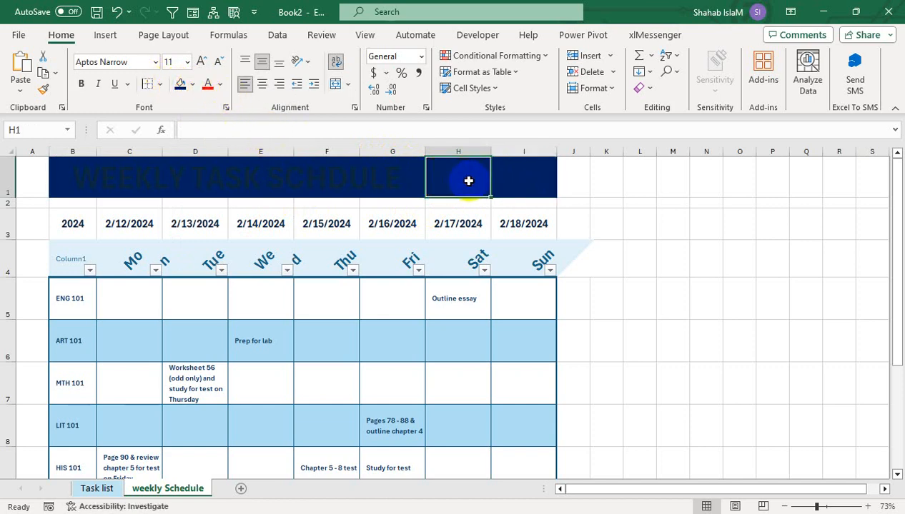
- Enter "GOTO TASK IST" in H1 and merge and center it across H1:I1
text(GOTO TASK IST)
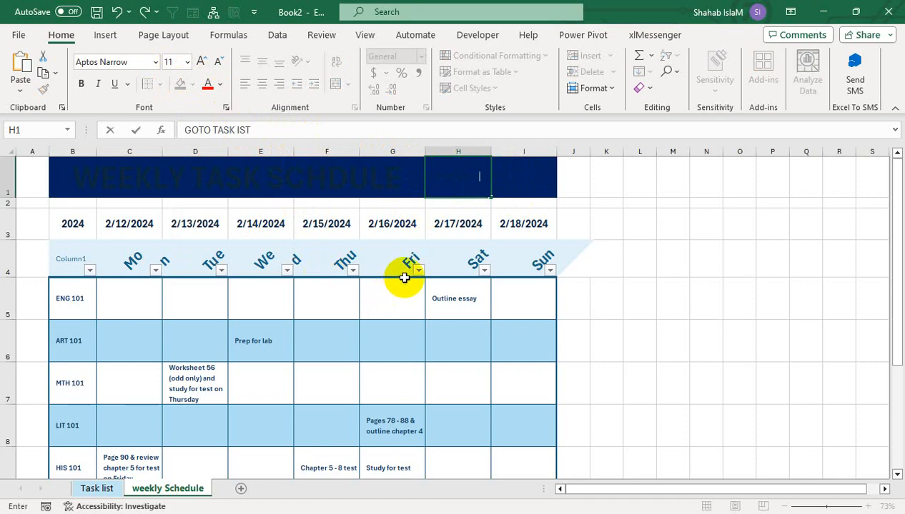
click(461, 294)
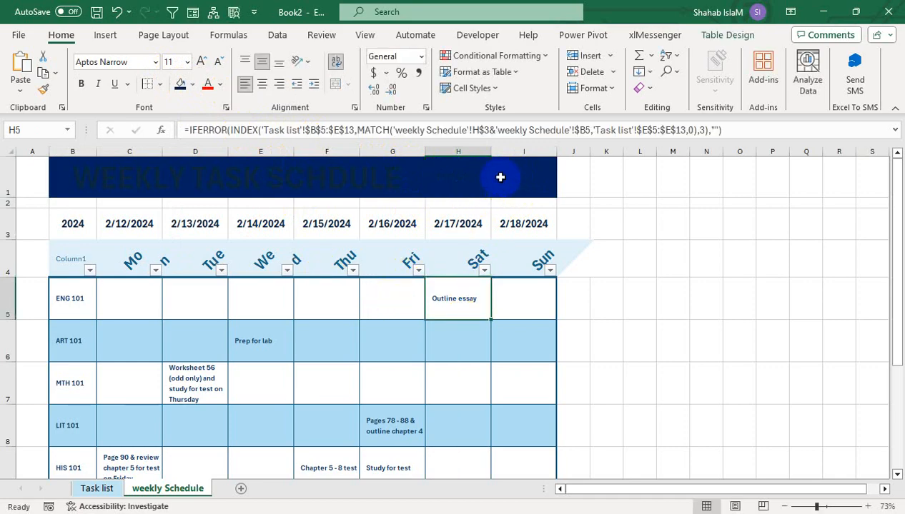
drag(486, 176, 515, 169)
click(335, 84)
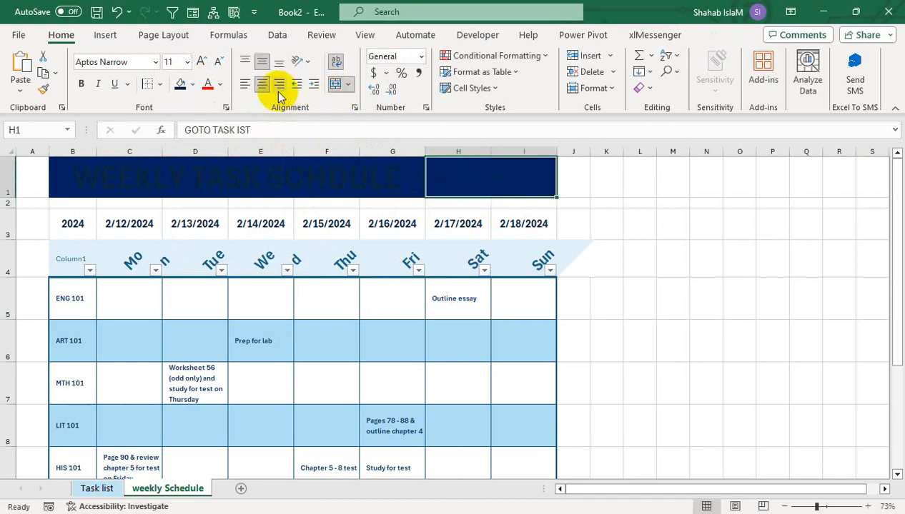
- Make the text in the merged cell H1:I1 white and bold at font size 24
click(220, 83)
click(207, 140)
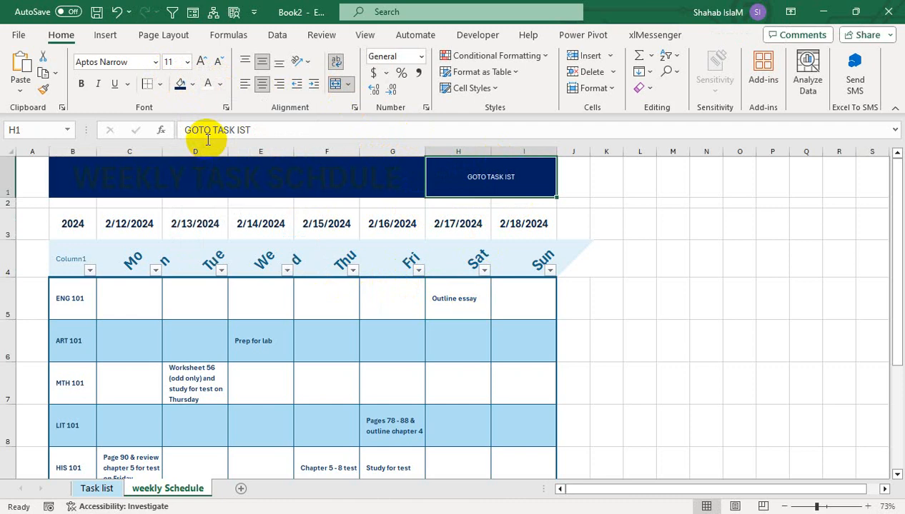
click(81, 83)
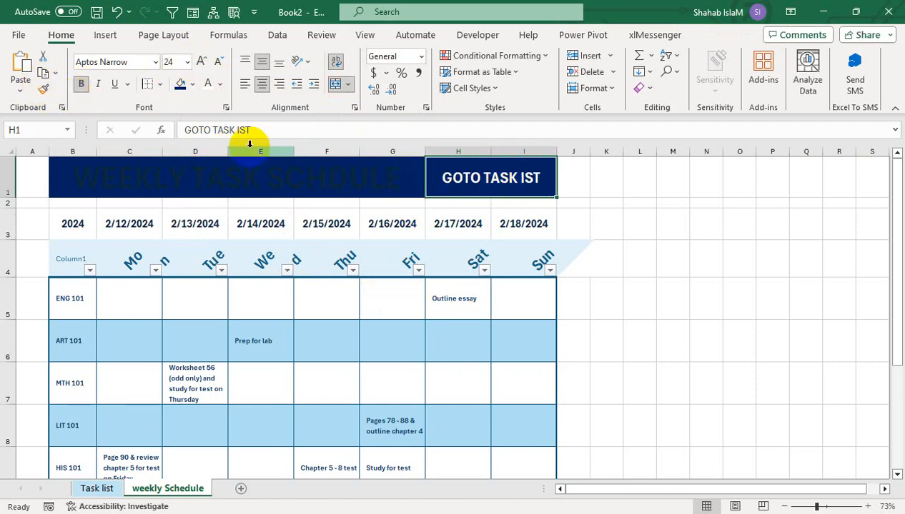
- Correct the text in H1 to "GOTO TASK LIST"
click(238, 130)
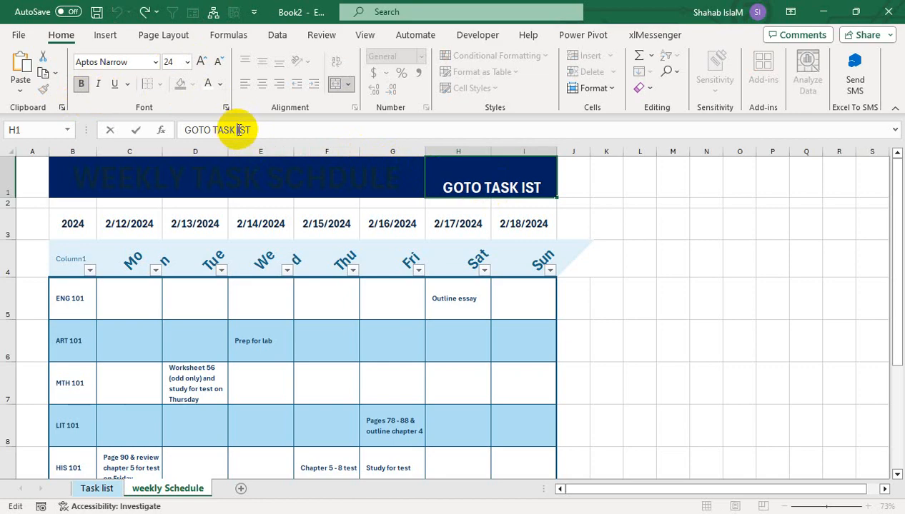
text(L)
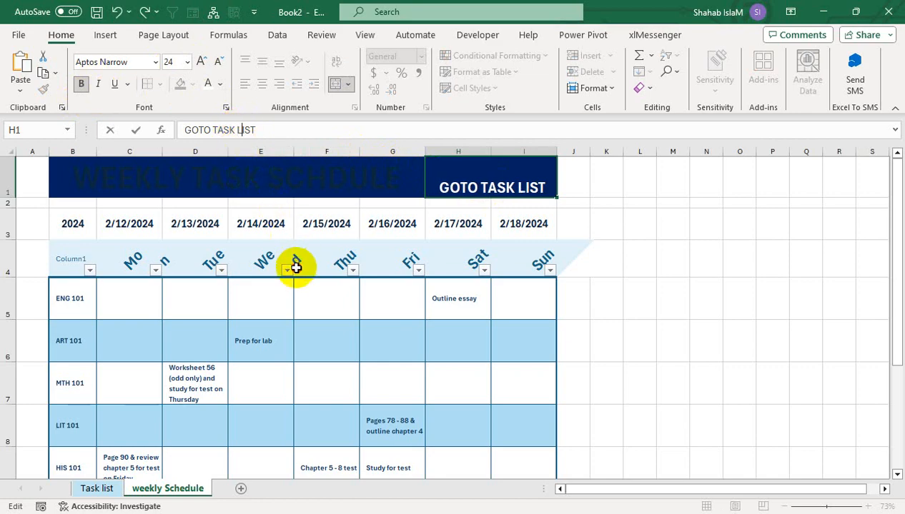
click(296, 262)
- Change the font color of the title in B1 to white
click(193, 176)
click(208, 84)
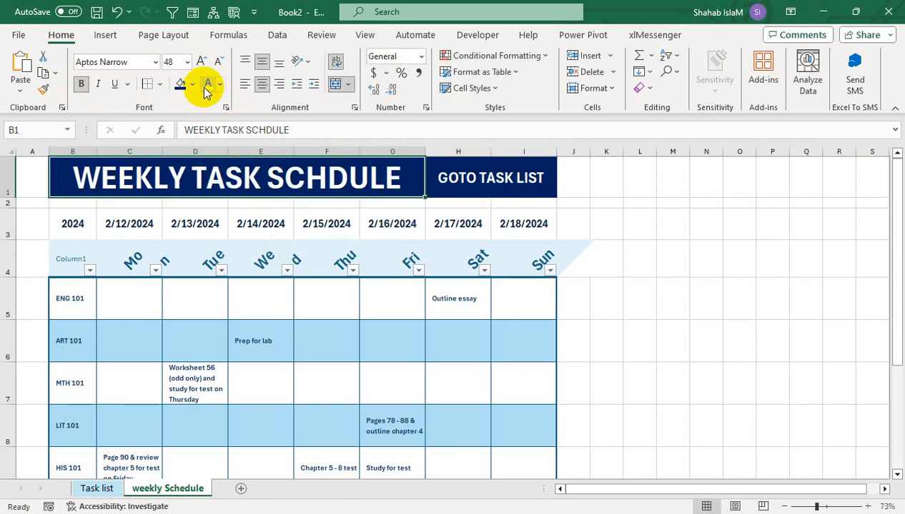
click(289, 322)
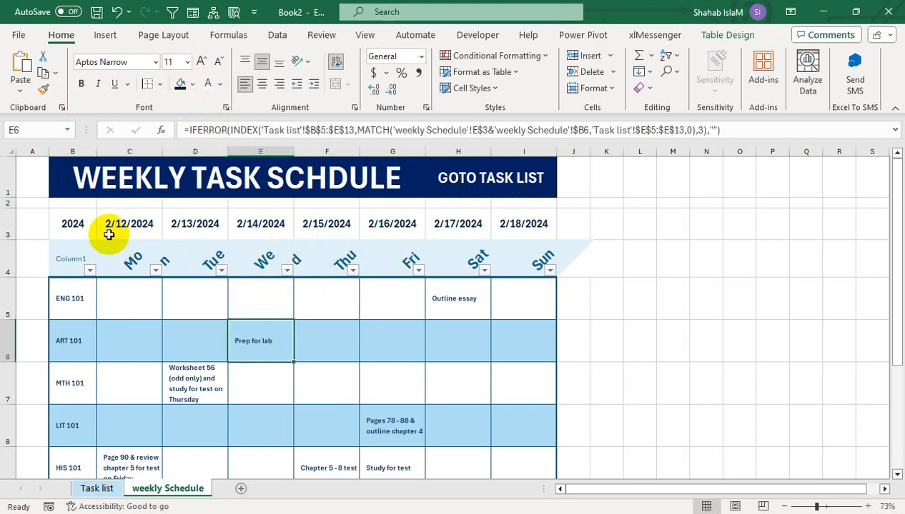
- Fill the blank cells of columns A and J on both sides of the schedule with light blue
click(59, 218)
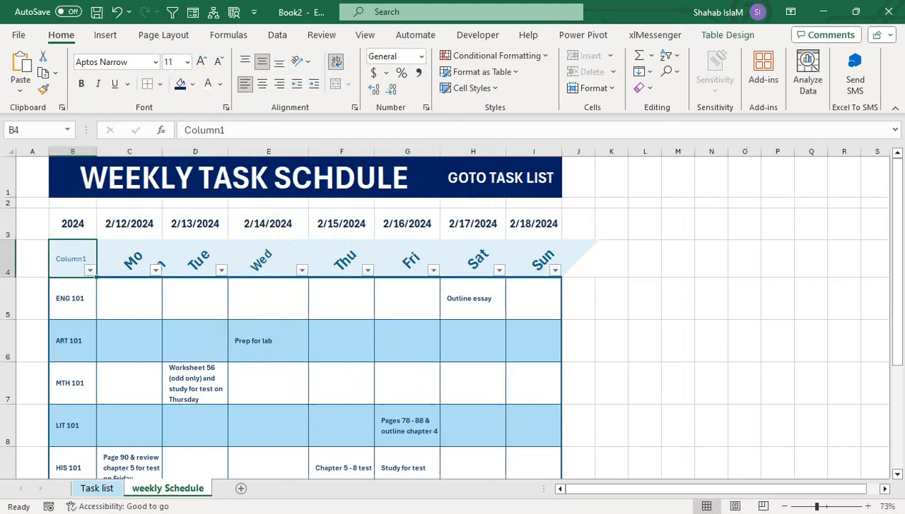
drag(26, 174, 23, 378)
click(23, 167)
drag(23, 168, 22, 443)
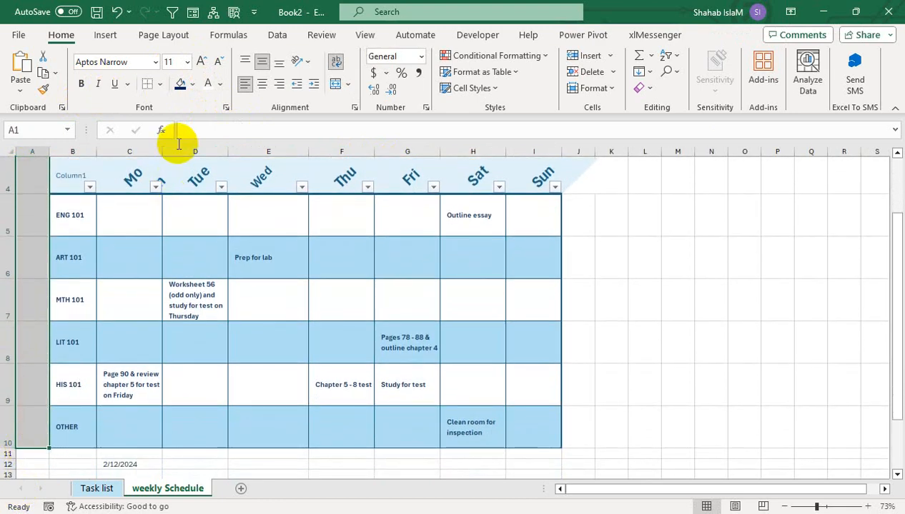
click(192, 84)
click(218, 260)
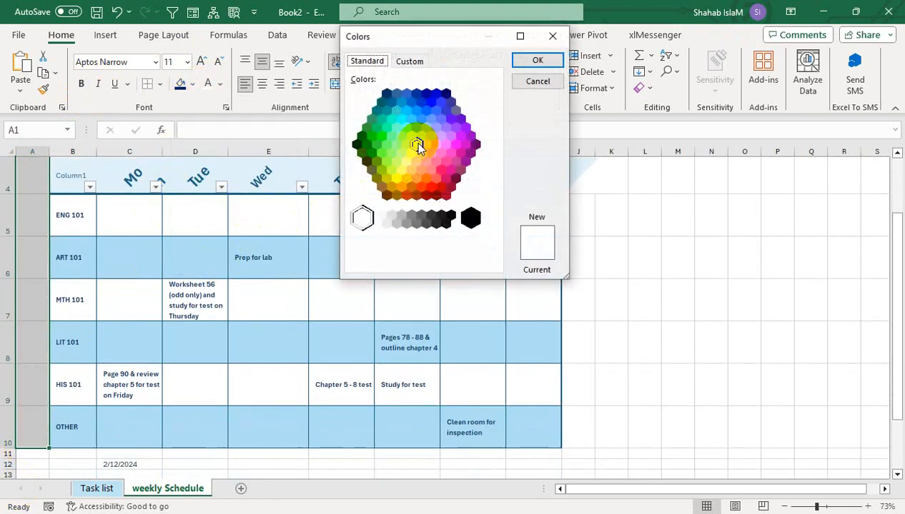
click(537, 61)
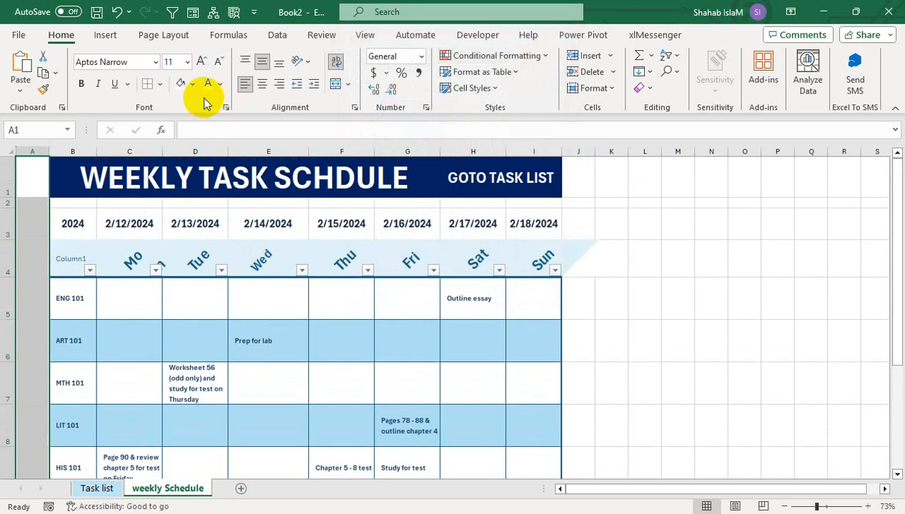
click(192, 83)
click(210, 141)
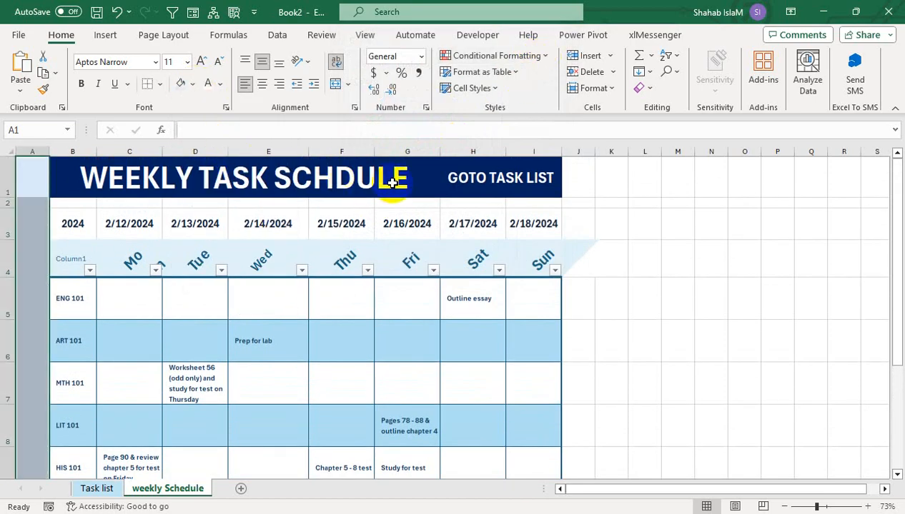
drag(566, 173, 565, 400)
click(179, 86)
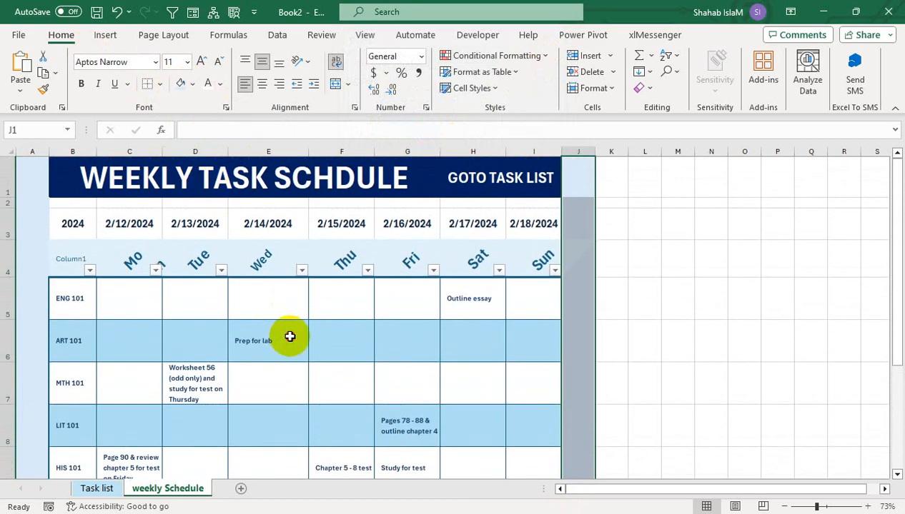
- Fill the spacer row, the date row and the weekday header row (B2:I4) with the same light blue as the side columns
click(288, 337)
drag(75, 222, 505, 243)
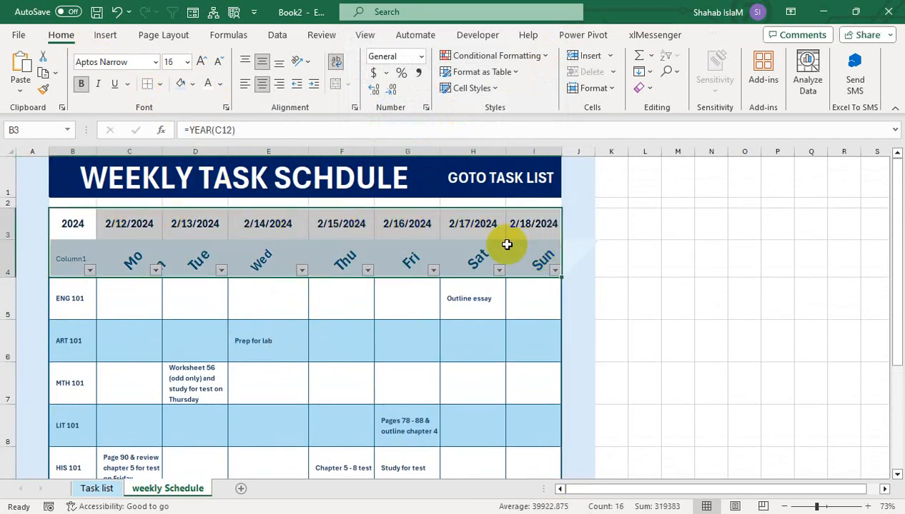
click(180, 84)
click(203, 260)
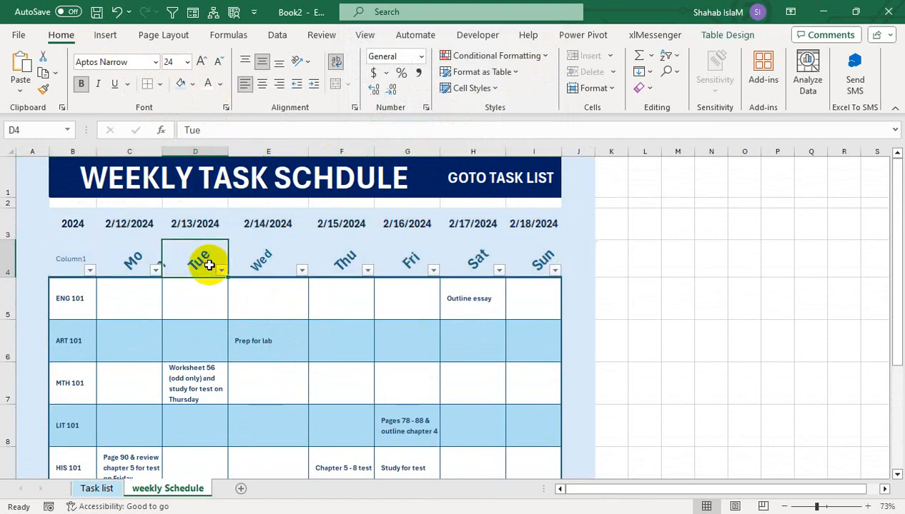
drag(67, 206, 538, 230)
click(179, 85)
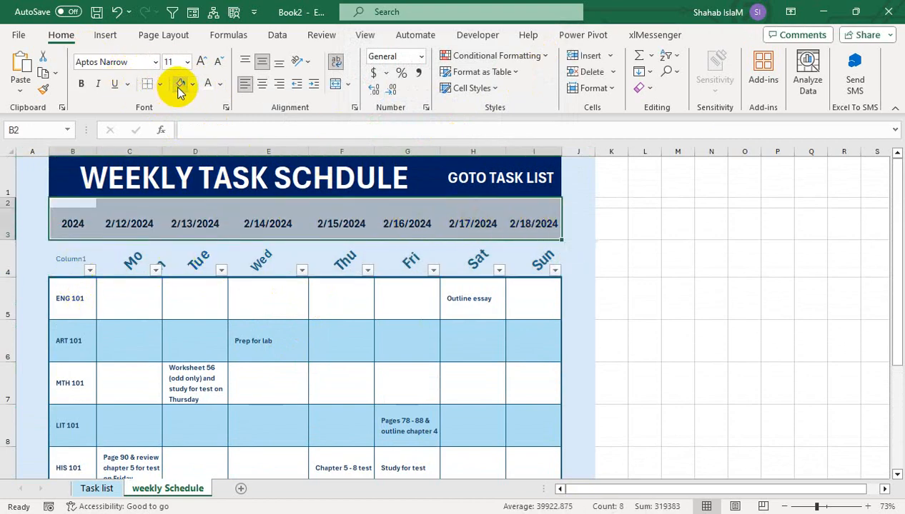
- Fill the ART 101 row with standard blue, make its text white and center it horizontally
click(157, 272)
click(107, 260)
click(317, 330)
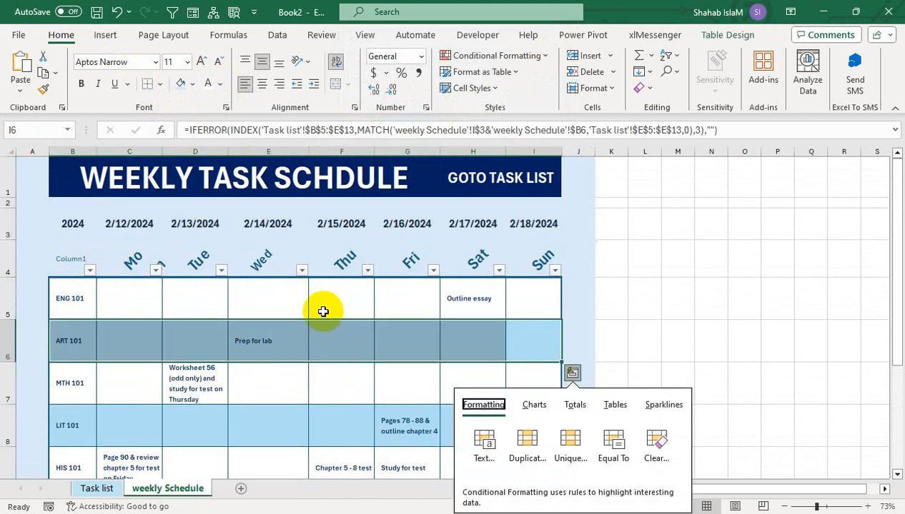
click(192, 85)
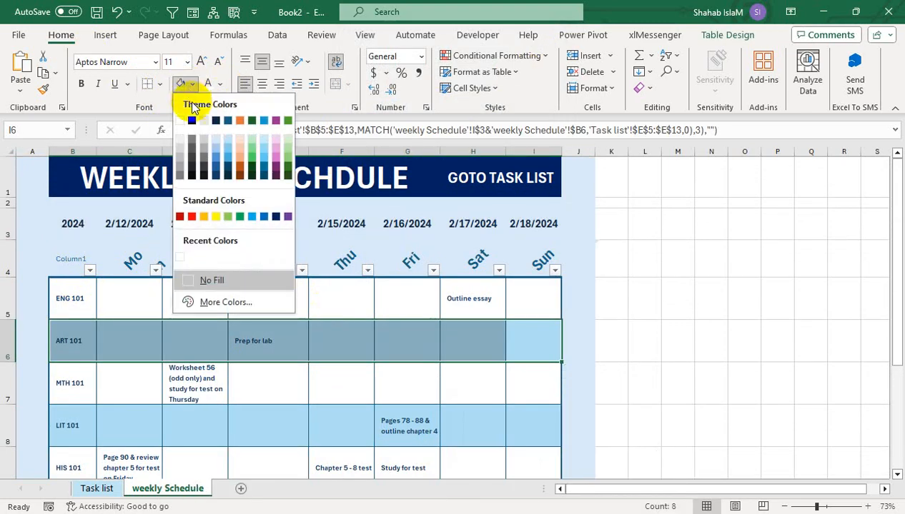
click(263, 217)
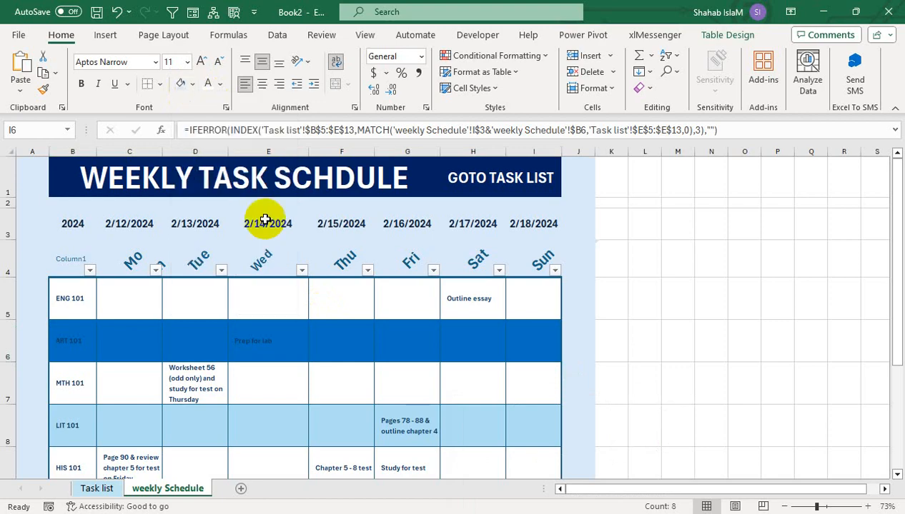
click(211, 87)
click(262, 85)
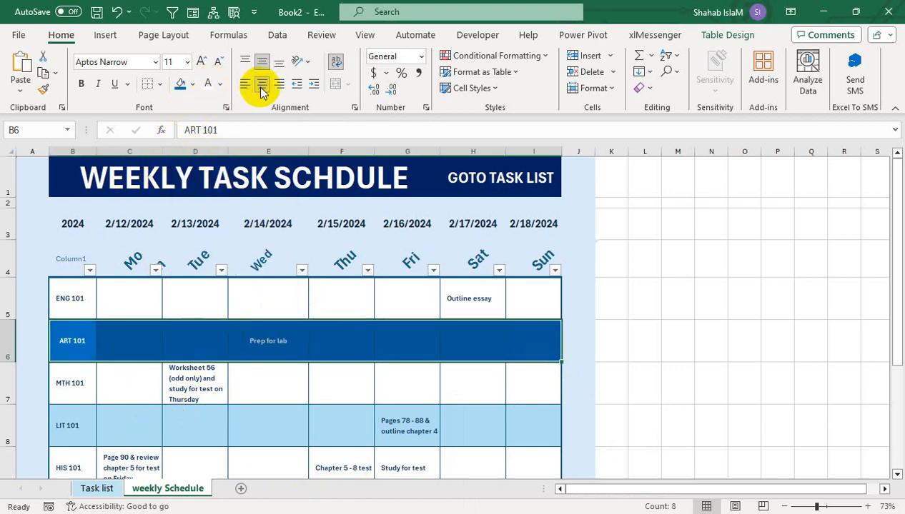
- Center all schedule body cells from ENG 101 to OTHER horizontally and set their font size to 12
drag(93, 289, 532, 433)
click(262, 84)
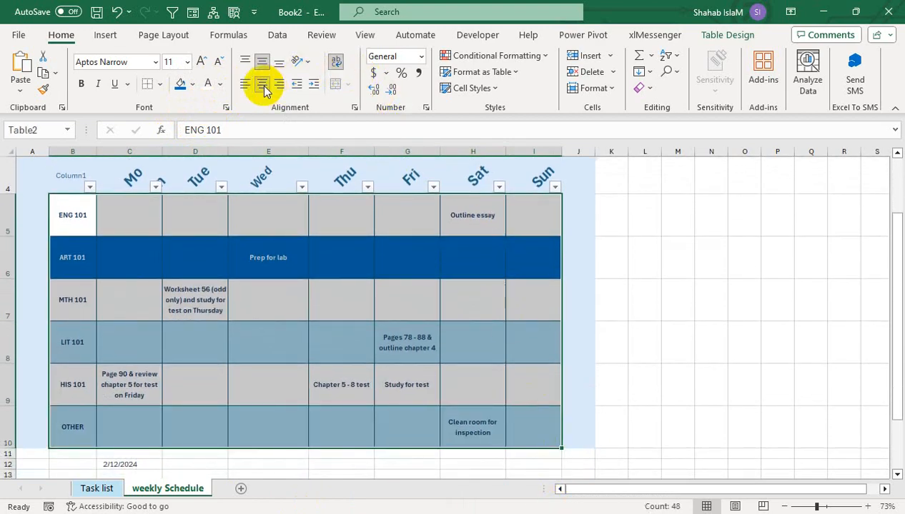
click(201, 62)
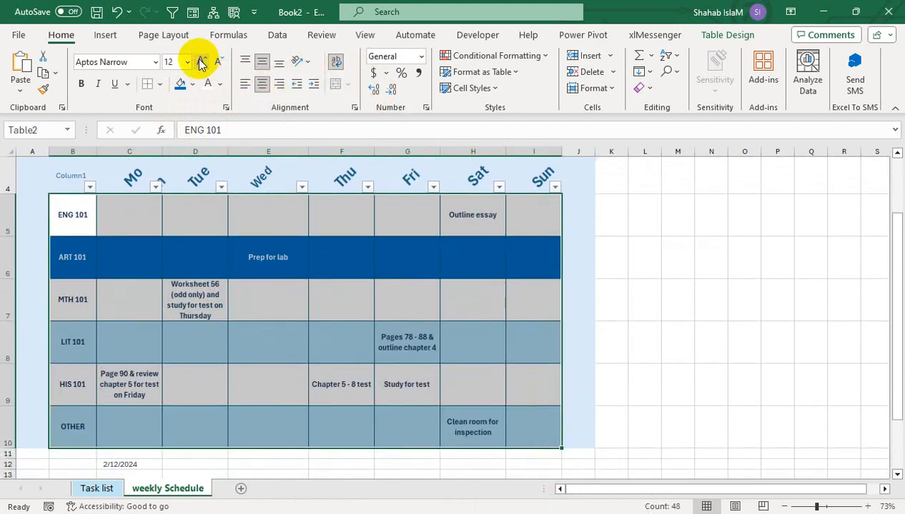
- Fill the LIT 101 and OTHER rows with the same blue as the ART 101 row and make their text white
click(212, 312)
drag(75, 341, 543, 342)
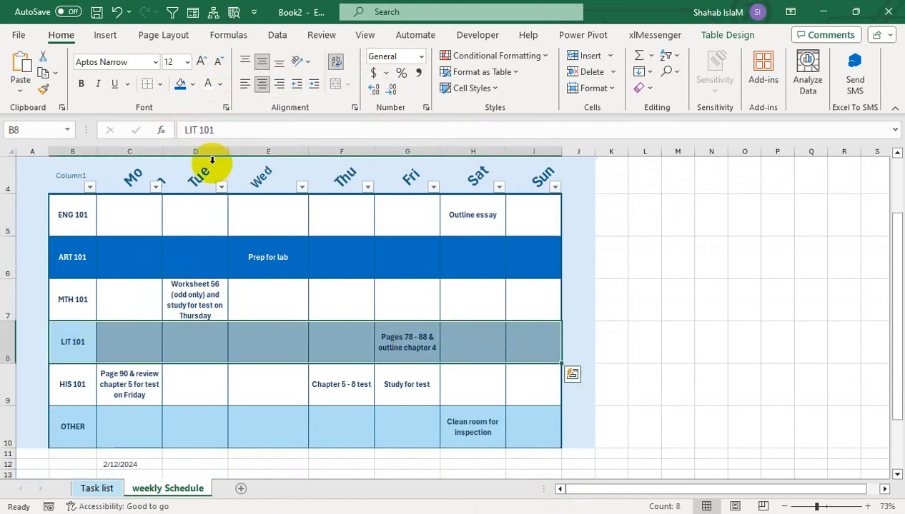
click(181, 84)
drag(63, 428, 514, 409)
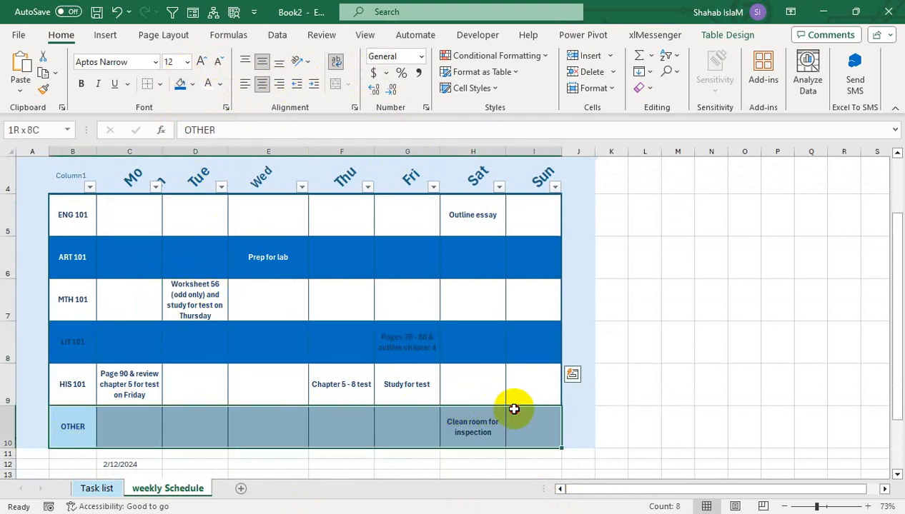
click(180, 84)
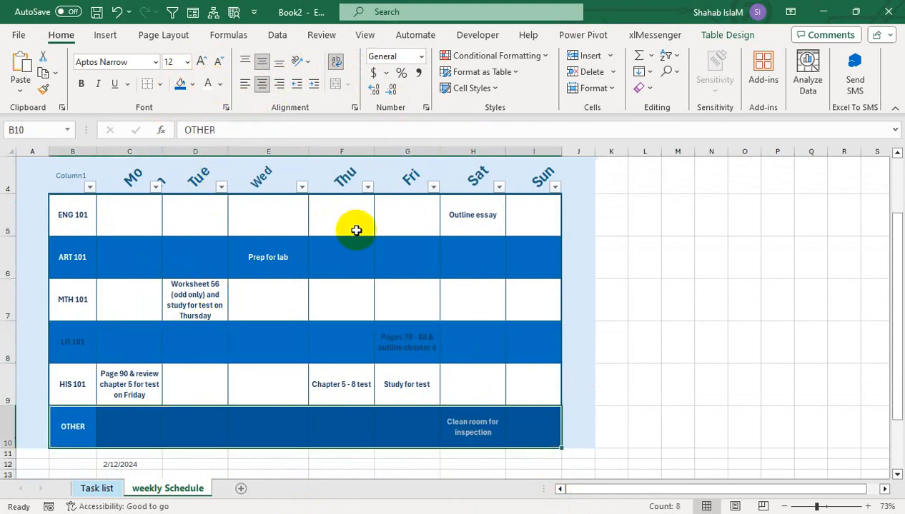
drag(512, 343, 55, 331)
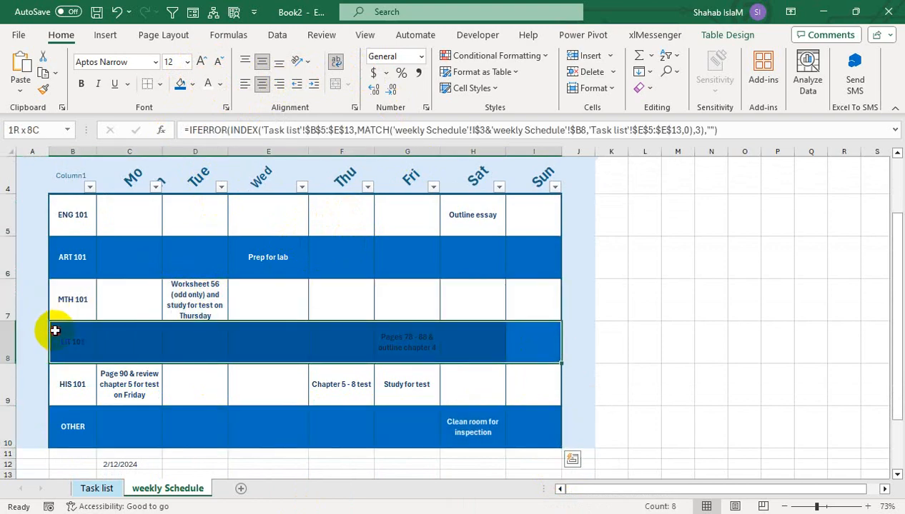
drag(706, 298, 658, 105)
click(611, 321)
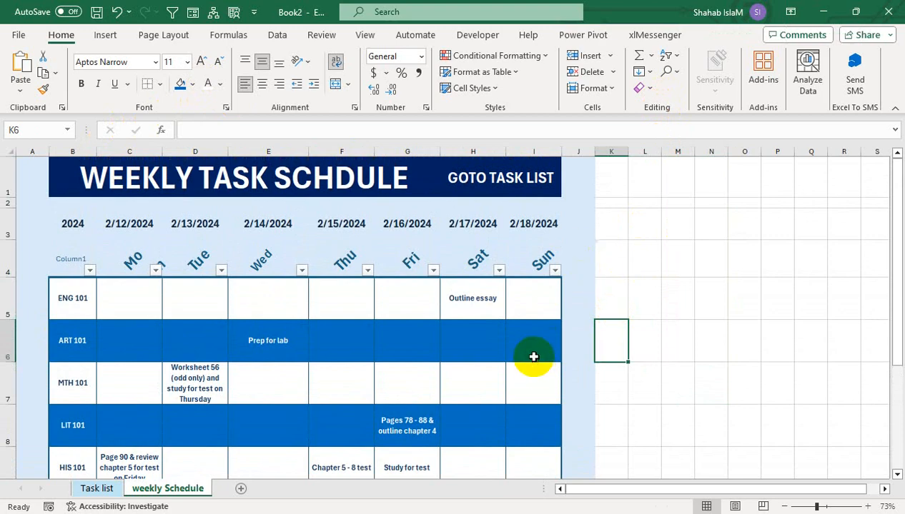
- Insert a black WordArt object on the weekly schedule with the text "WEEKEND"
click(535, 309)
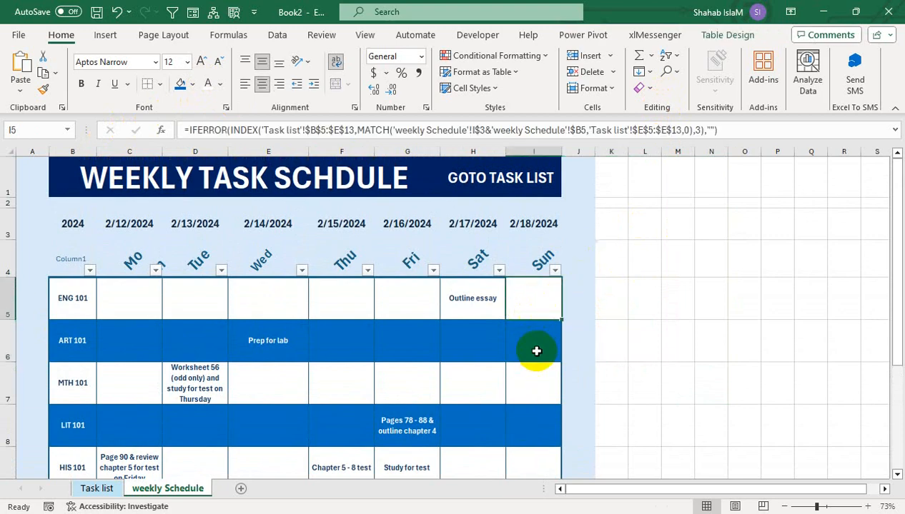
click(107, 34)
click(754, 89)
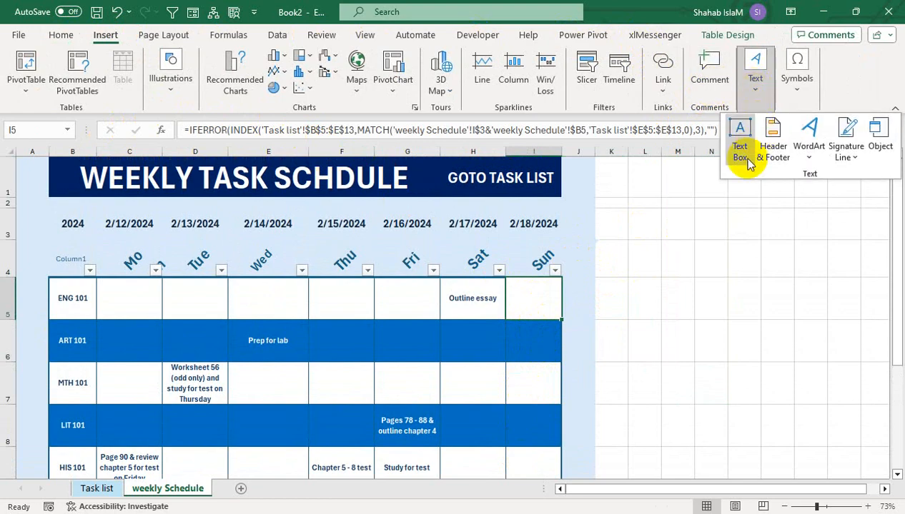
click(804, 161)
click(711, 190)
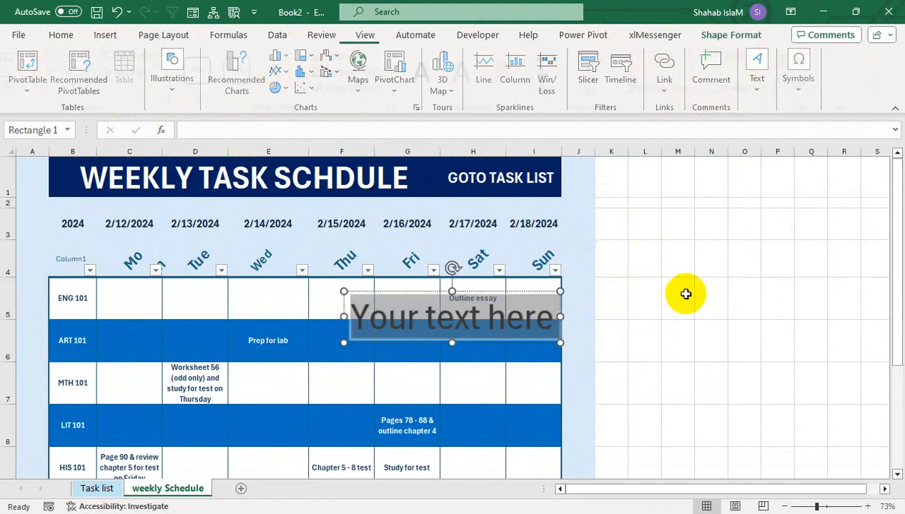
text(WEEKEND)
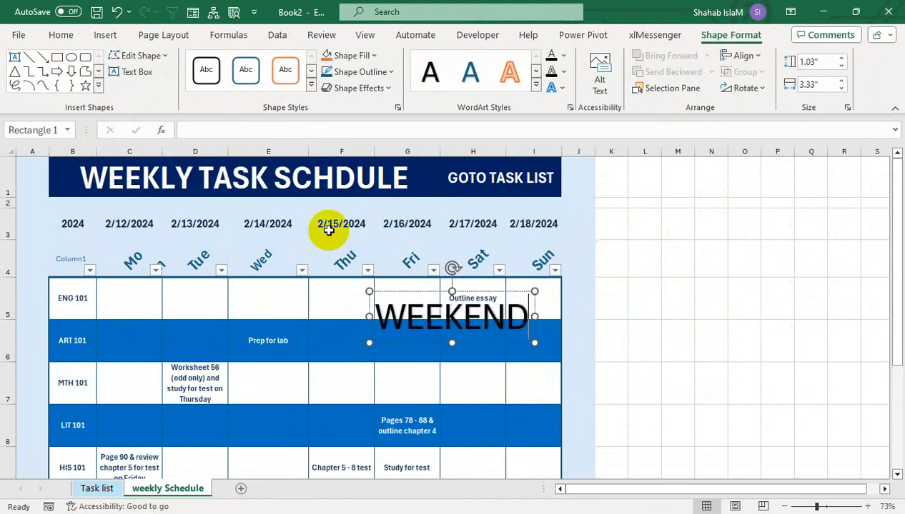
- Move the WEEKEND WordArt beside the schedule and rotate it left 90° so it reads vertically
drag(414, 288, 605, 363)
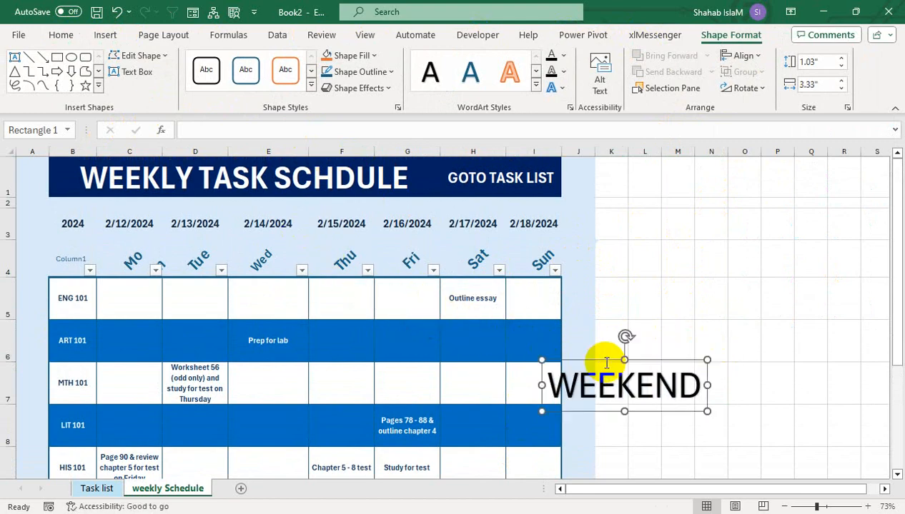
click(366, 57)
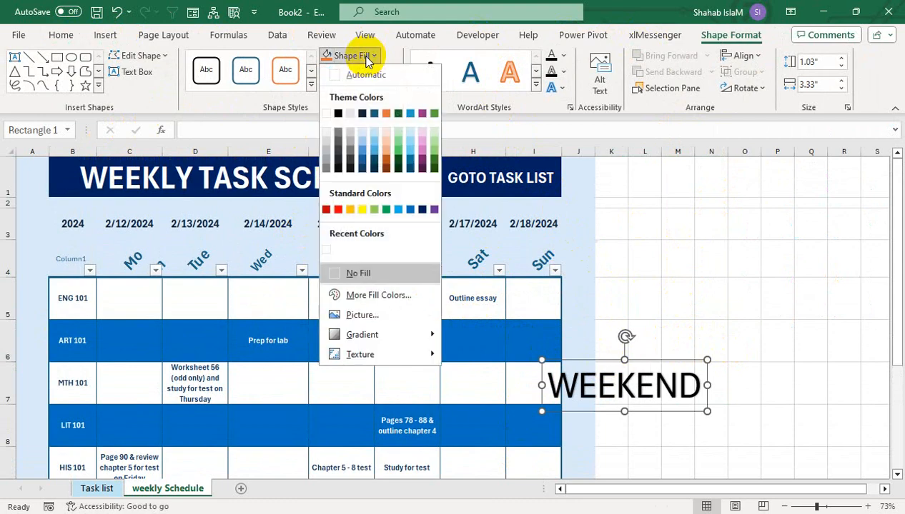
click(746, 87)
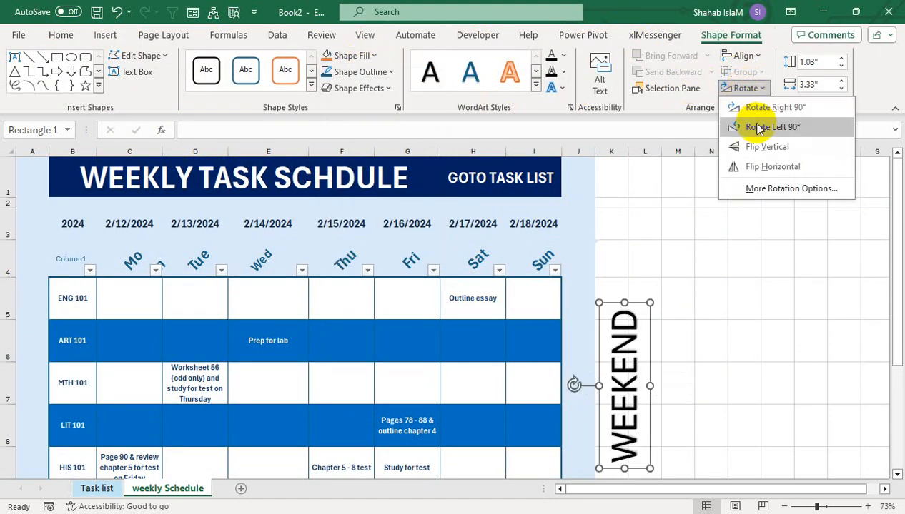
click(759, 126)
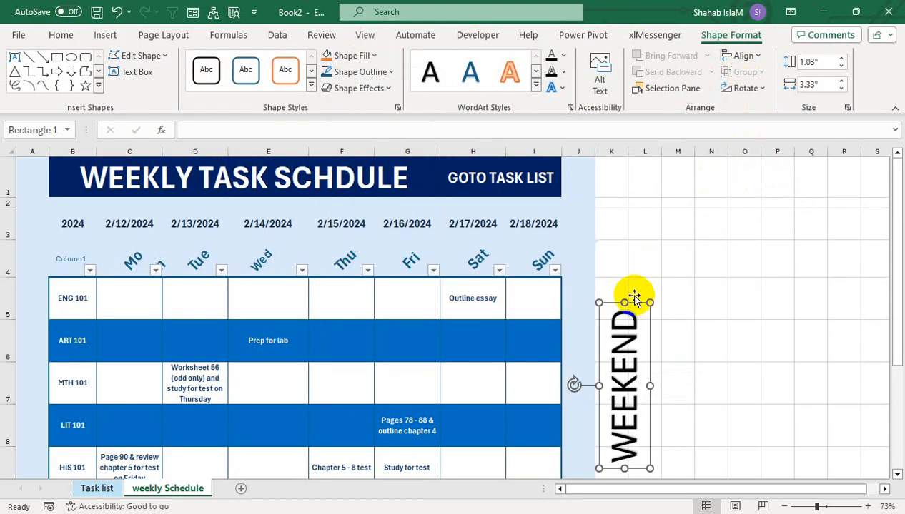
- Place the WEEKEND WordArt over the Sunday column below its header and resize it to about 1.13" by 4.31"
drag(637, 305, 546, 280)
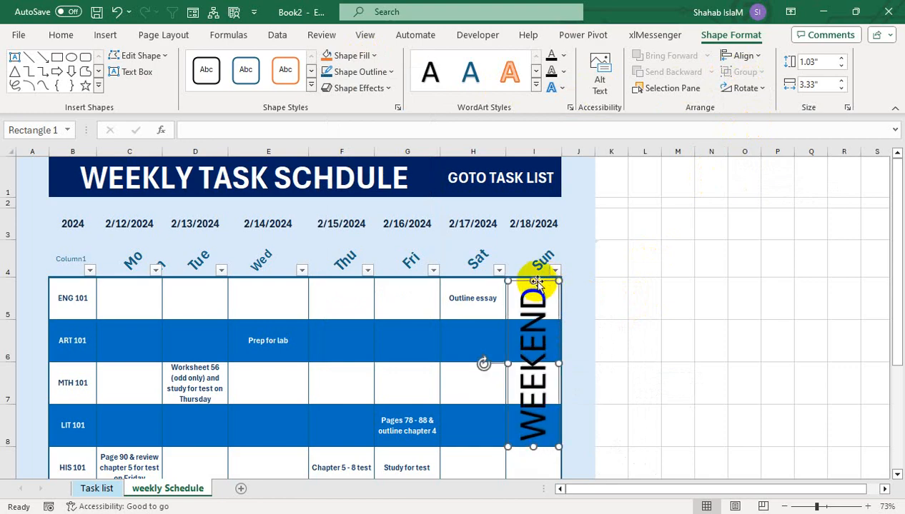
drag(542, 284, 541, 281)
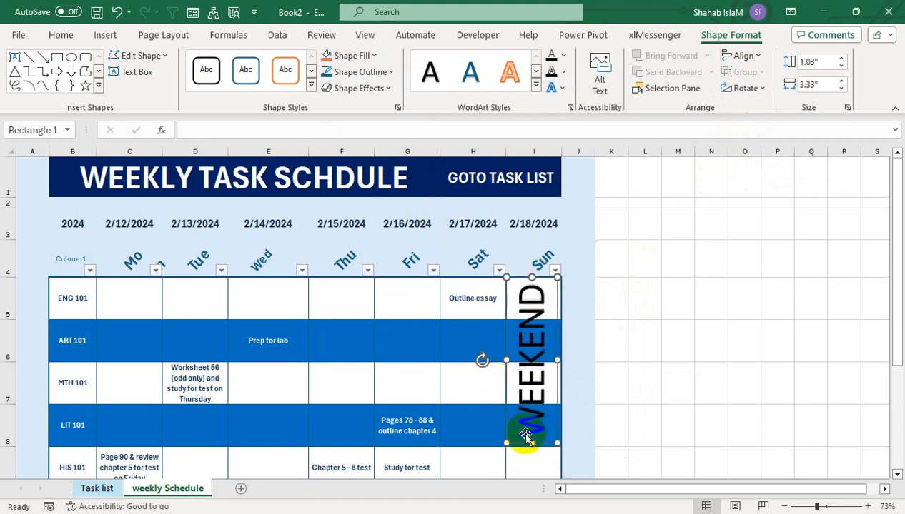
mouse_move(529, 443)
mouse_down()
mouse_move(529, 466)
mouse_move(536, 449)
mouse_up()
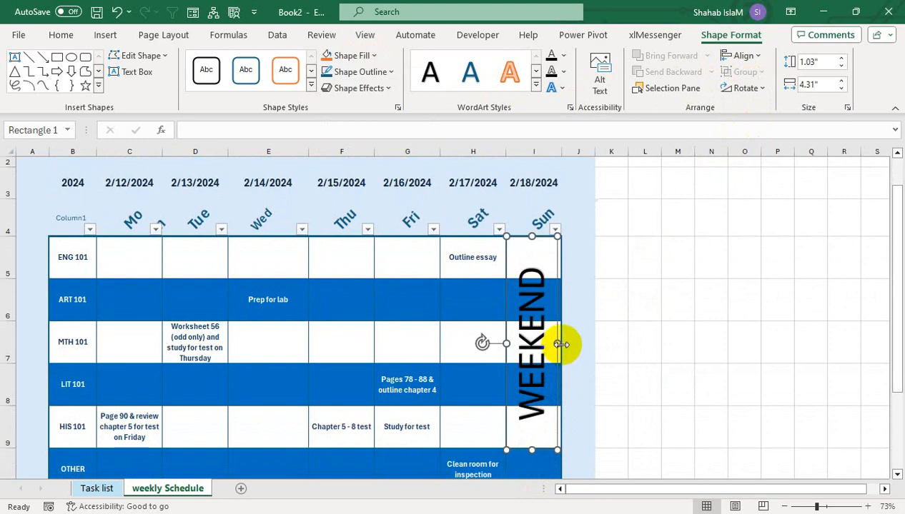
drag(561, 345, 563, 343)
drag(890, 329, 887, 248)
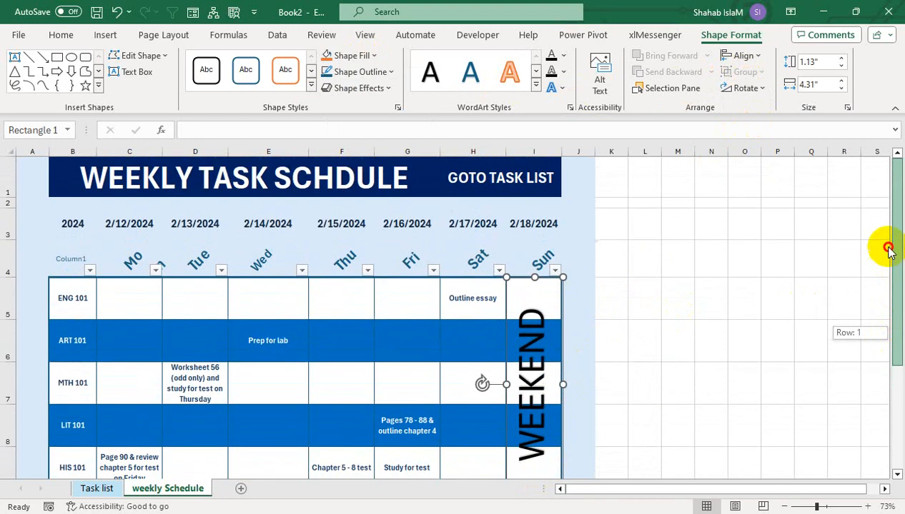
- Fill the WEEKEND WordArt with standard dark blue and make its text white and bold
click(368, 56)
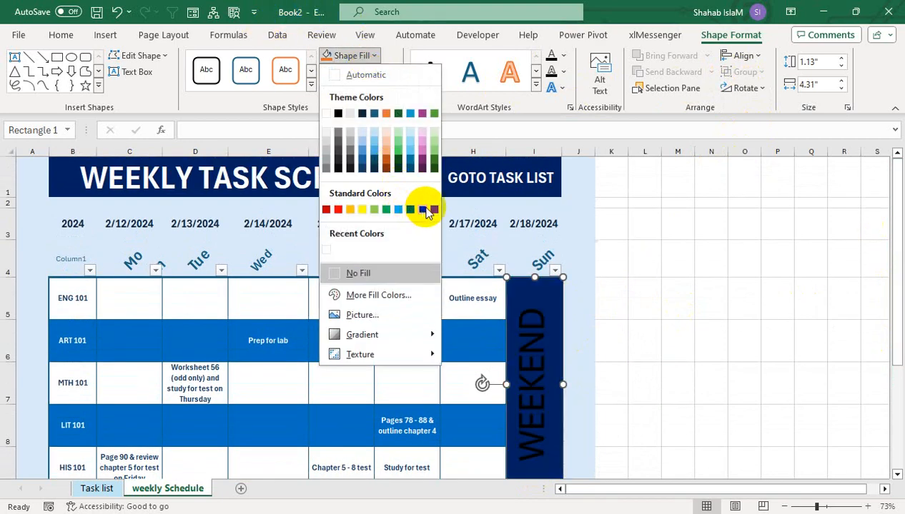
click(424, 210)
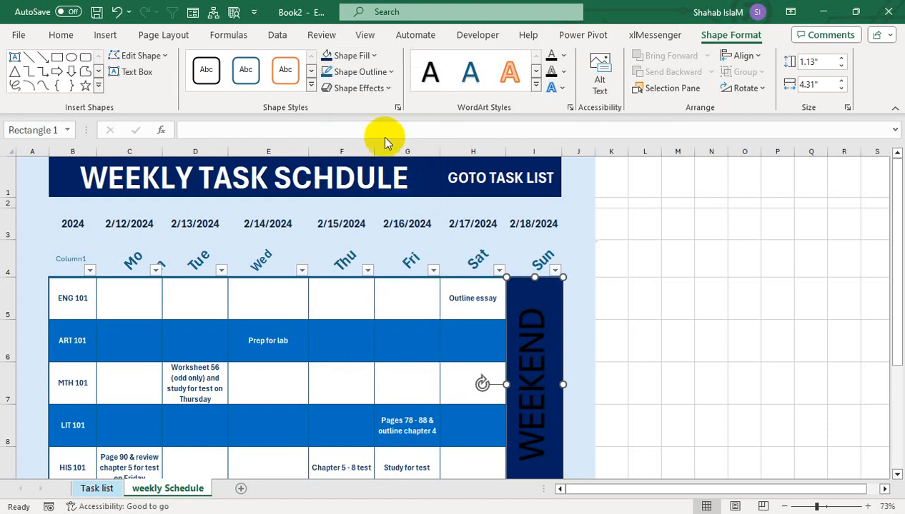
click(563, 56)
click(553, 115)
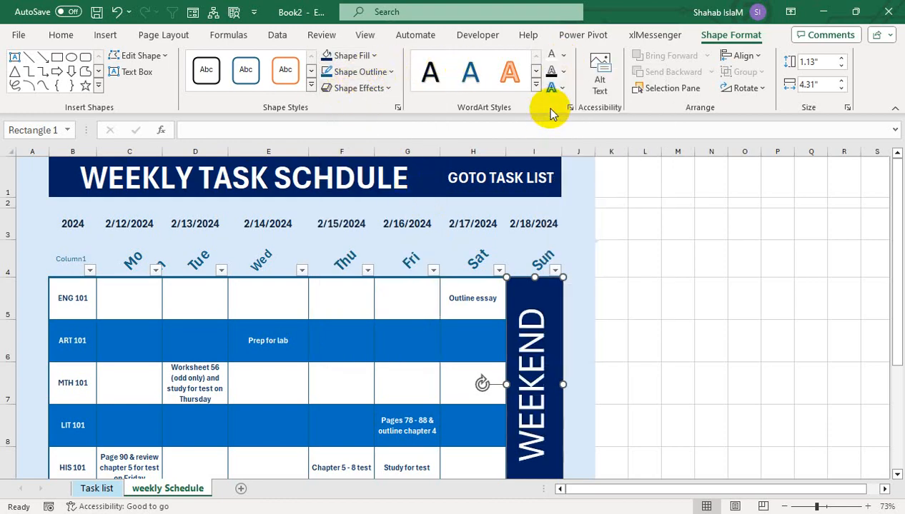
click(61, 35)
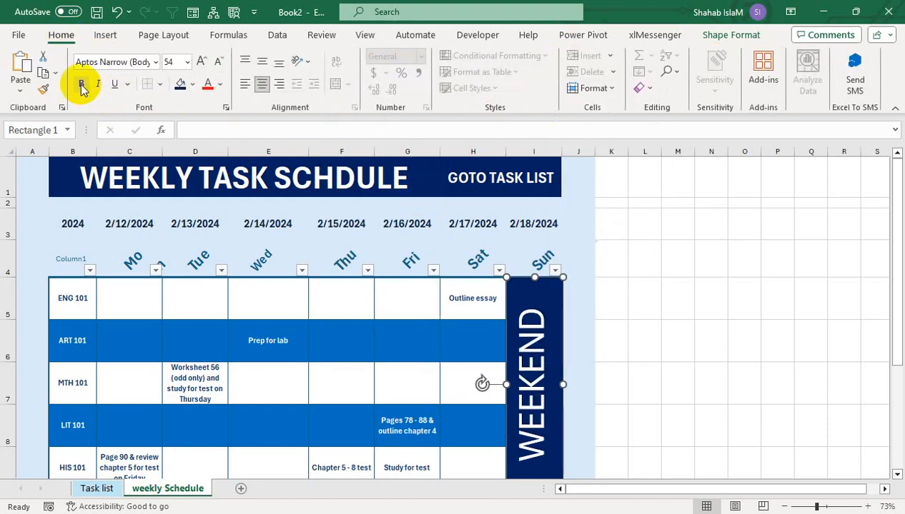
click(632, 350)
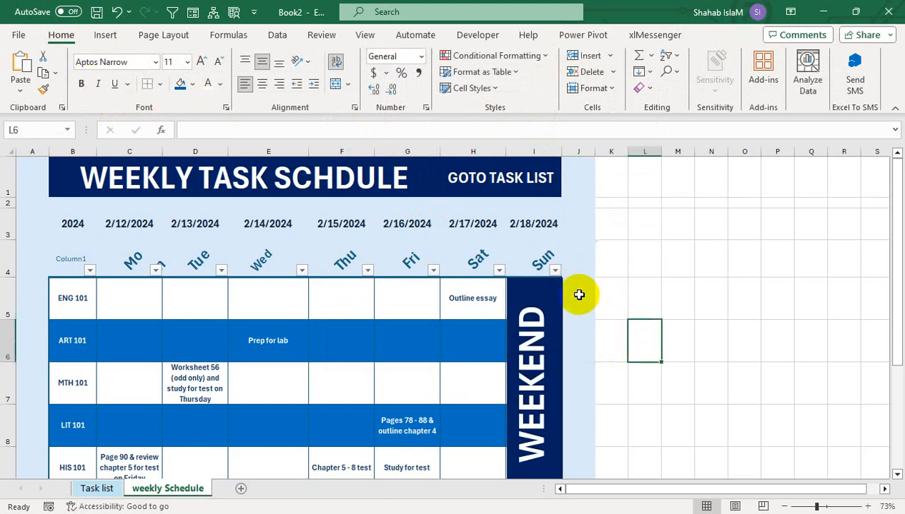
- Nudge the WEEKEND WordArt slightly left to align it with the Sunday column's borders
click(557, 291)
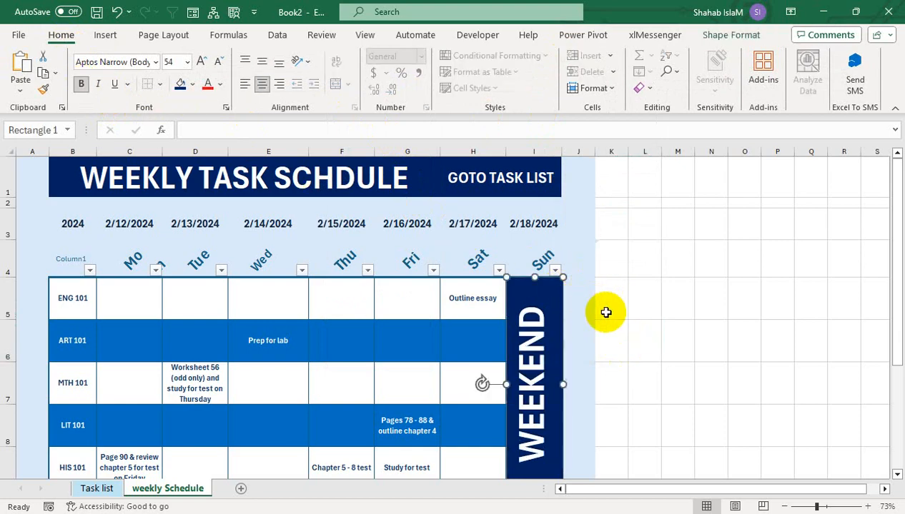
key(Left)
click(635, 343)
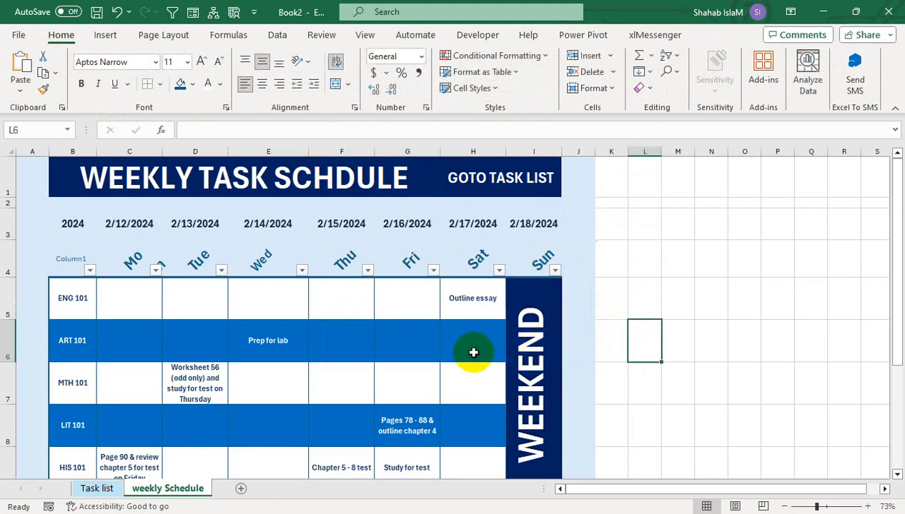
click(526, 286)
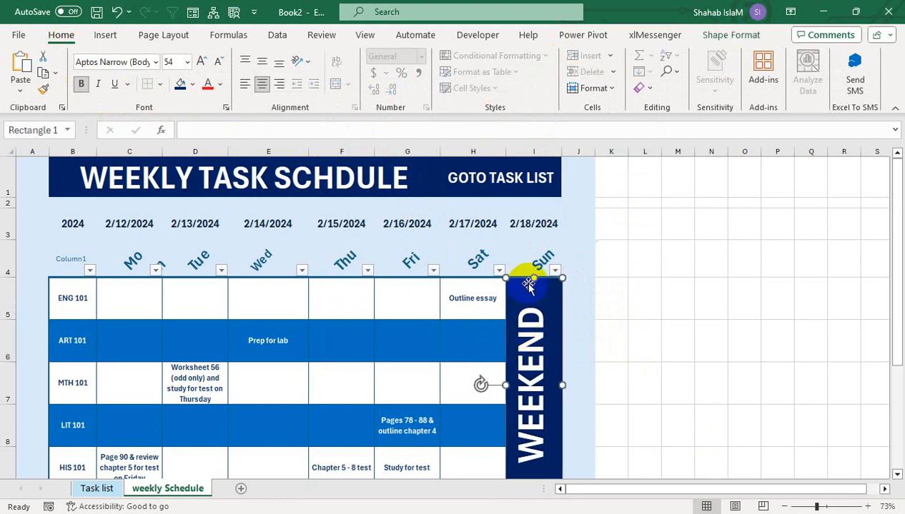
click(93, 486)
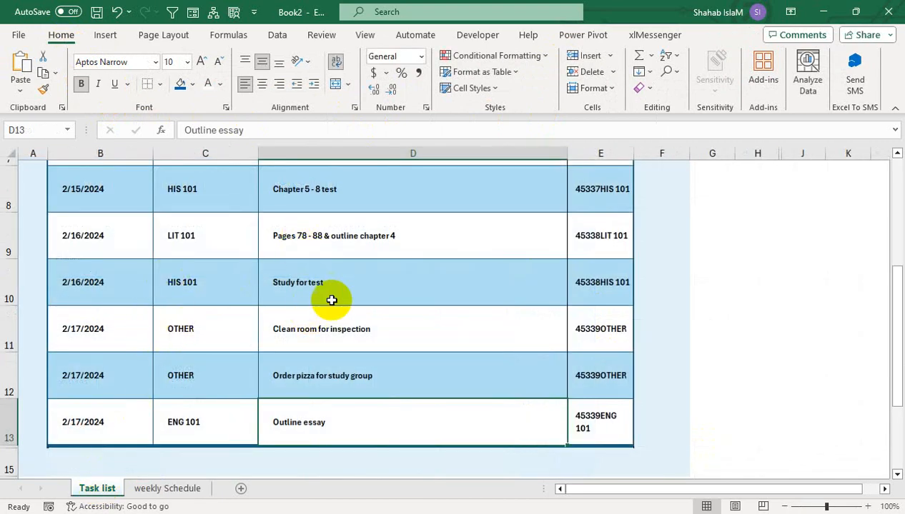
click(192, 238)
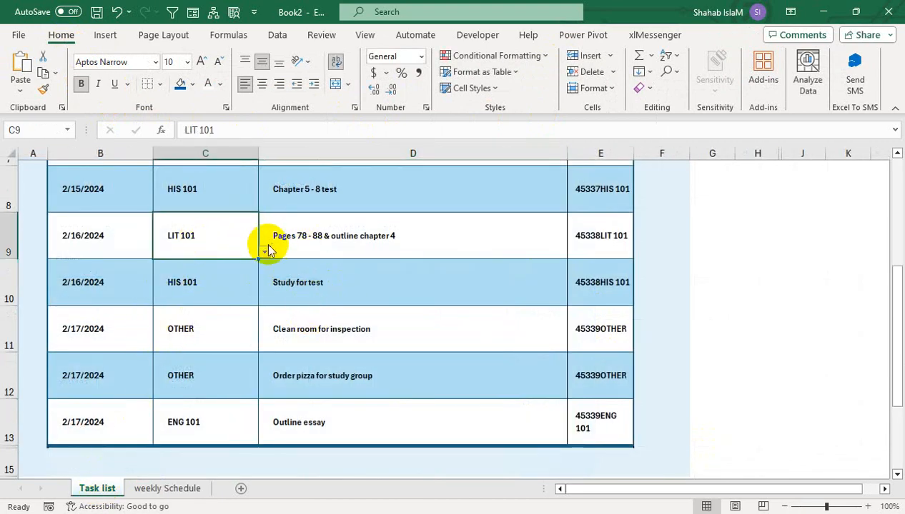
click(168, 488)
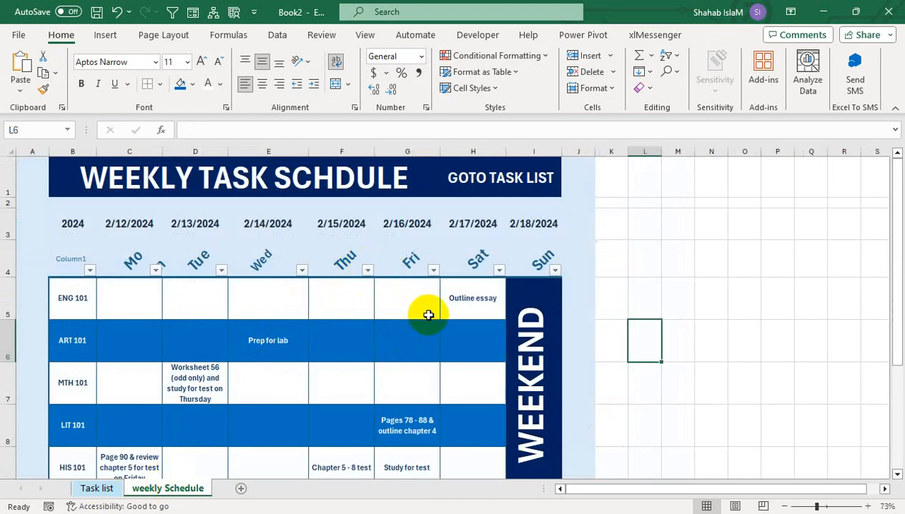
- Delete the WEEKEND WordArt covering the Sunday column of the weekly schedule
click(561, 314)
key(Delete)
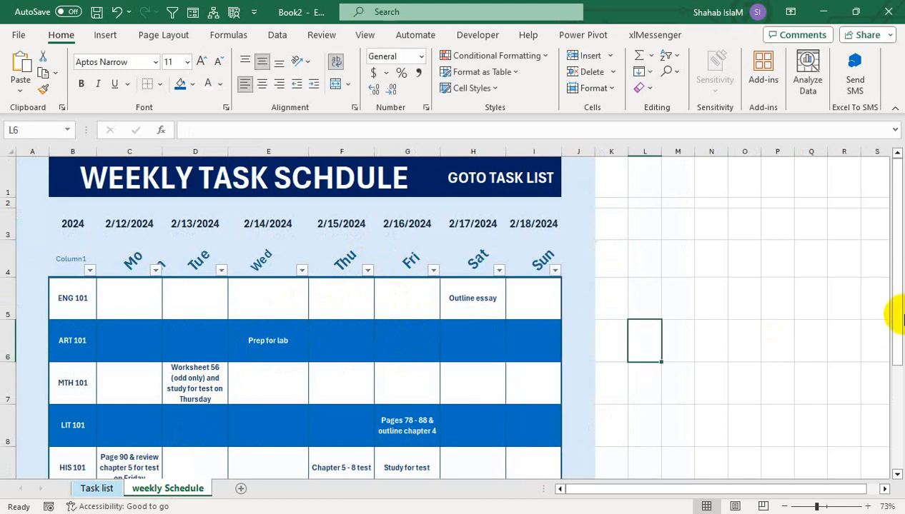
drag(898, 320, 895, 250)
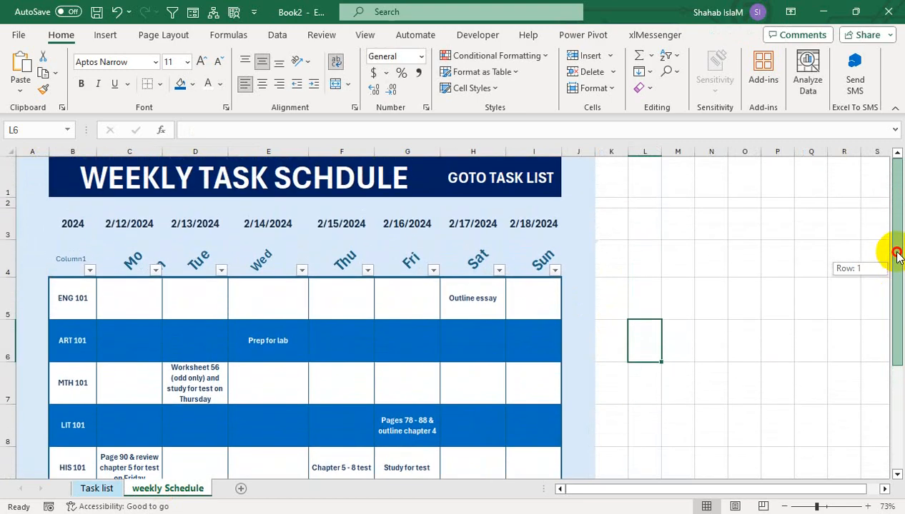
- Insert a hyperlink on the GOTO TASK LIST cell that leads to cell A1 of the Task list sheet
click(492, 177)
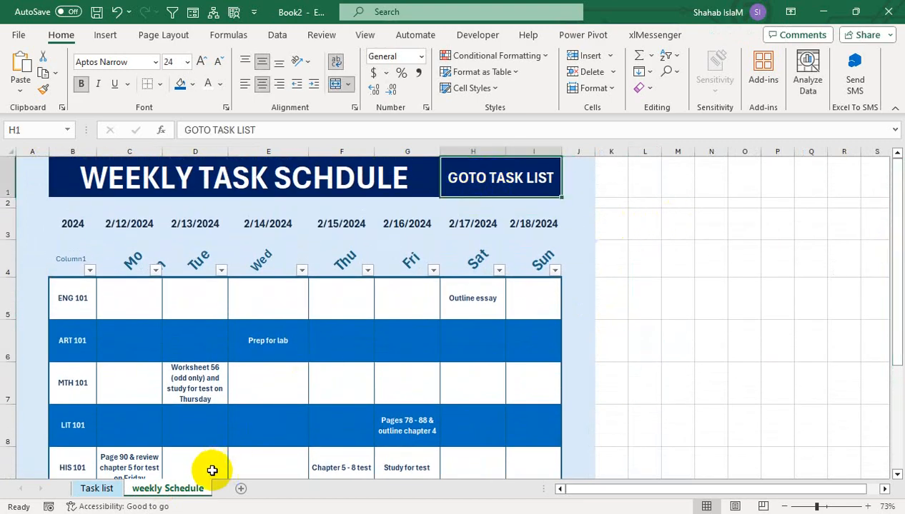
right_click(480, 177)
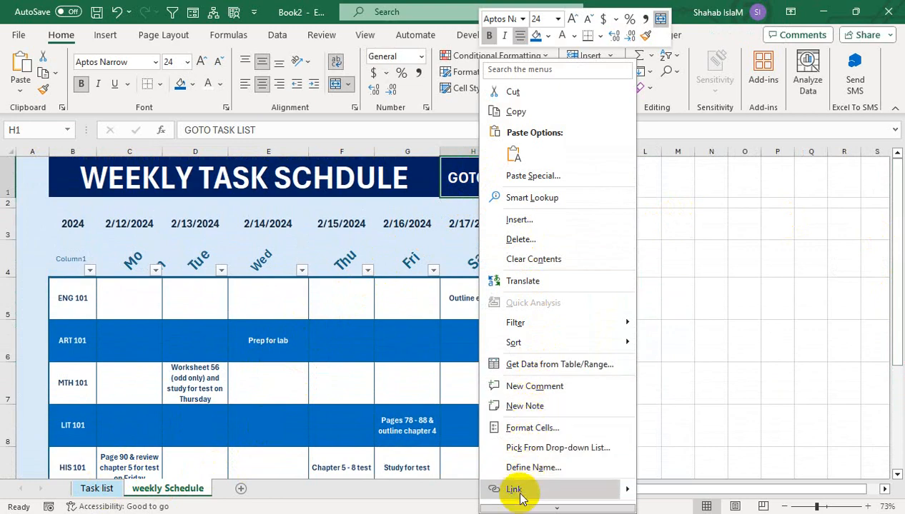
click(626, 490)
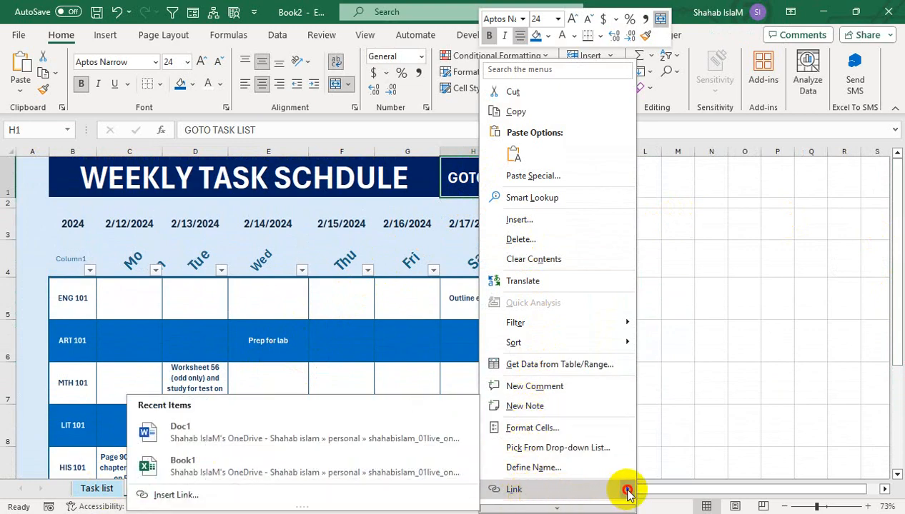
click(177, 495)
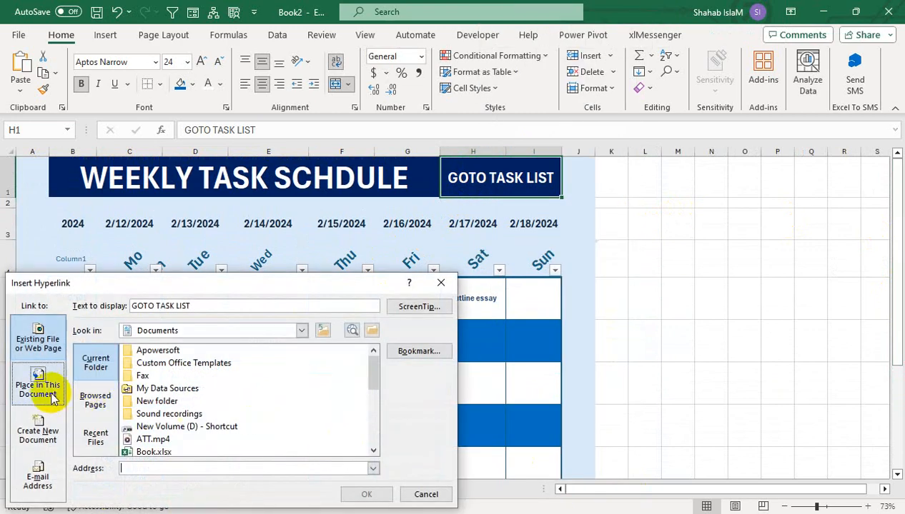
click(52, 397)
click(120, 382)
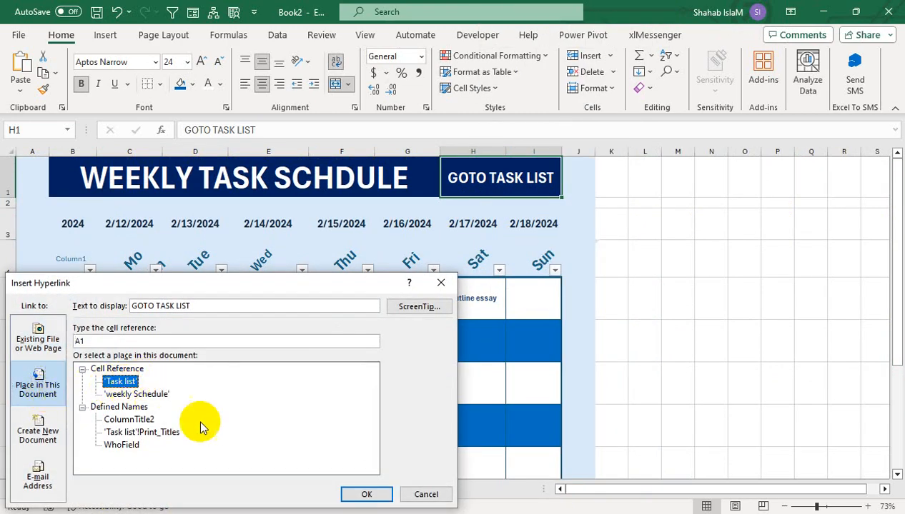
click(354, 494)
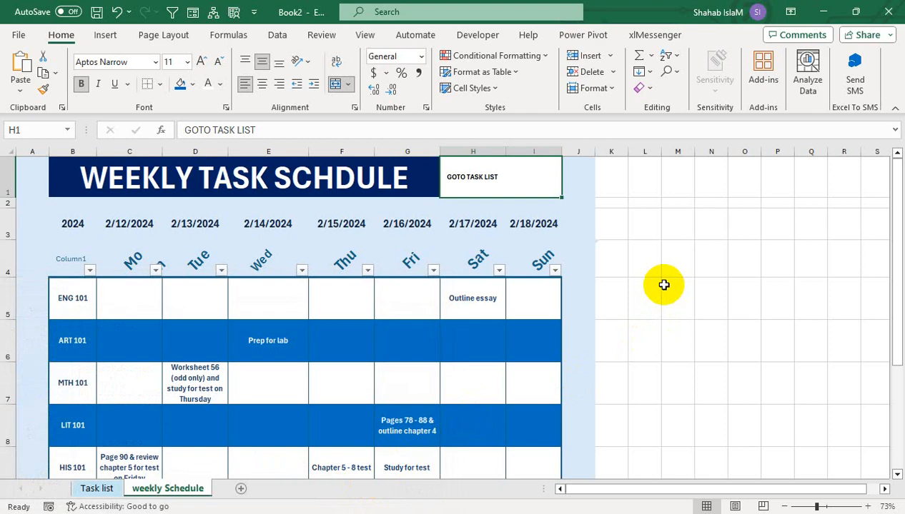
- Follow the GOTO TASK LIST link, and test the Go to weekly task schedule link in the Task list banner
click(493, 189)
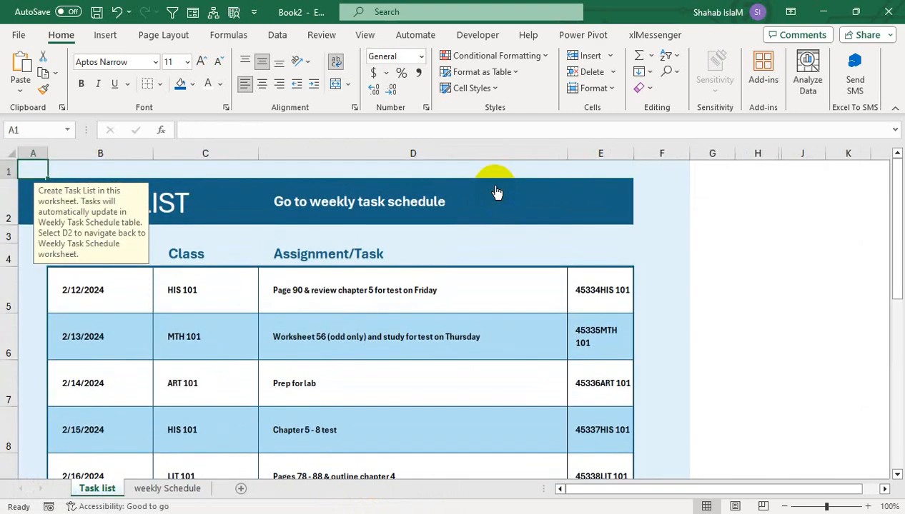
click(226, 213)
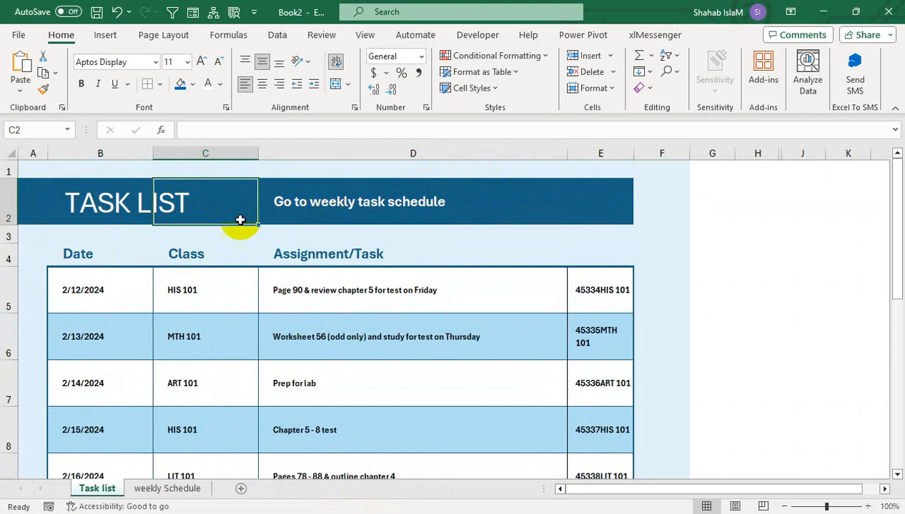
click(395, 216)
click(443, 299)
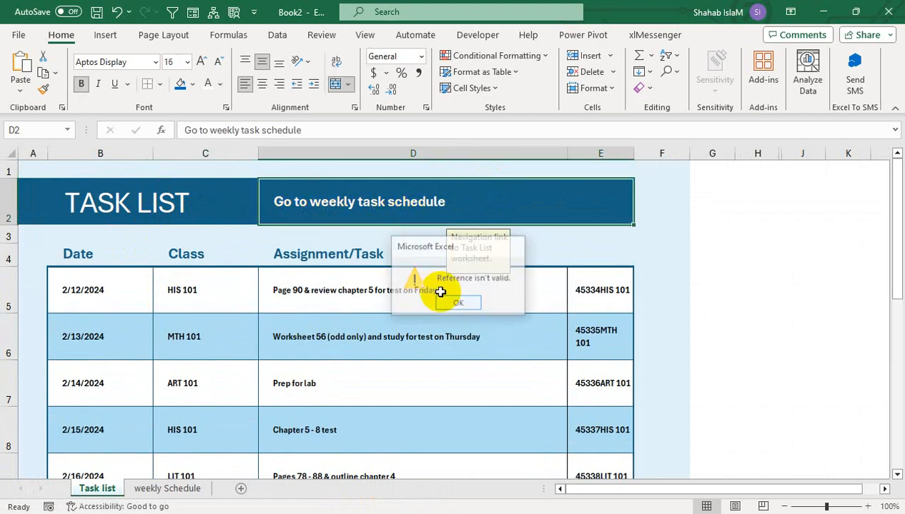
- Edit the Go to weekly task schedule hyperlink so it points to cell A1 of the weekly Schedule sheet
right_click(370, 206)
click(429, 490)
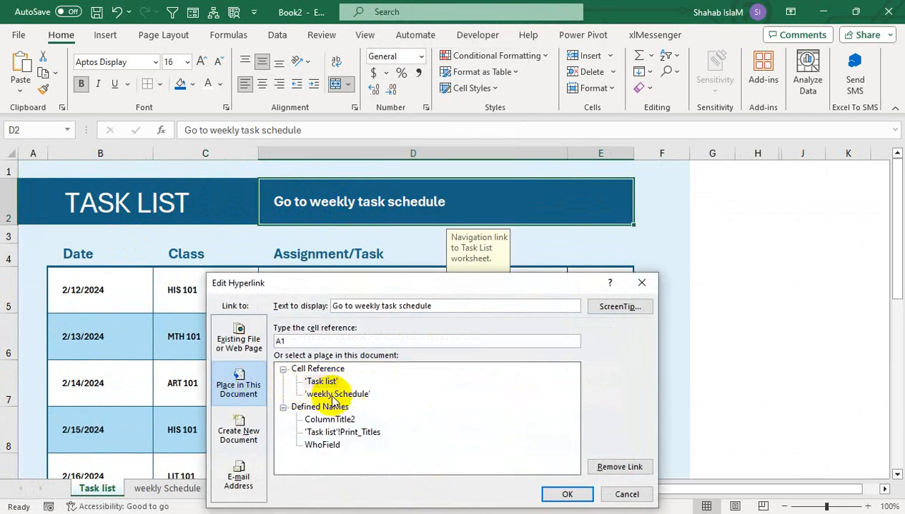
click(334, 394)
click(566, 494)
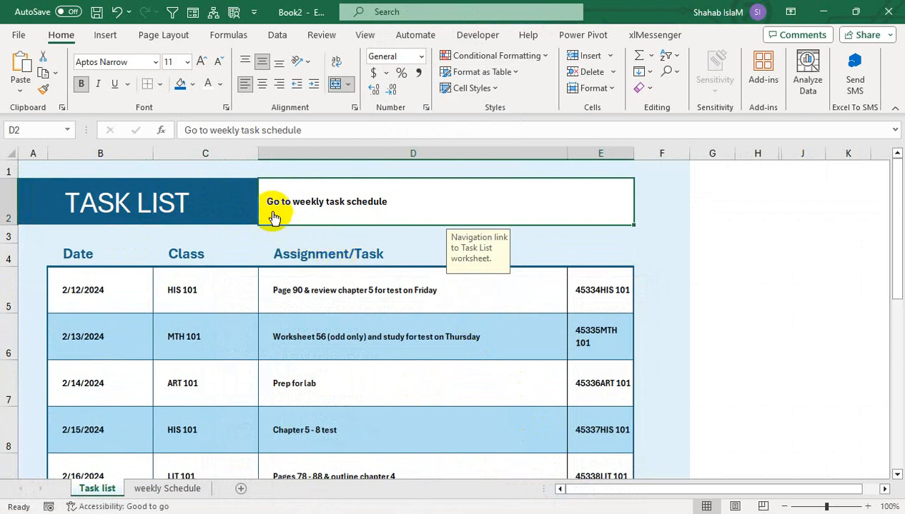
- Copy the TASK LIST title's formatting onto the Go to weekly task schedule link cell
click(193, 84)
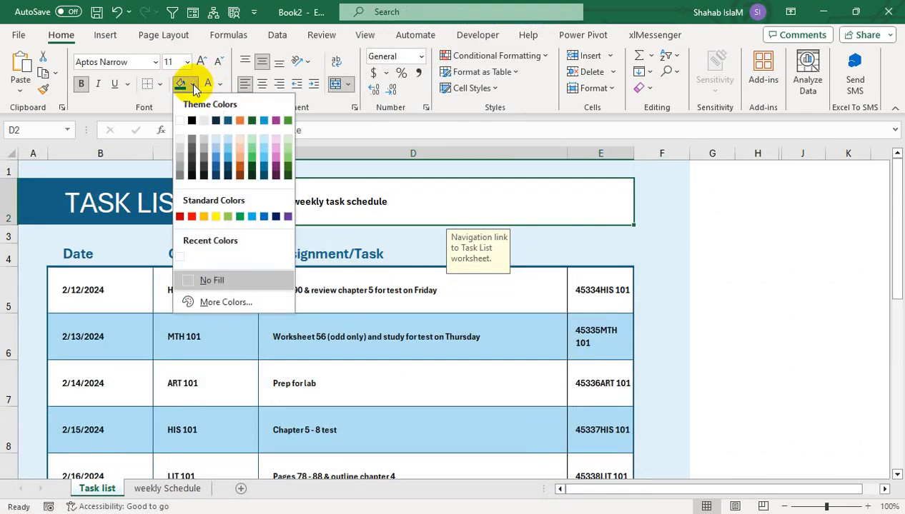
click(121, 203)
click(43, 90)
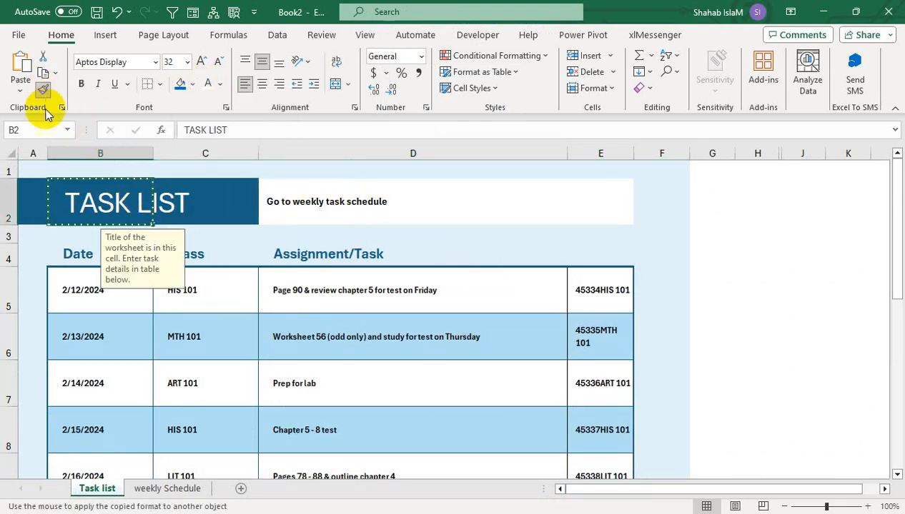
click(328, 218)
- Go to the weekly Schedule sheet and copy the WEEKLY TASK SCHDULE title's formatting onto the GOTO TASK LIST cell
click(331, 205)
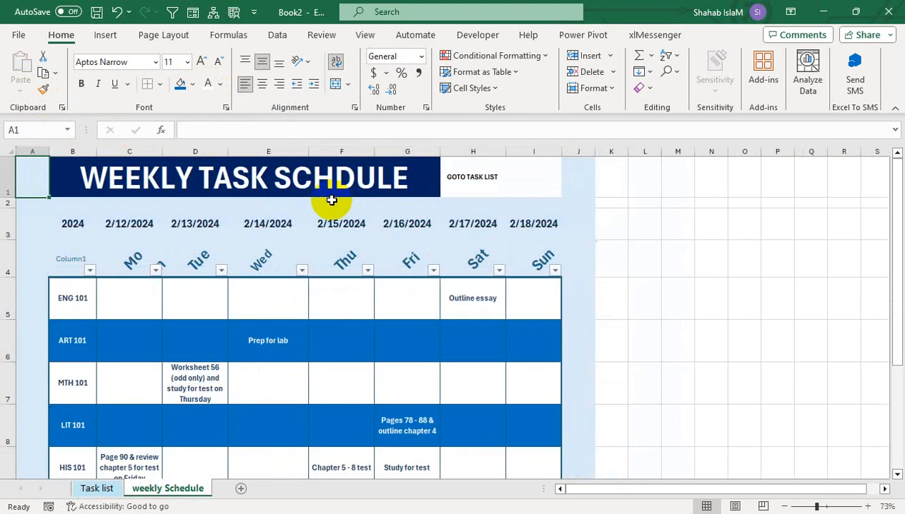
click(319, 177)
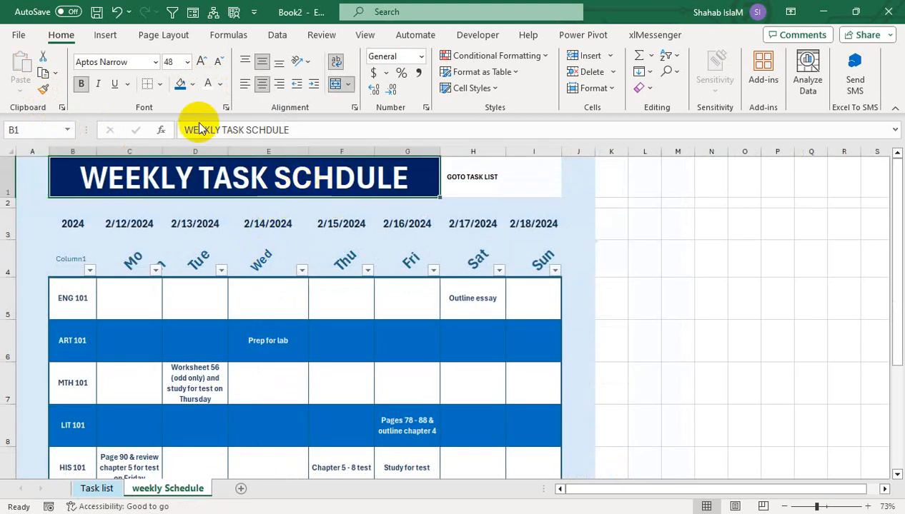
click(43, 89)
click(494, 183)
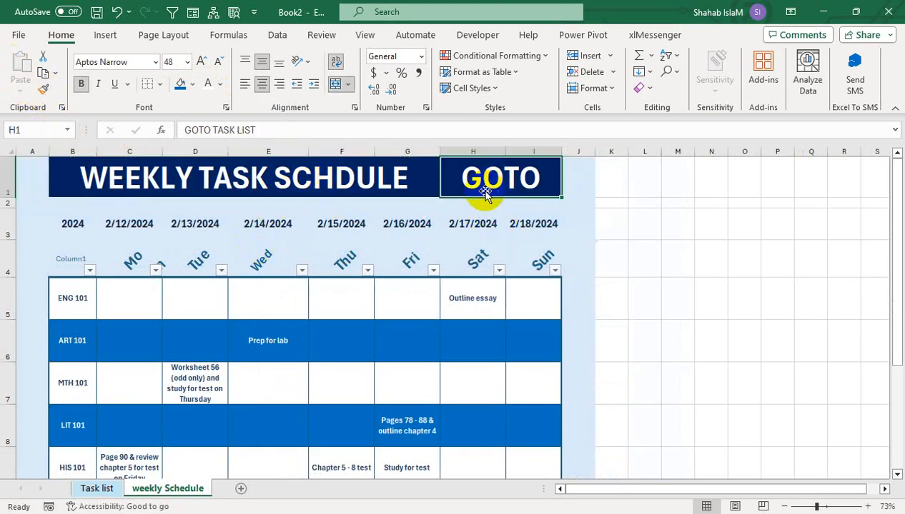
- Reduce the GOTO TASK LIST link's font size so the text fits on one line in its banner cell
click(219, 62)
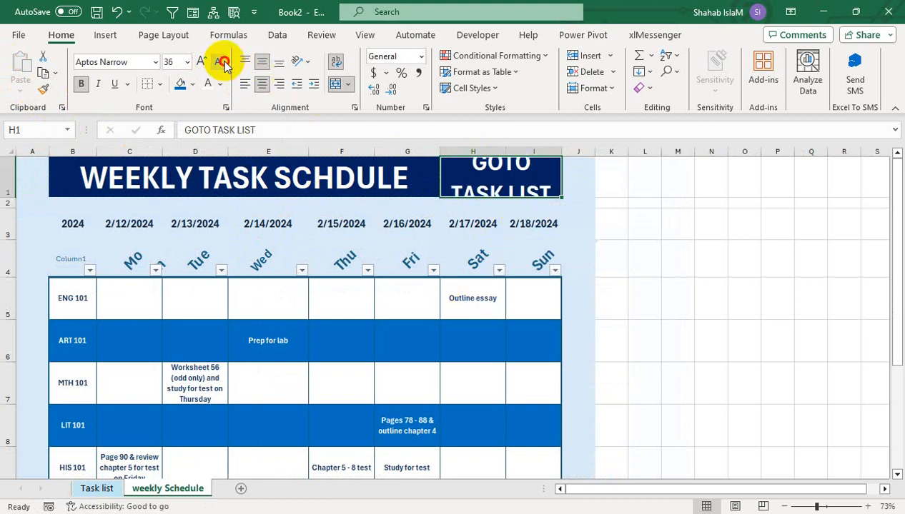
click(218, 62)
click(219, 61)
click(408, 272)
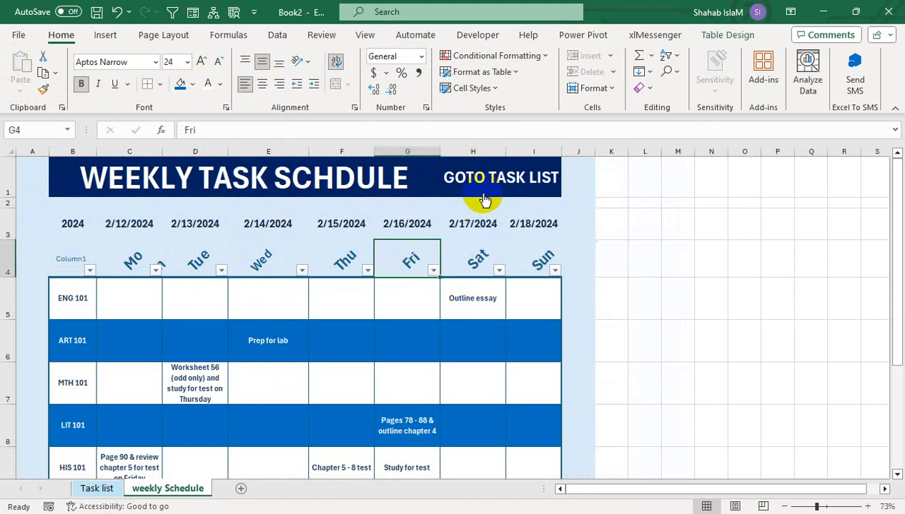
- Test the navigation links in both directions between the weekly Schedule and Task list sheets, finishing on the Task list
click(483, 194)
click(340, 364)
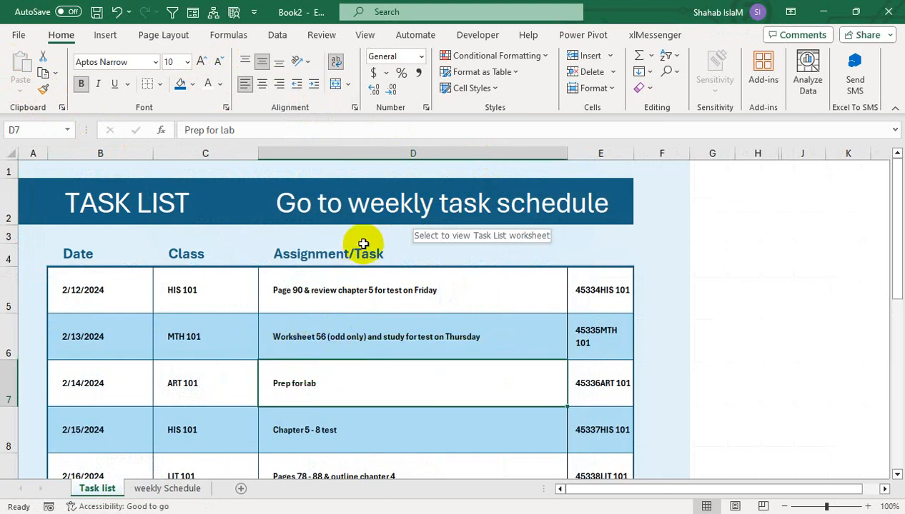
click(376, 209)
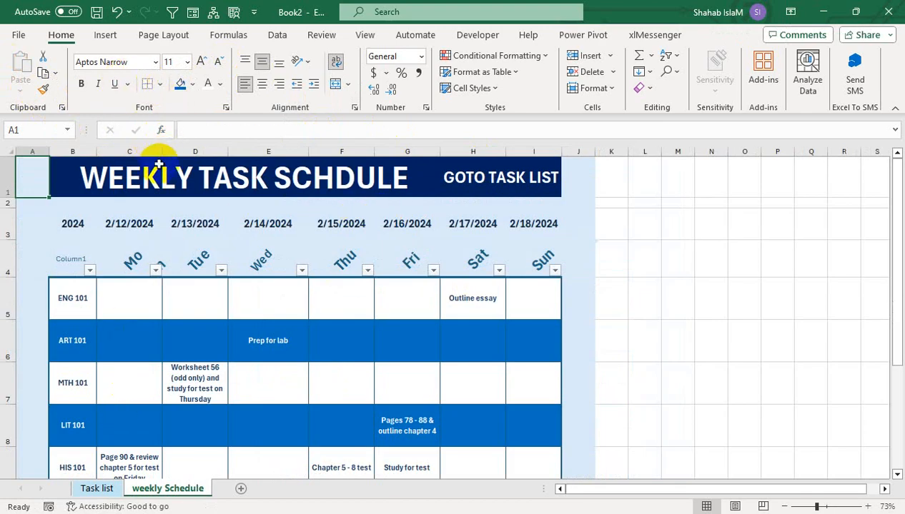
click(470, 183)
click(505, 214)
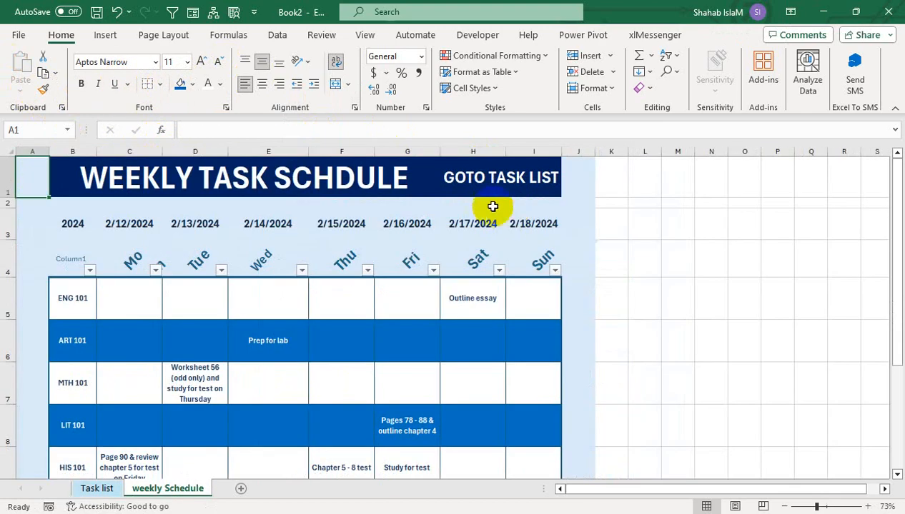
click(477, 194)
- Set the font size of the Go to weekly task schedule link in the Task list banner to 24
right_click(475, 197)
key(Escape)
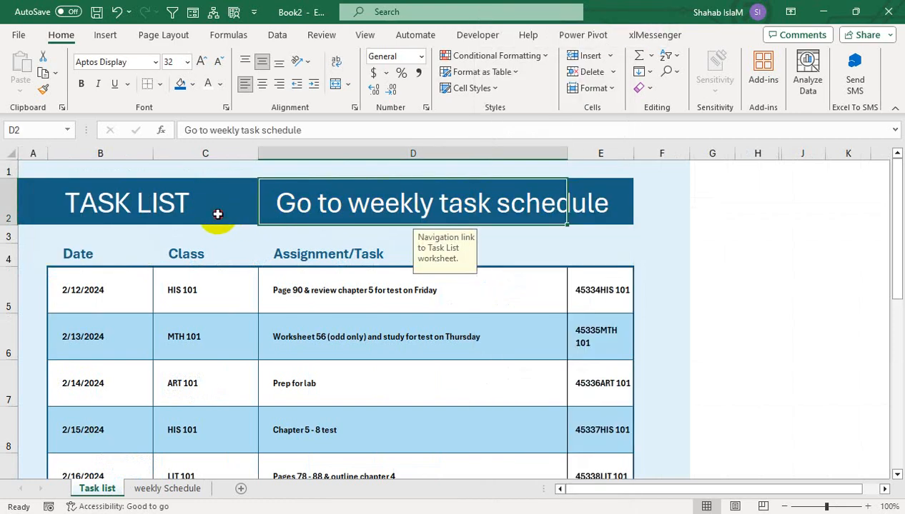
click(215, 62)
click(215, 62)
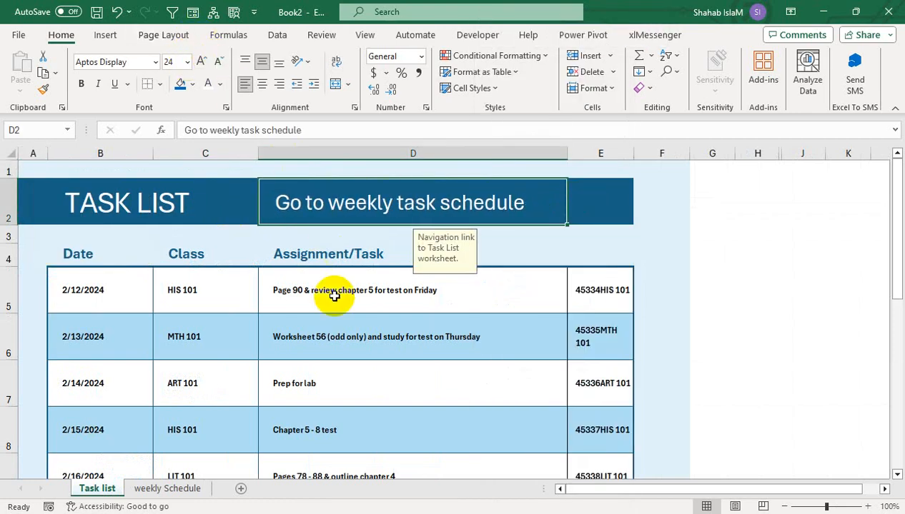
click(337, 330)
- Draw a rectangle about 1.18" high by 0.72" wide over the Task list banner's right end and tilt it counter-clockwise
click(107, 37)
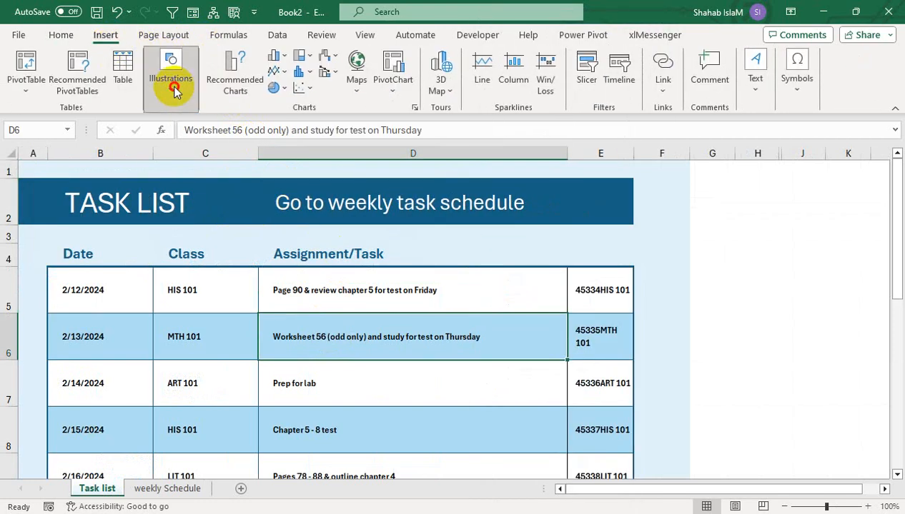
click(171, 68)
click(165, 152)
click(197, 156)
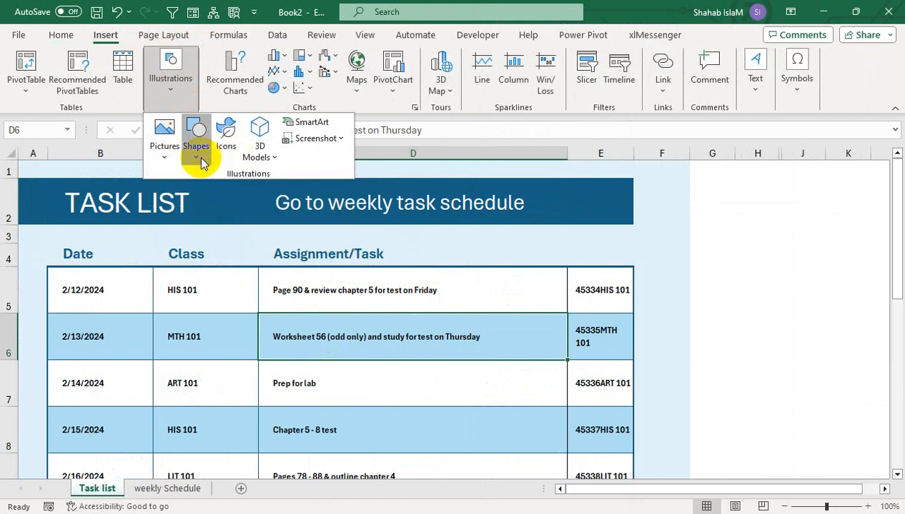
click(232, 197)
drag(544, 172, 594, 252)
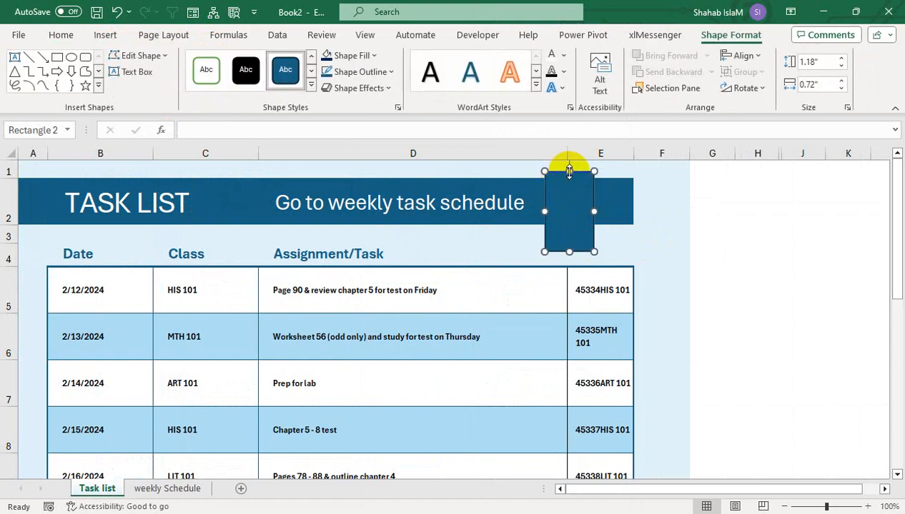
drag(561, 173, 551, 193)
drag(573, 226, 581, 189)
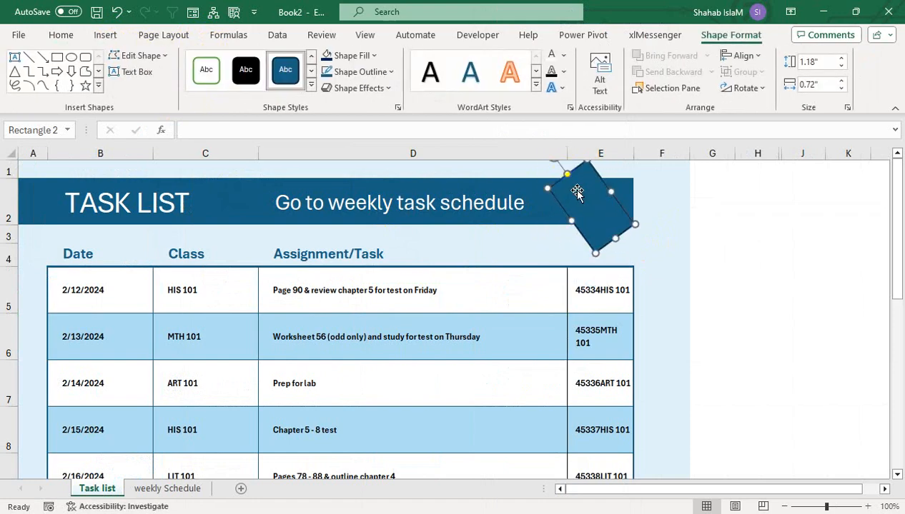
- Give the tilted rectangle over the Task list banner a light blue fill and no outline
click(347, 55)
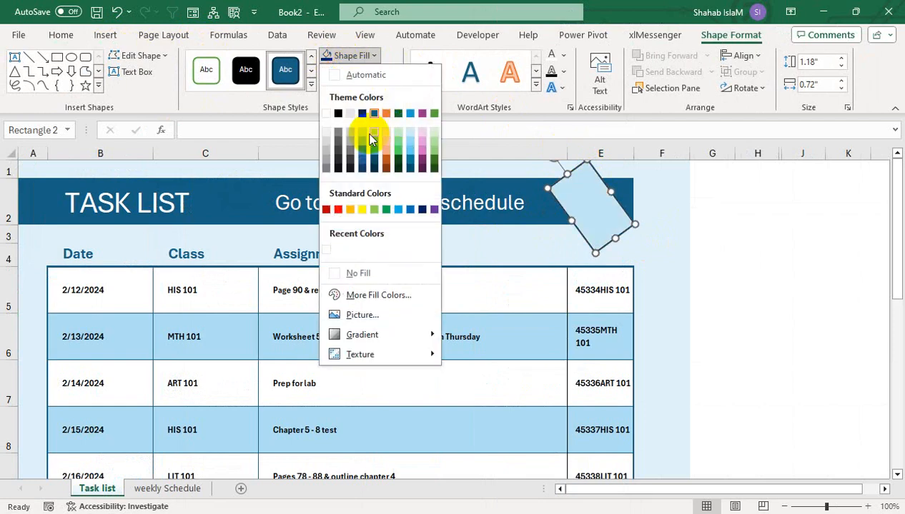
click(373, 138)
click(361, 71)
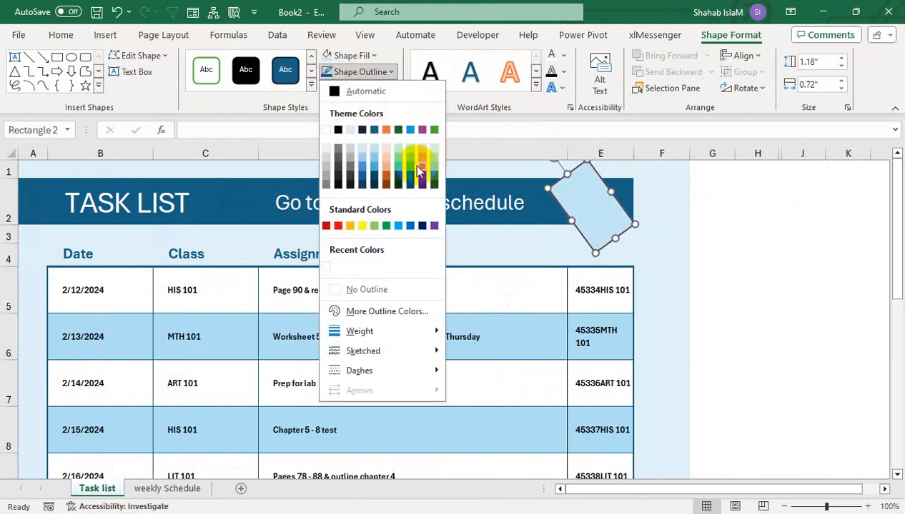
click(355, 293)
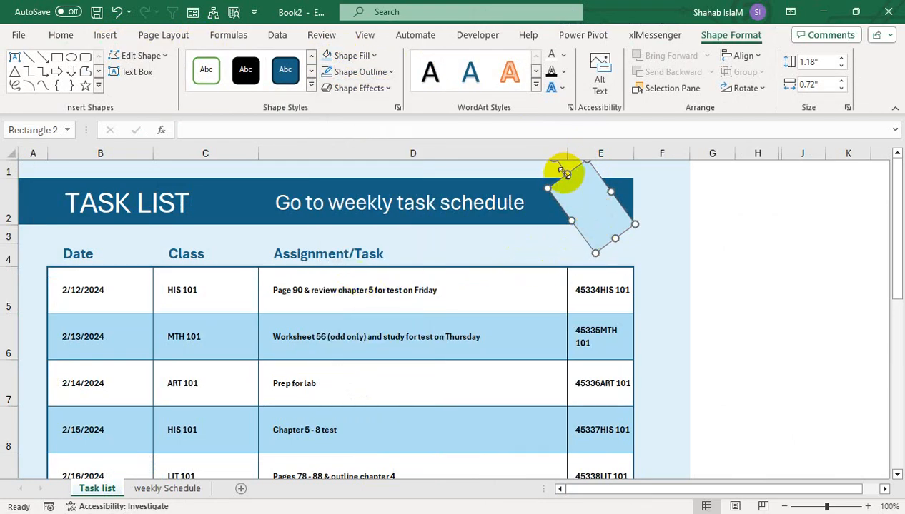
- Reshape the tilted rectangle into a narrower, longer strip and position it across the end of the Task list banner
drag(566, 174, 539, 153)
drag(594, 199, 635, 206)
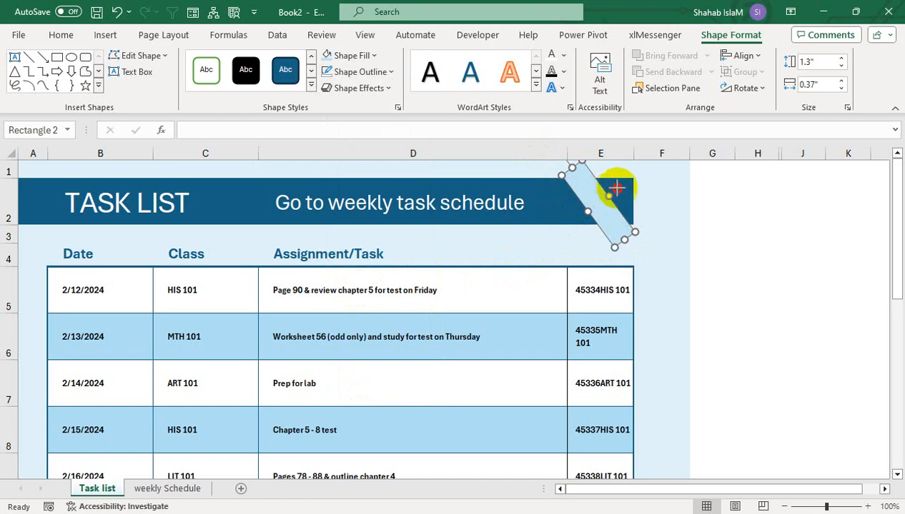
click(684, 237)
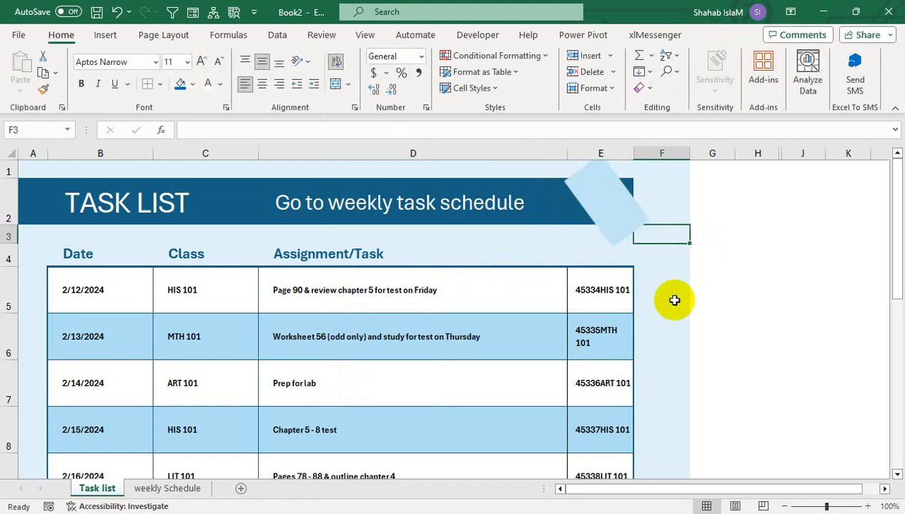
click(636, 213)
- On the weekly Schedule sheet, draw a rectangle about 0.81" high by 0.9" wide over the banner's right end and tilt it
click(147, 489)
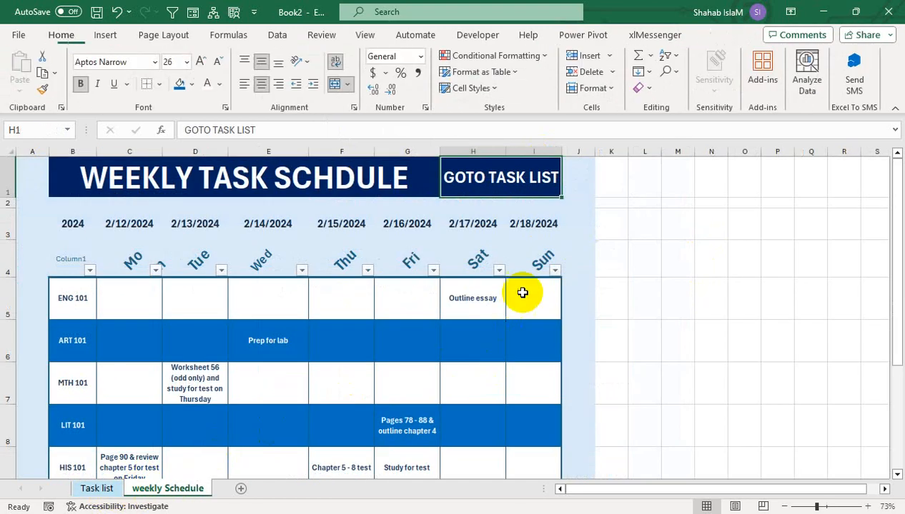
click(105, 35)
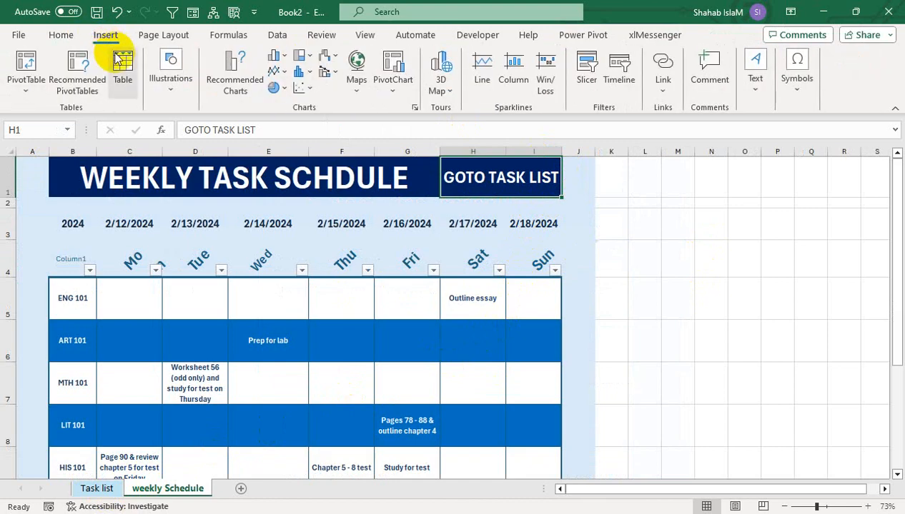
click(169, 84)
click(196, 142)
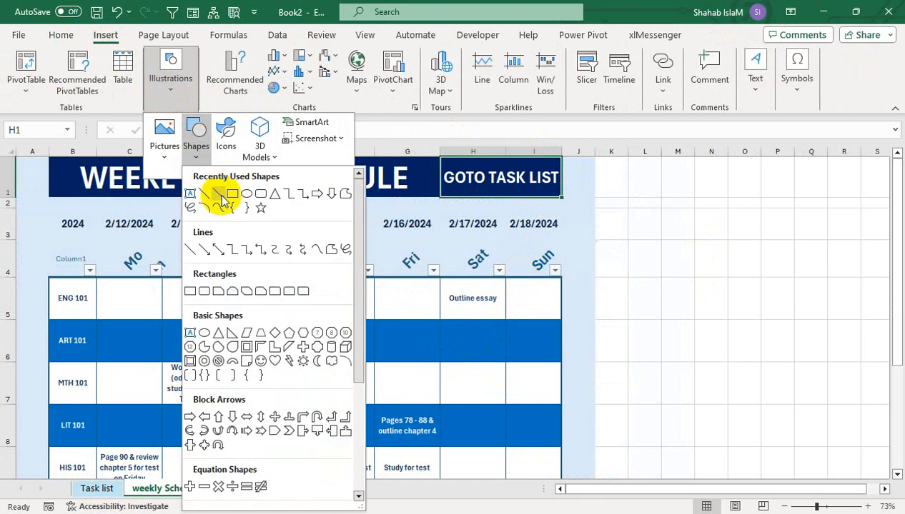
click(221, 195)
drag(594, 161, 548, 204)
drag(564, 172, 591, 188)
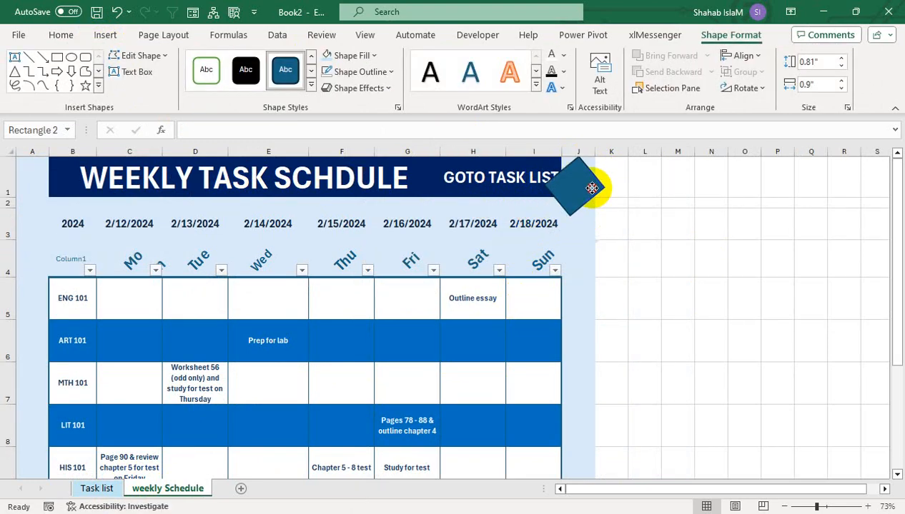
- Insert a blank row above the weekly schedule banner and test the links to the Task list and back
click(6, 161)
key(ctrl+shift+plus)
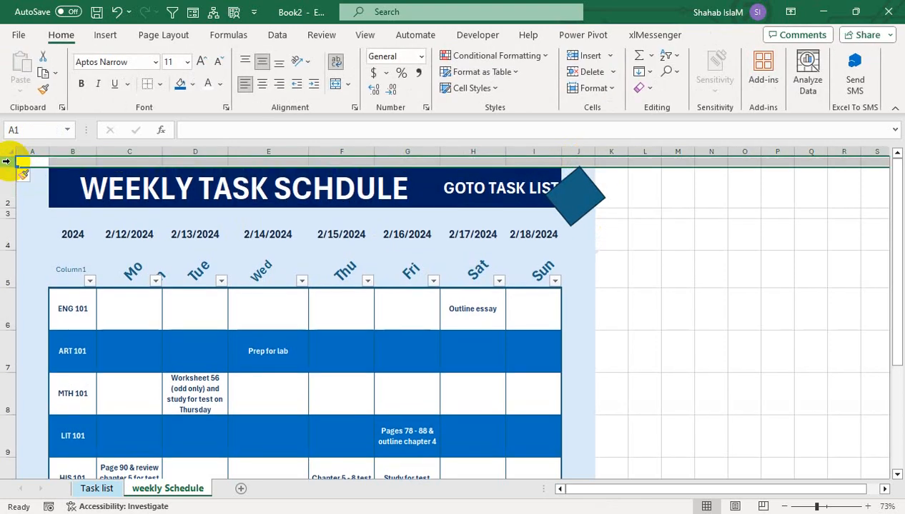
click(457, 188)
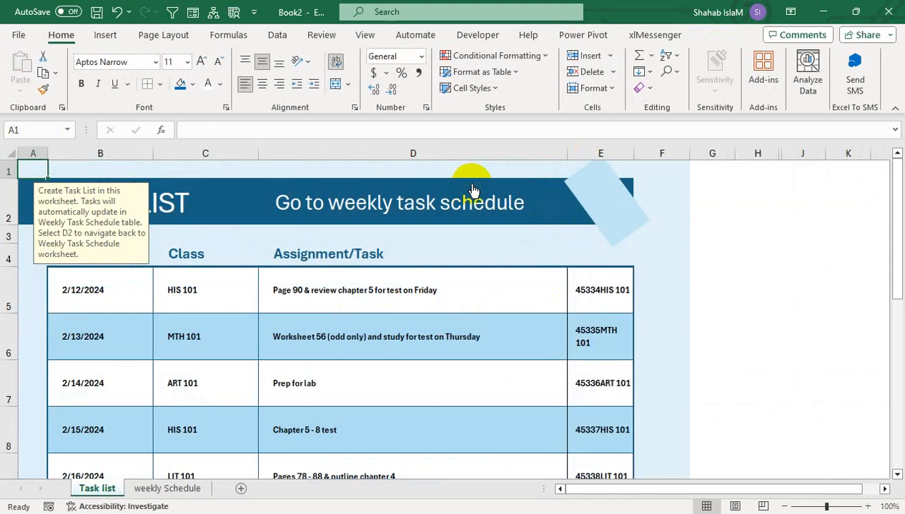
click(441, 216)
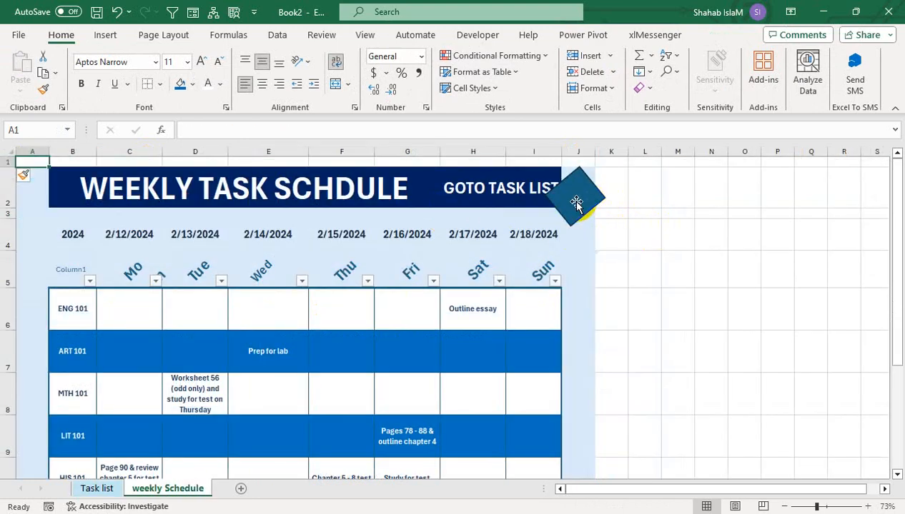
- Shift the tilted rectangle up along the schedule banner's end and give it a light blue fill with no outline
click(580, 190)
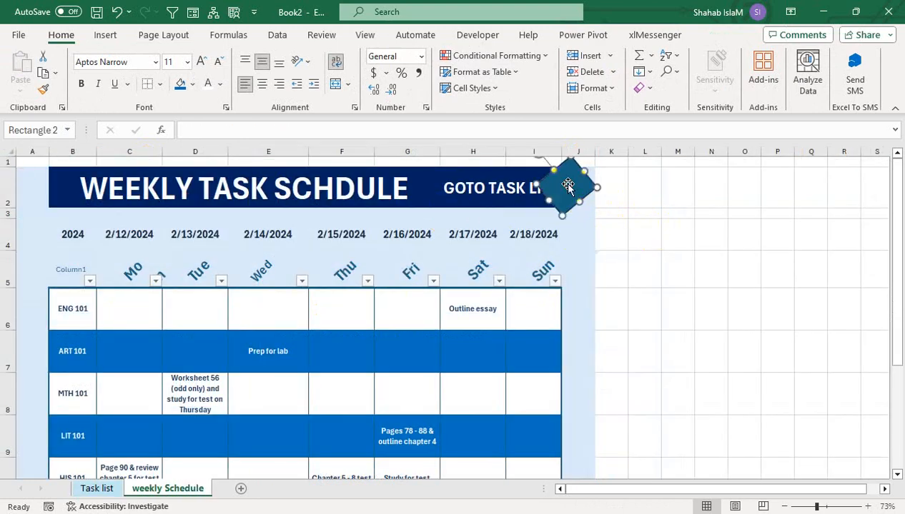
click(590, 179)
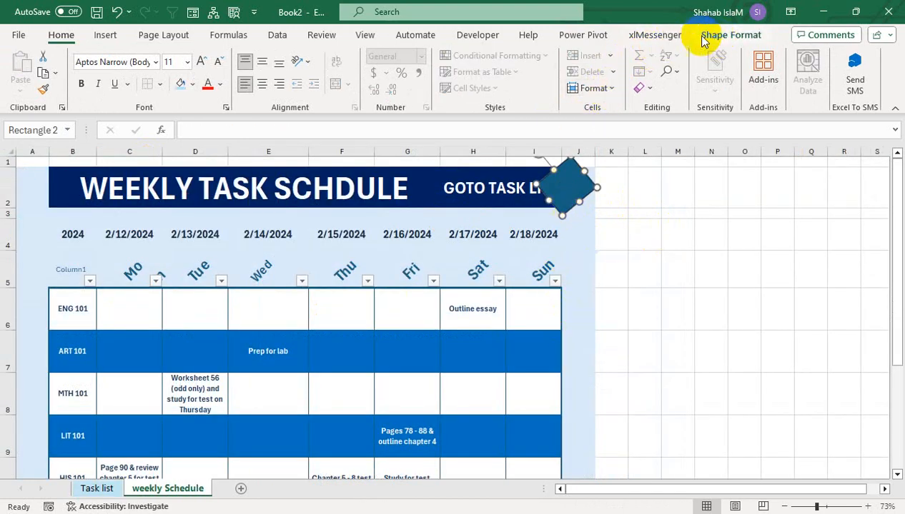
click(730, 35)
click(327, 56)
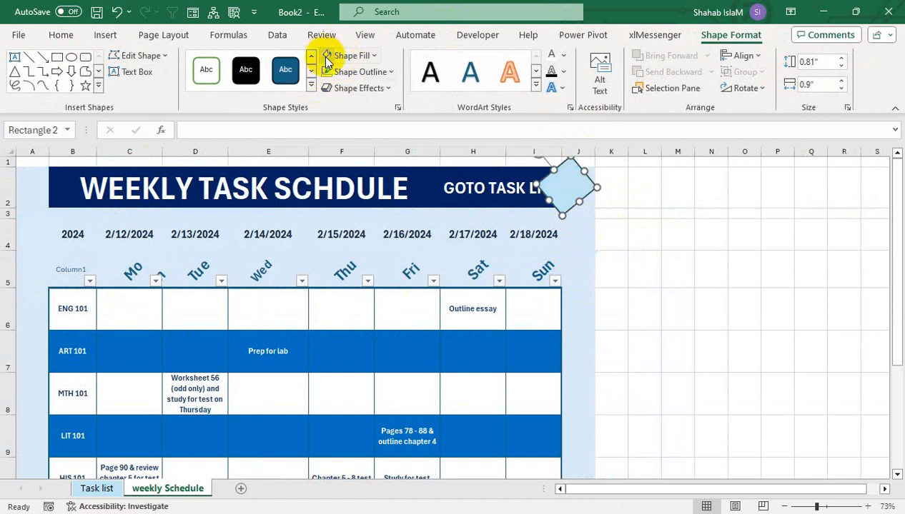
click(372, 71)
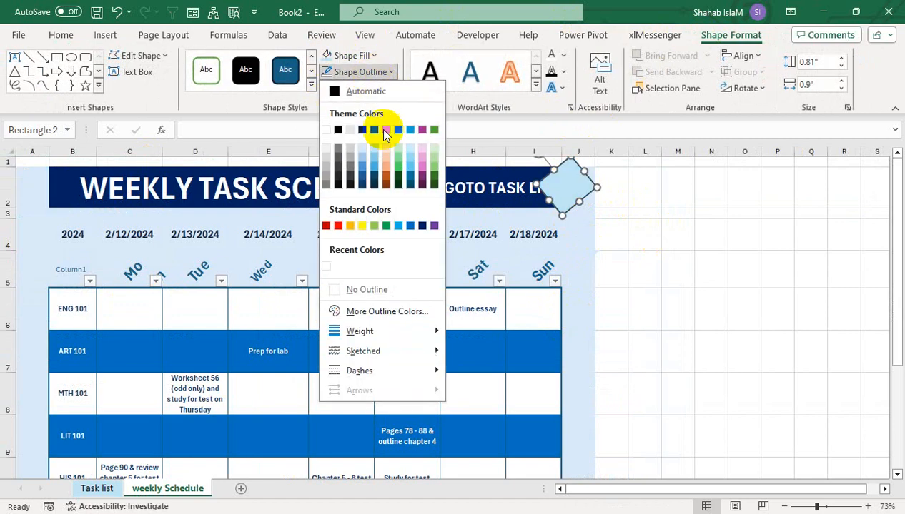
click(361, 292)
click(572, 357)
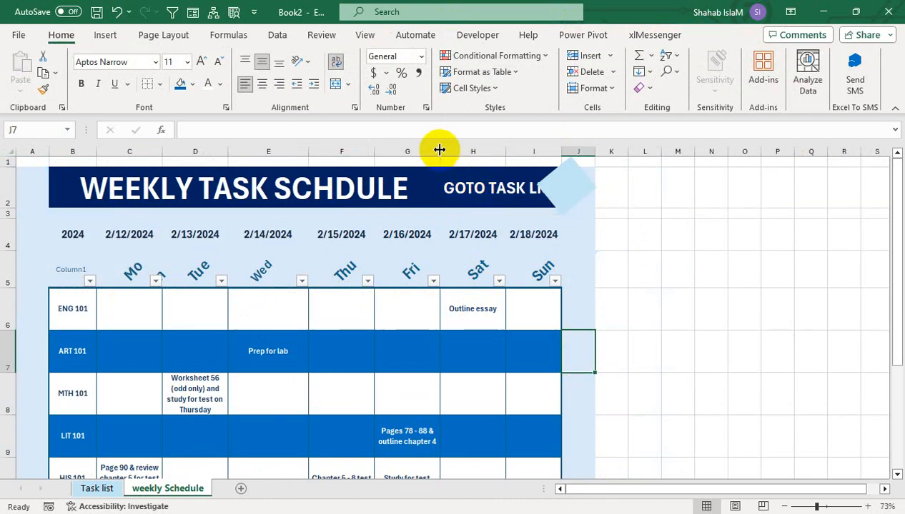
- Retest the links between both sheets and fill A1:J1 above the schedule banner with the light blue background color
click(460, 201)
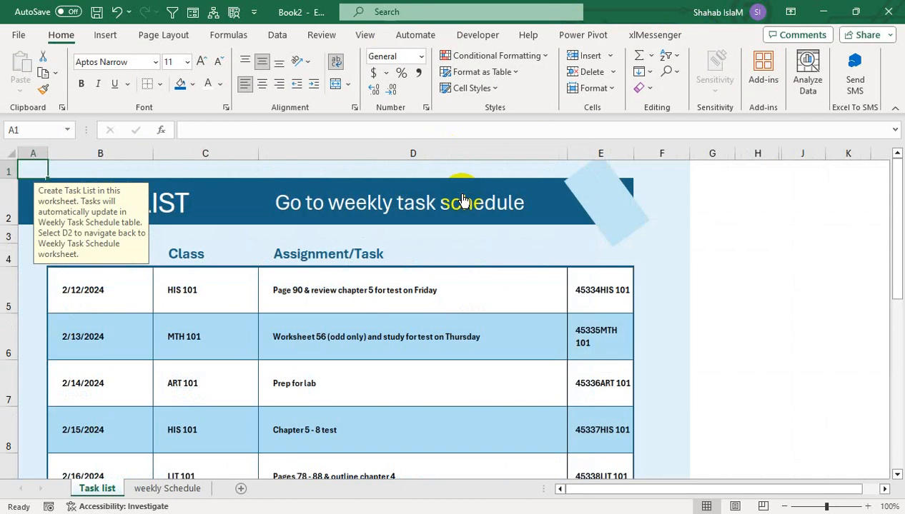
click(331, 216)
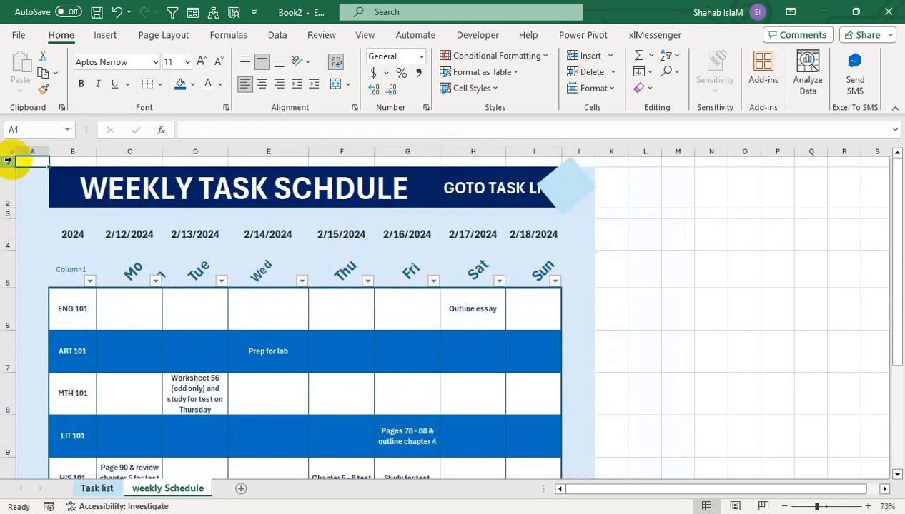
drag(18, 163, 574, 161)
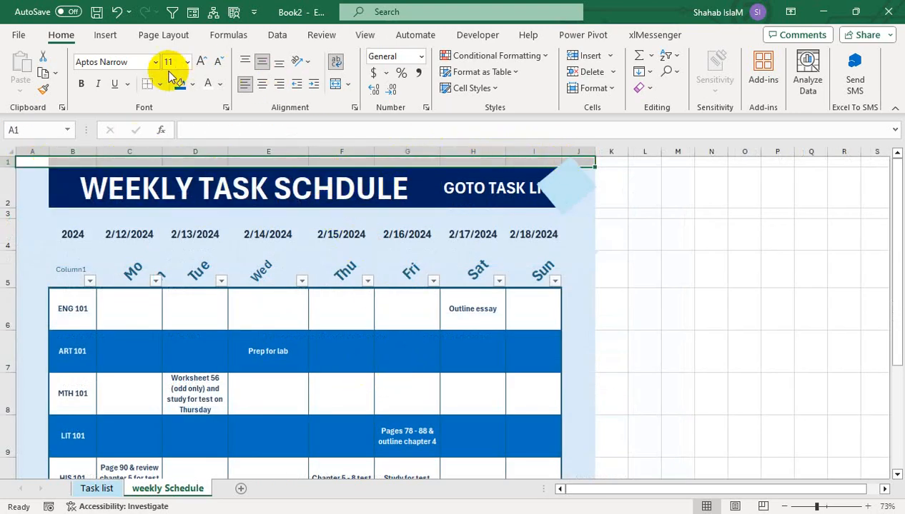
click(192, 84)
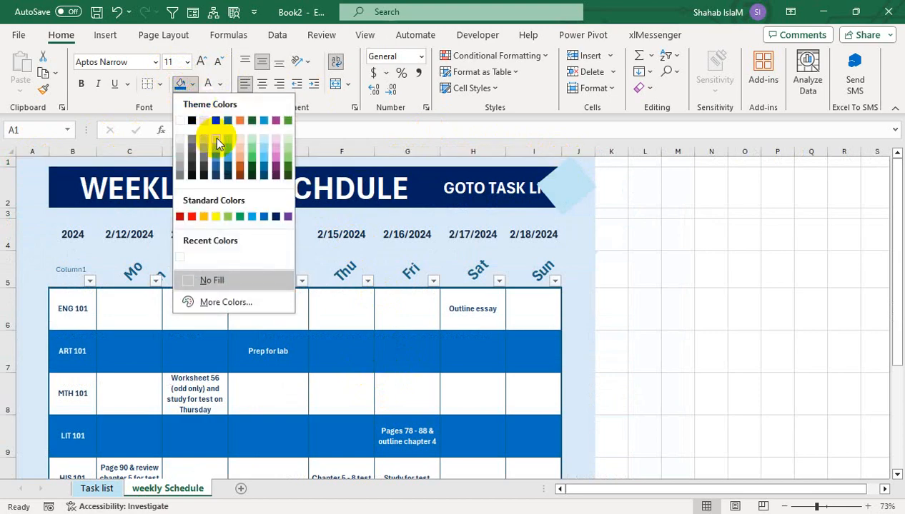
click(323, 395)
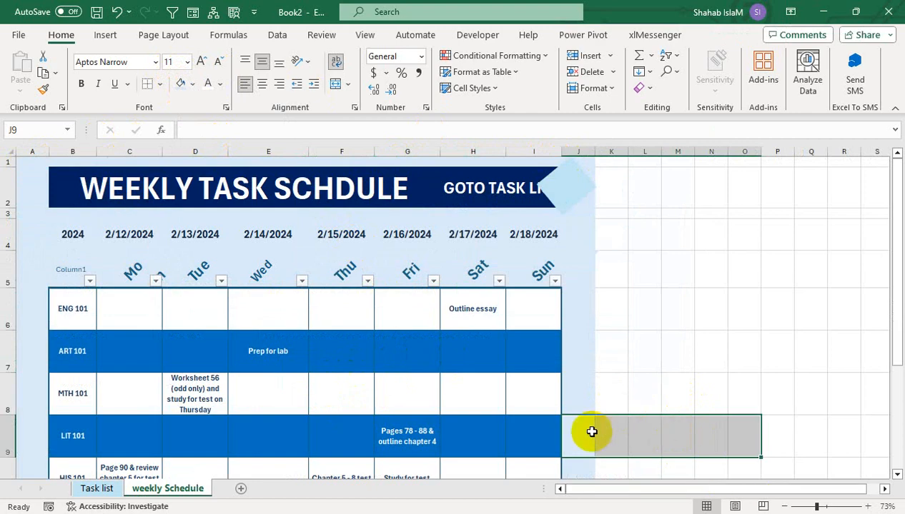
- Merge and center K9:O9 beside the schedule as a dark blue label cell reading SCHDULE START DATE
drag(601, 434, 744, 441)
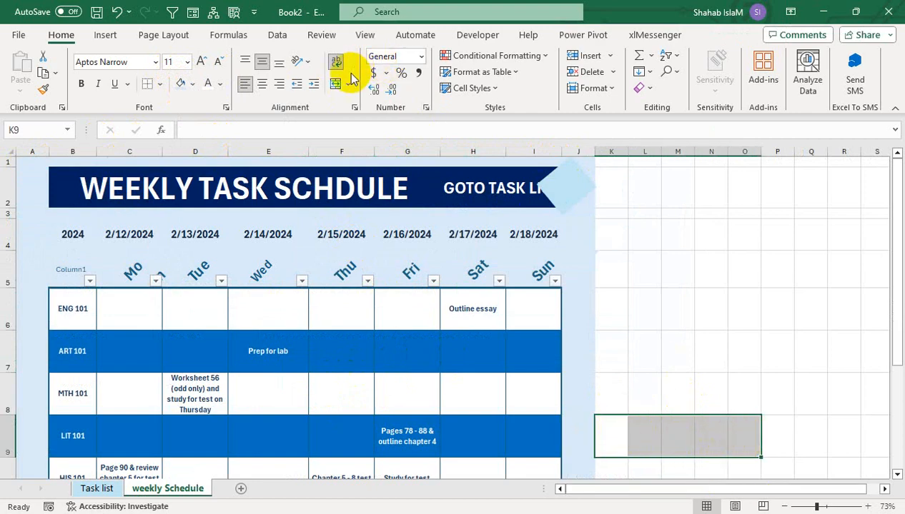
click(333, 85)
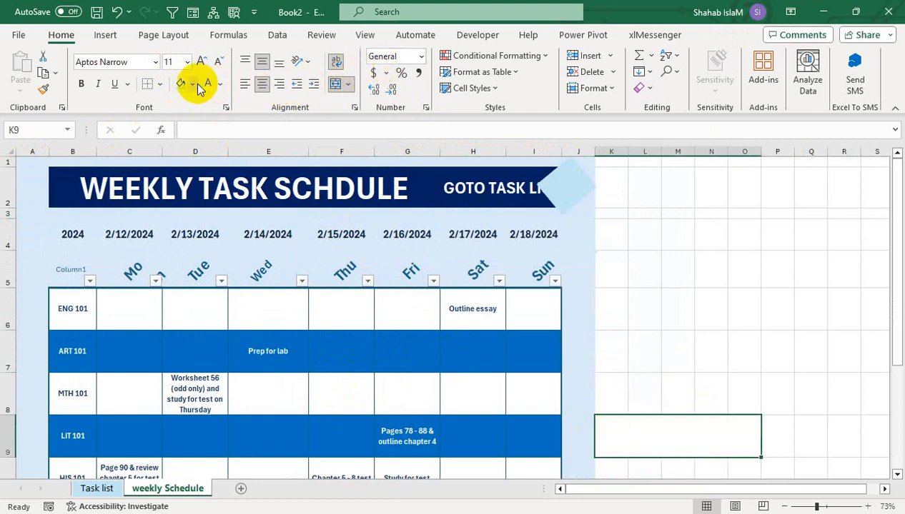
click(195, 84)
click(275, 213)
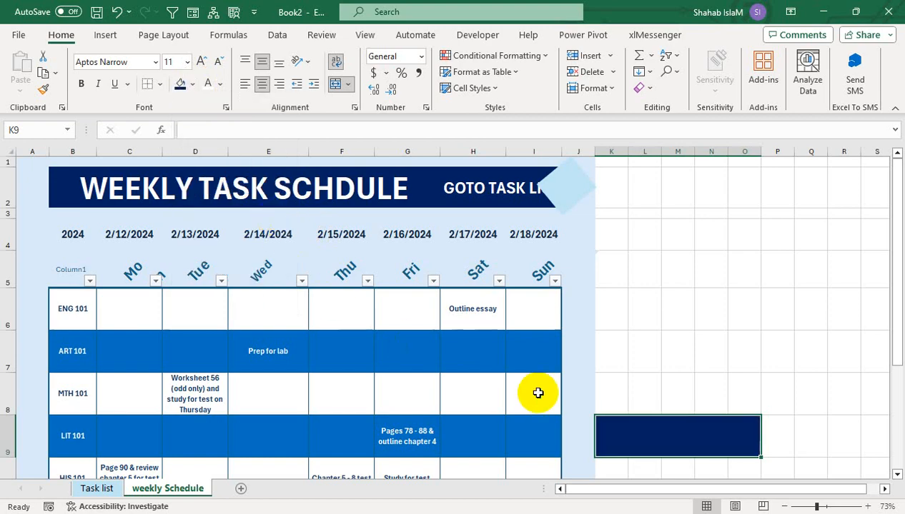
text(SCHDULE START DATE)
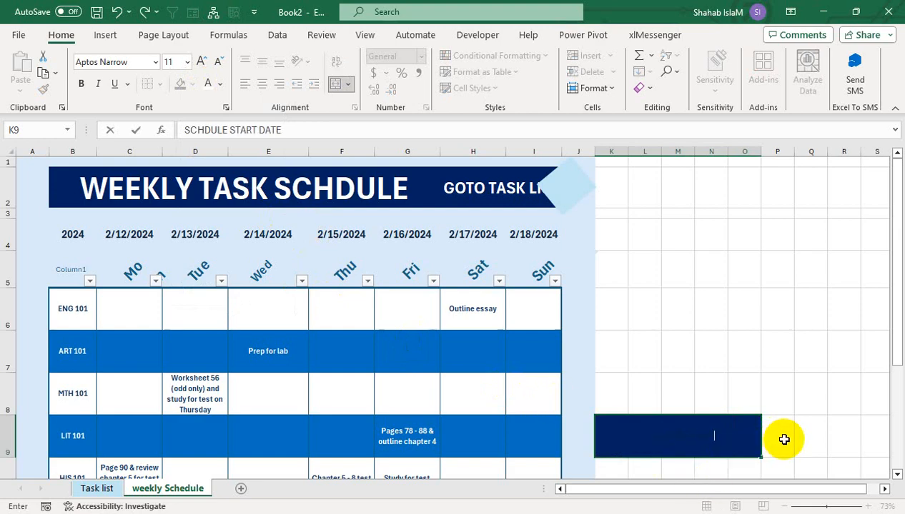
- Merge and center P9:R9 next to the start date label and enter =TODAY() in it
drag(784, 440, 847, 438)
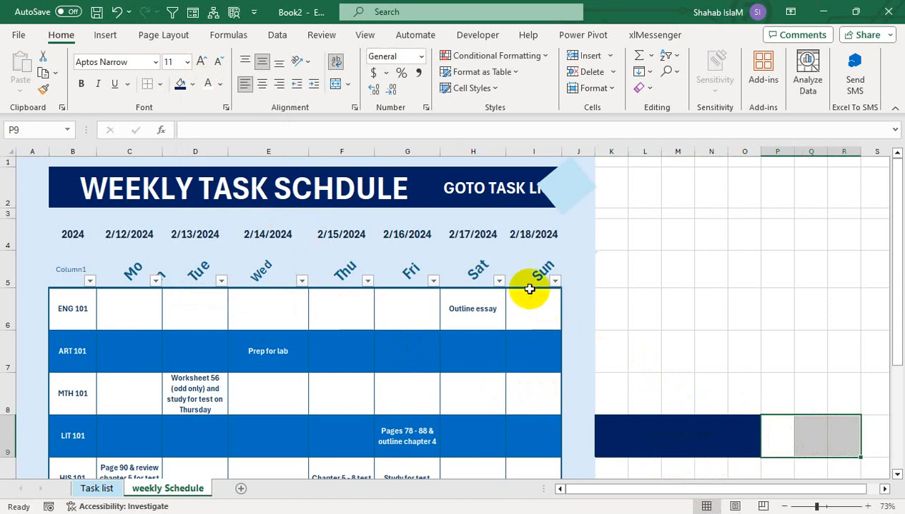
click(335, 83)
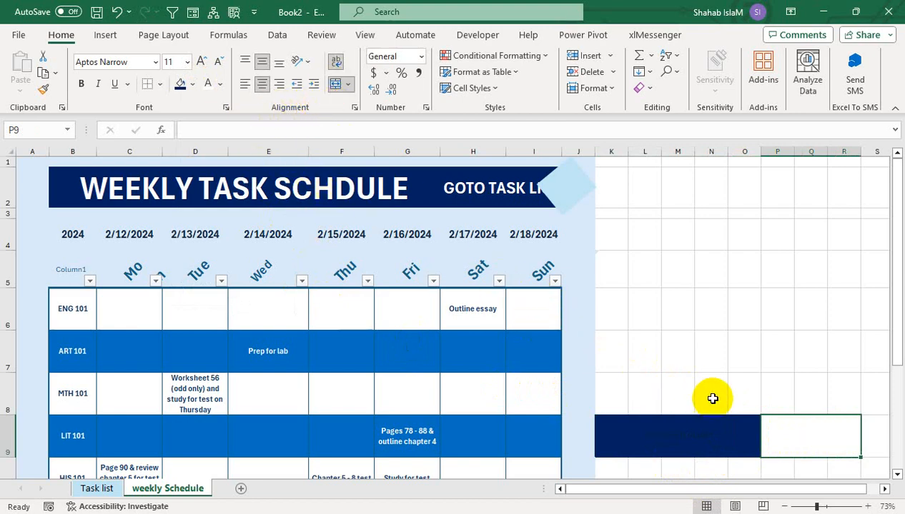
text(=TODAY)
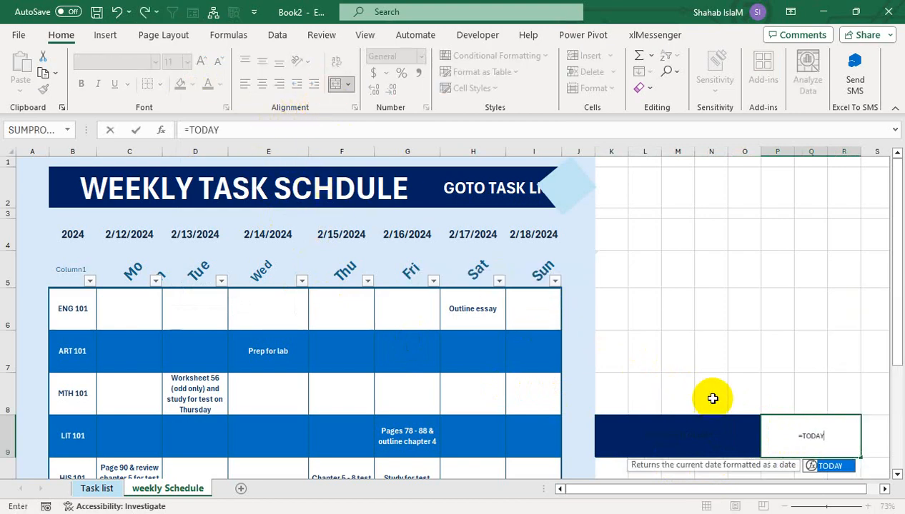
text(()
key(Return)
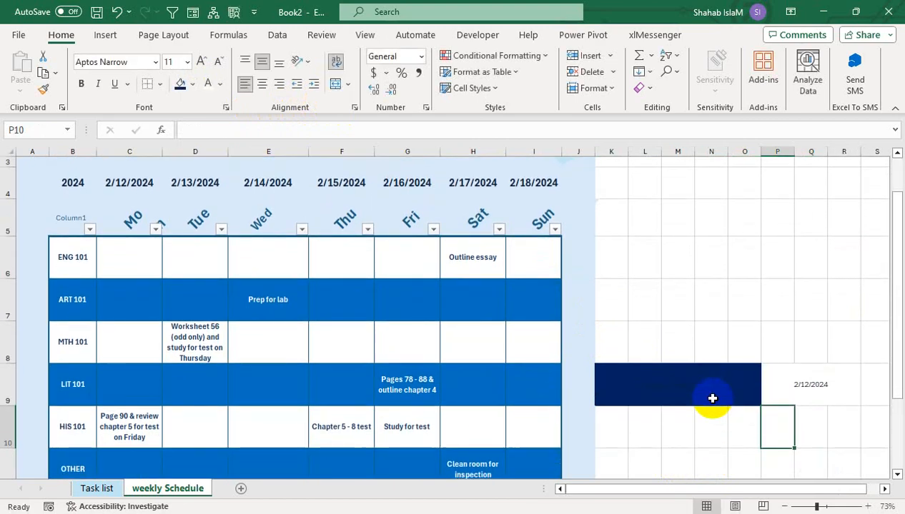
- Check the existing date formula in cell C13 below the weekly schedule table
click(127, 458)
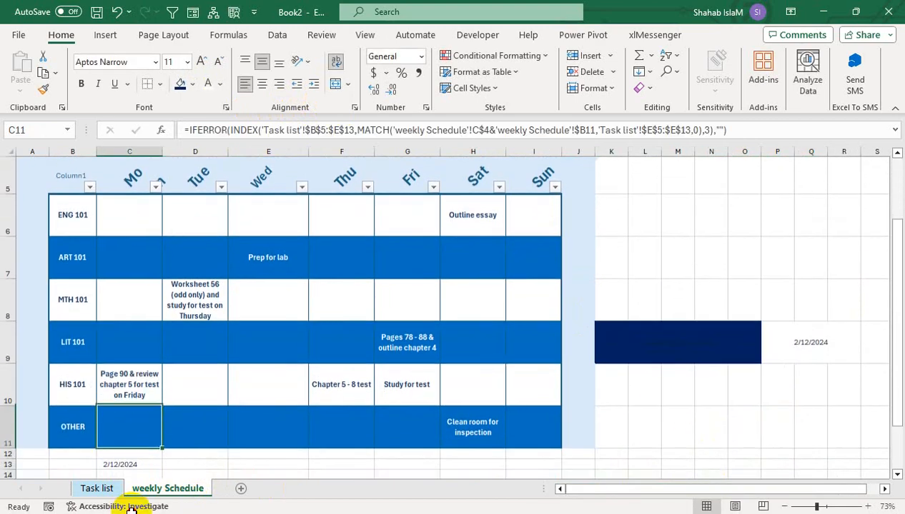
click(115, 462)
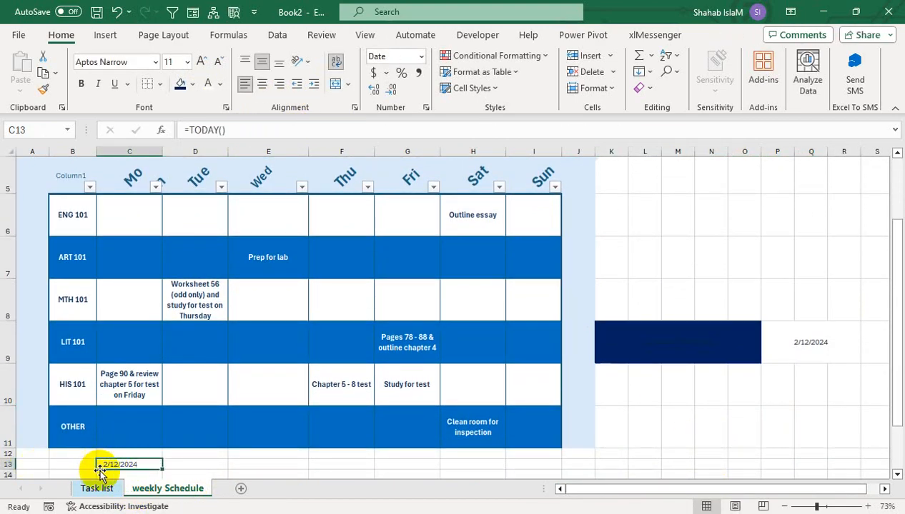
drag(895, 335, 897, 252)
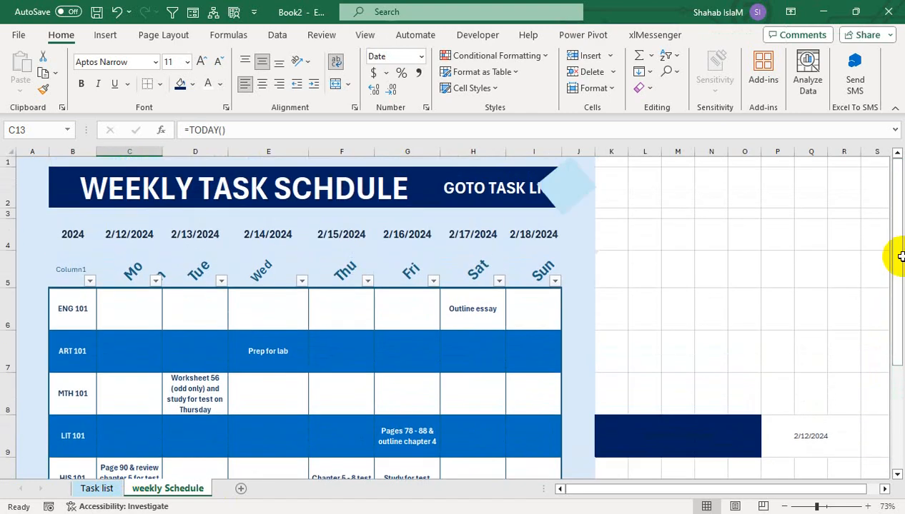
- Format the date in merged cell P9:R9 with a dark blue fill, white text and font size 18
click(793, 434)
click(183, 84)
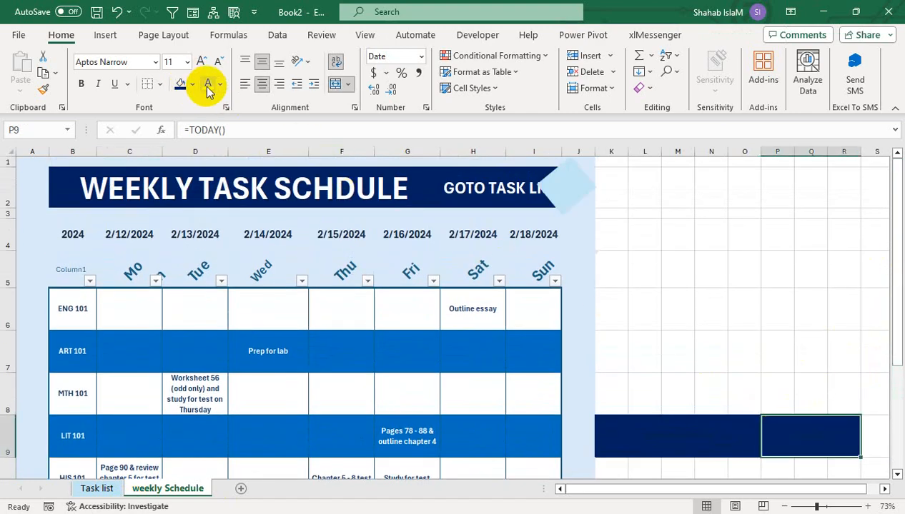
click(208, 84)
click(201, 62)
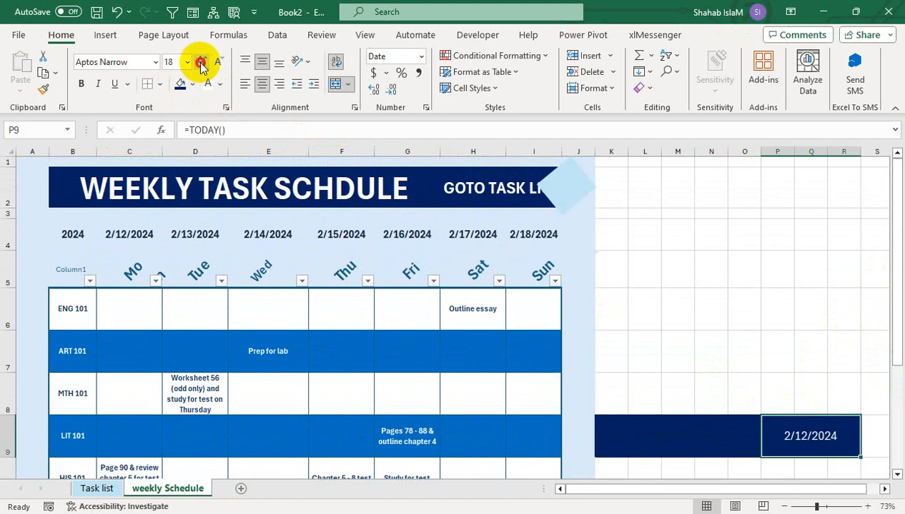
- Format the SCHDULE START DATE label in K9:O9 with white text at font size 24
click(678, 436)
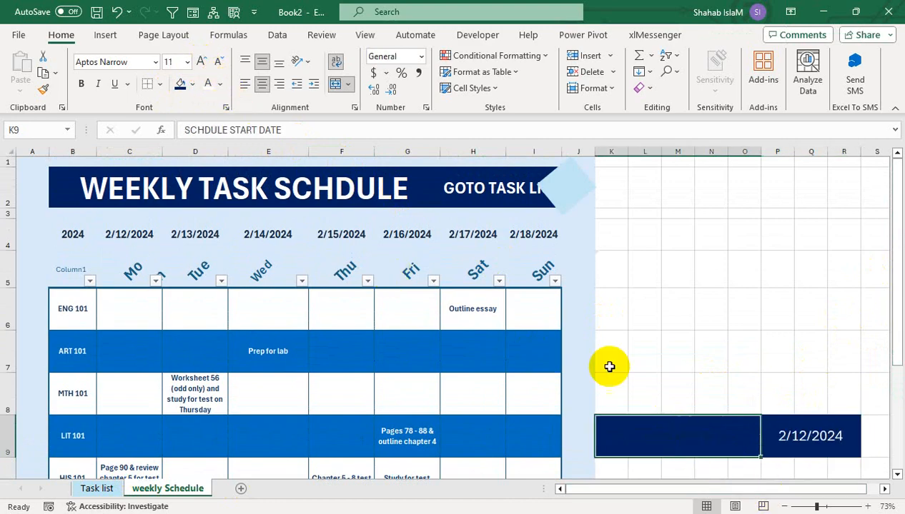
click(208, 84)
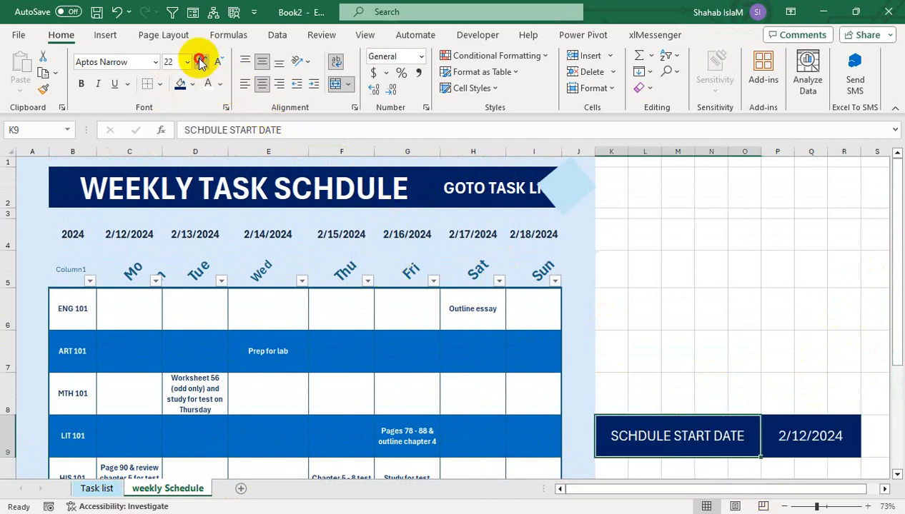
click(202, 62)
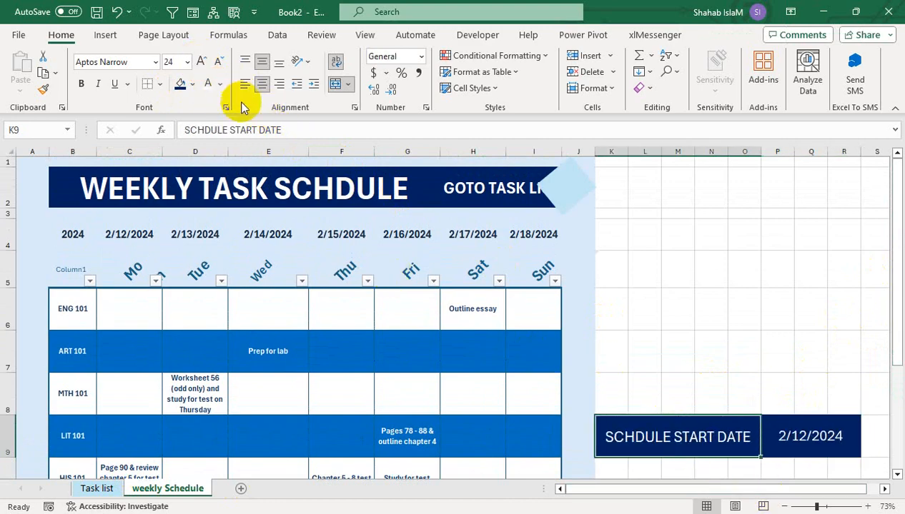
- Place a copy of the light blue diamond at the right end of the start date banner and left-align the date in P9:R9
click(551, 188)
drag(551, 186, 854, 438)
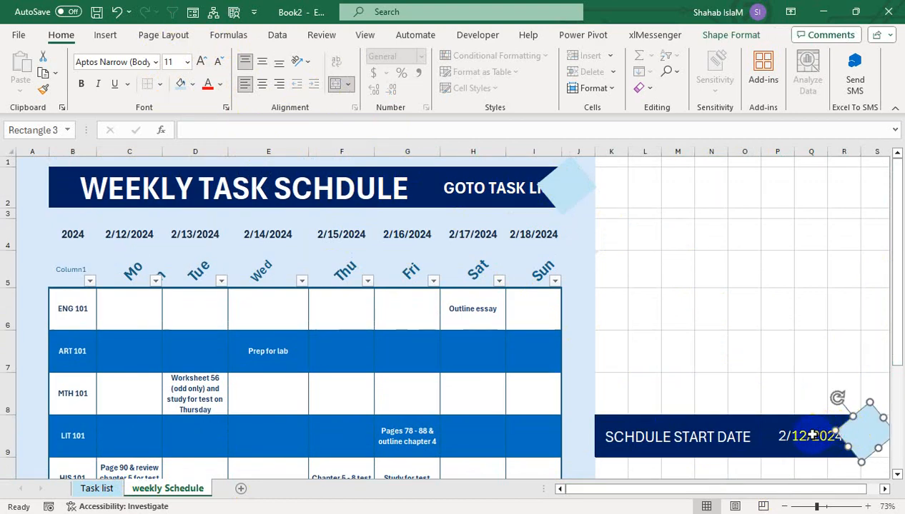
click(801, 432)
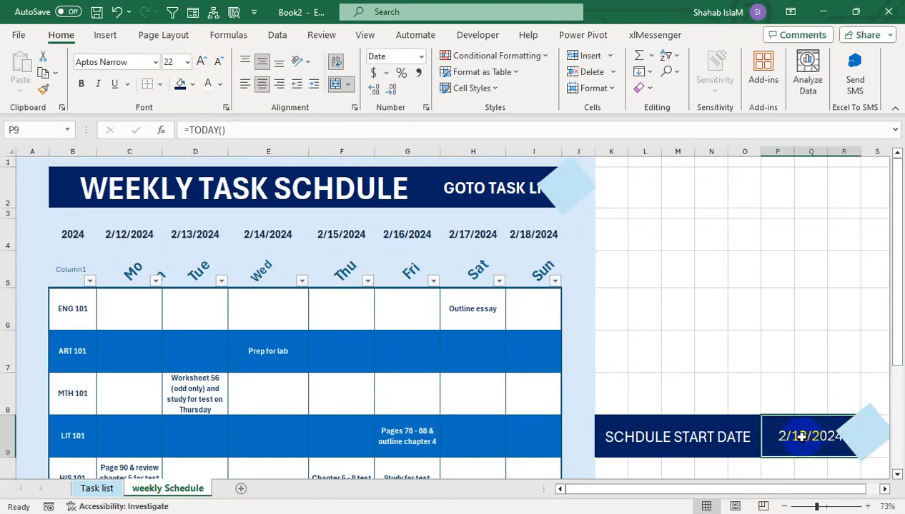
click(245, 83)
click(337, 394)
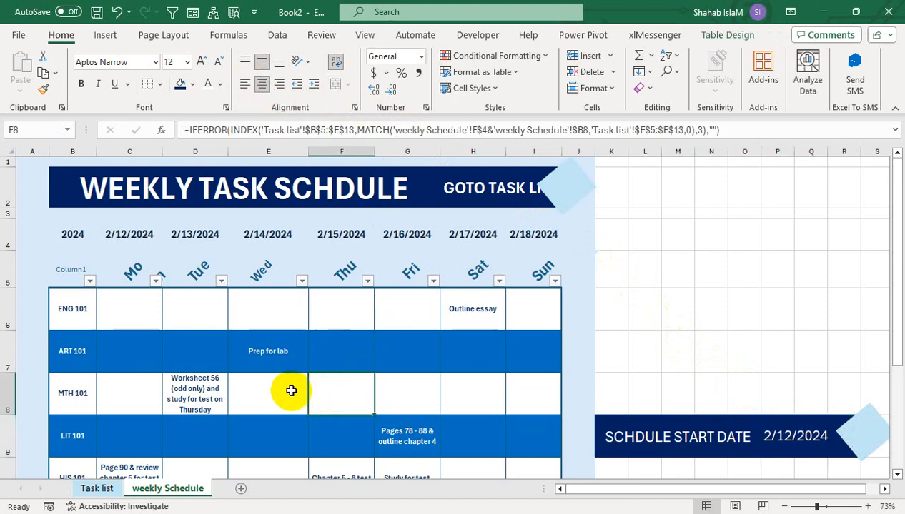
- Fill the area beside the schedule, from K1 across to column S and down past row 9, with the light blue background color
mouse_move(606, 166)
mouse_down()
mouse_move(773, 295)
mouse_move(844, 408)
mouse_move(862, 455)
mouse_move(854, 466)
mouse_up()
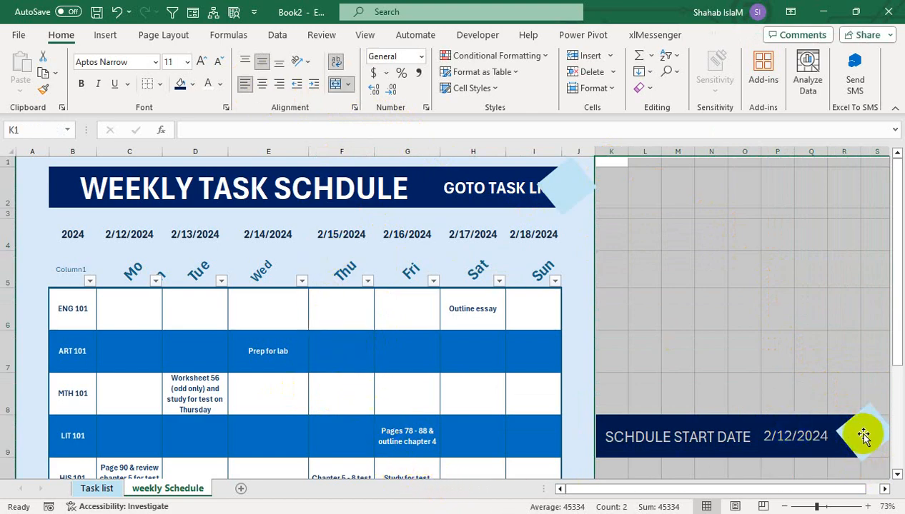
click(192, 85)
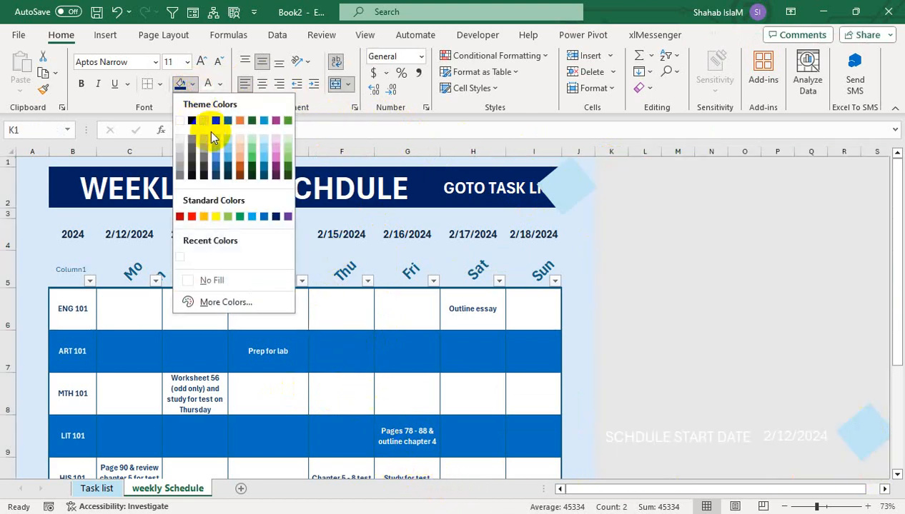
click(213, 135)
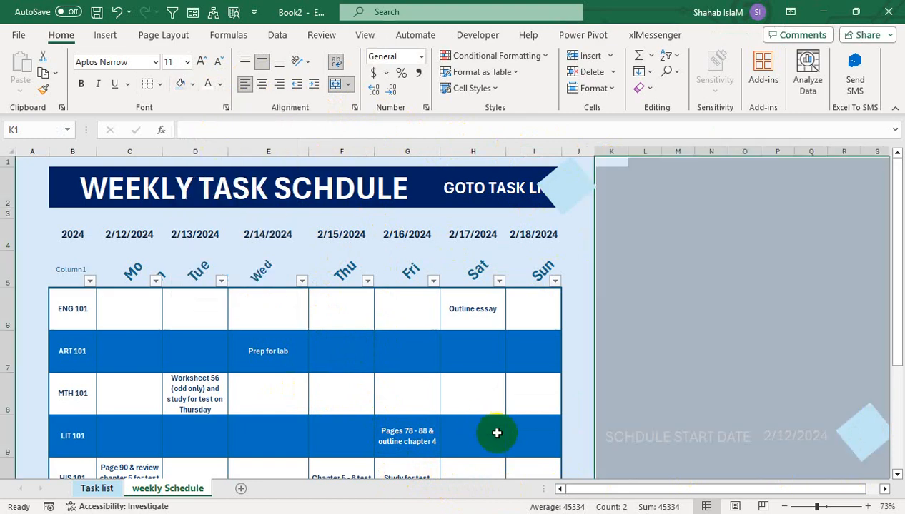
- Fill J9:R9 with dark blue as the start date banner and nudge the diamond at its right end slightly downward
drag(586, 433, 773, 434)
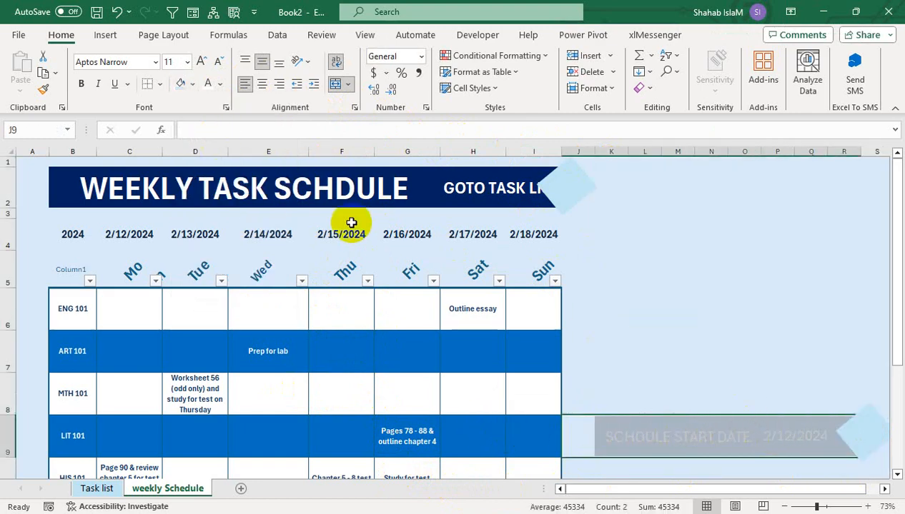
click(192, 84)
click(273, 209)
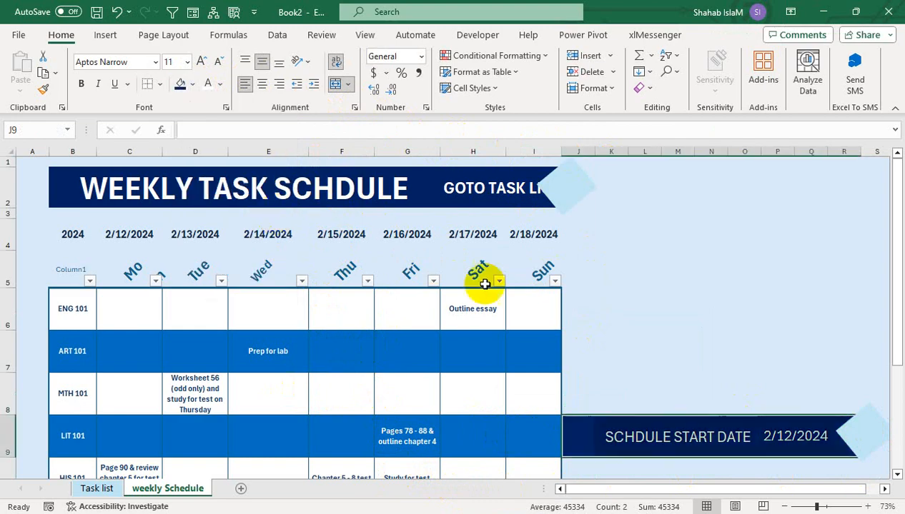
click(672, 328)
click(862, 437)
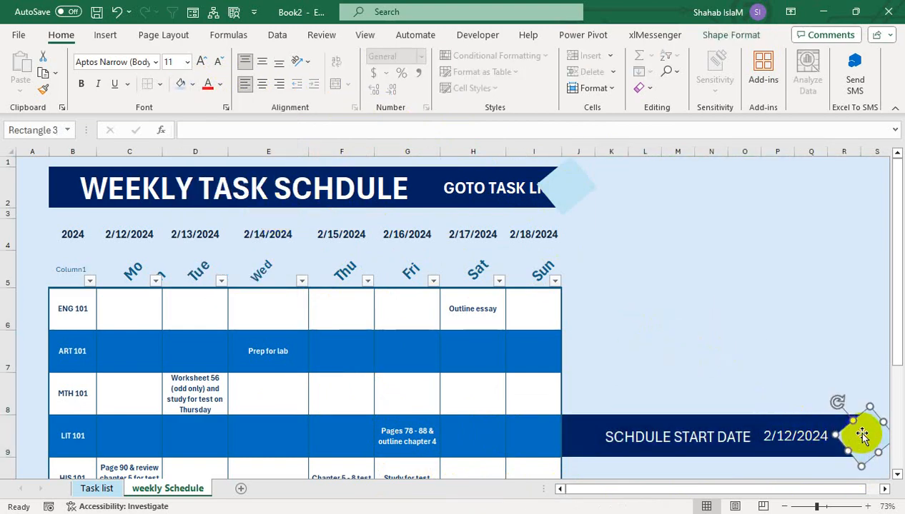
click(779, 389)
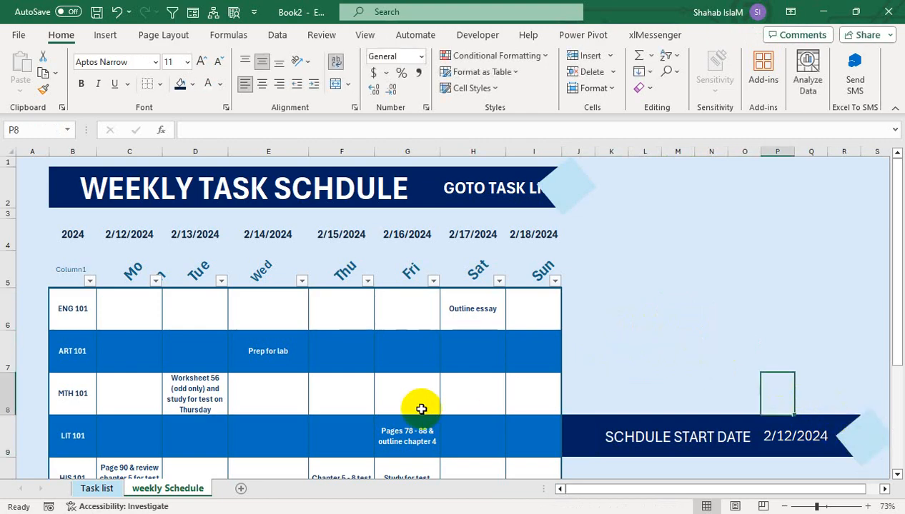